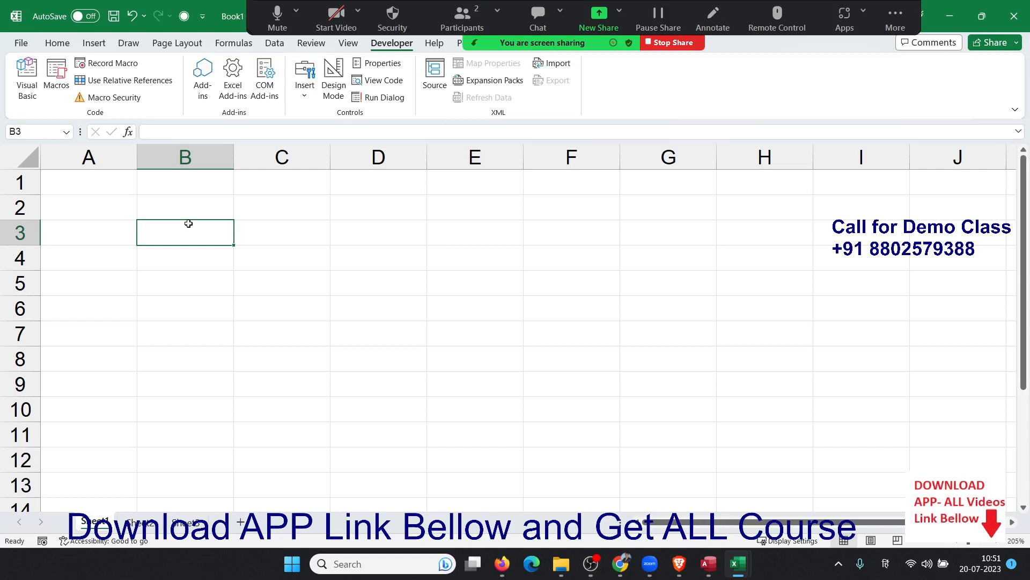
Enter the header Chq in cell A1 using the English (United States) keyboard layout.
{"action": "key", "text": "Up"}
{"action": "key", "text": "Up"}
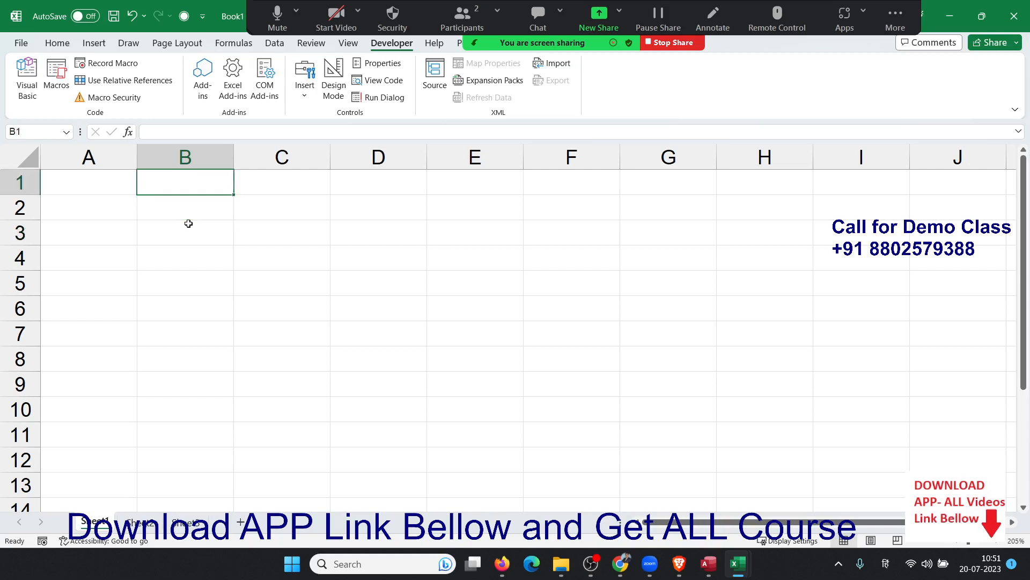
{"action": "key", "text": "Left"}
{"action": "type", "text": "Chq"}
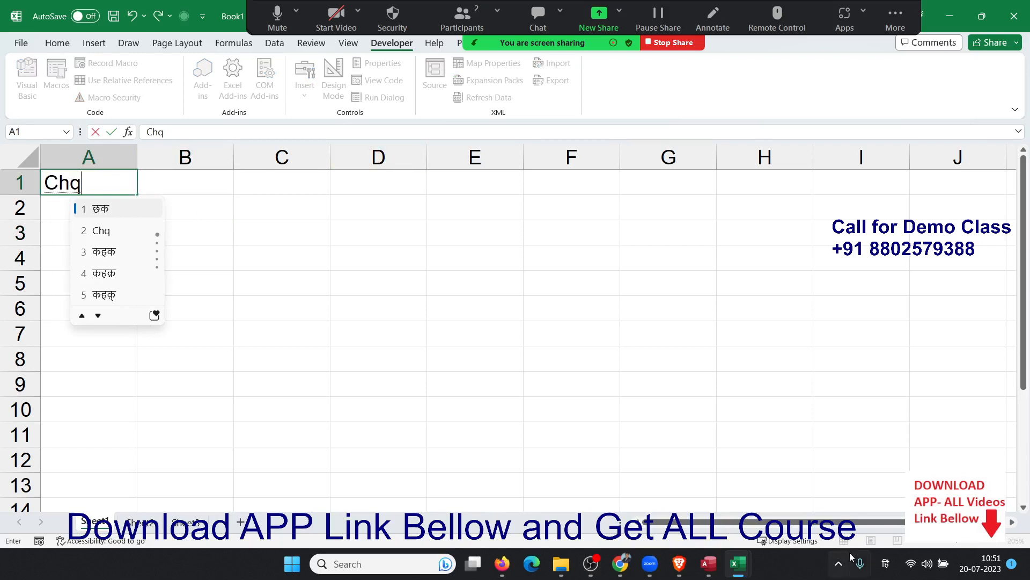
{"action": "left_click", "coordinate": [886, 563]}
{"action": "left_click", "coordinate": [862, 420]}
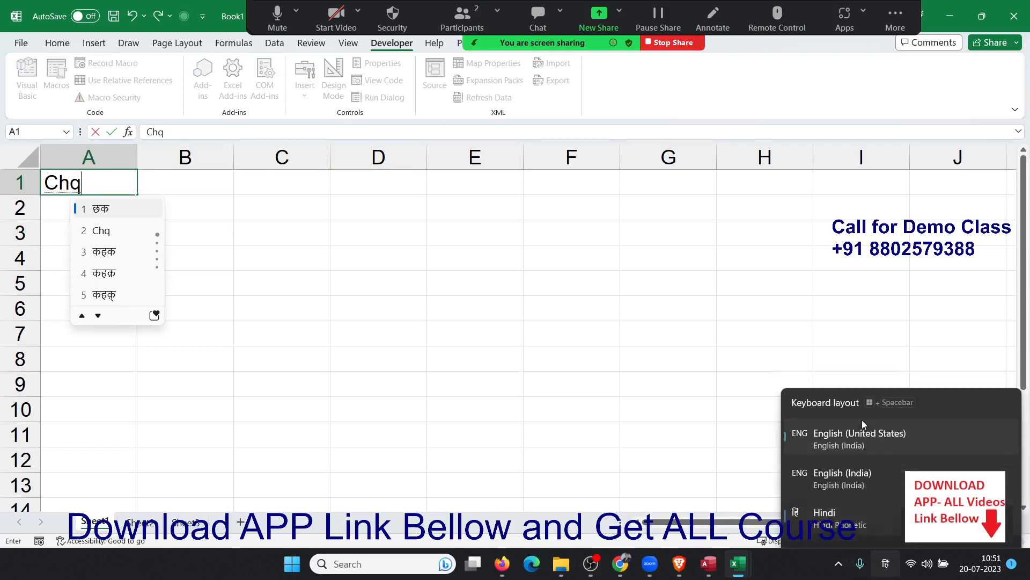
{"action": "left_click", "coordinate": [135, 282]}
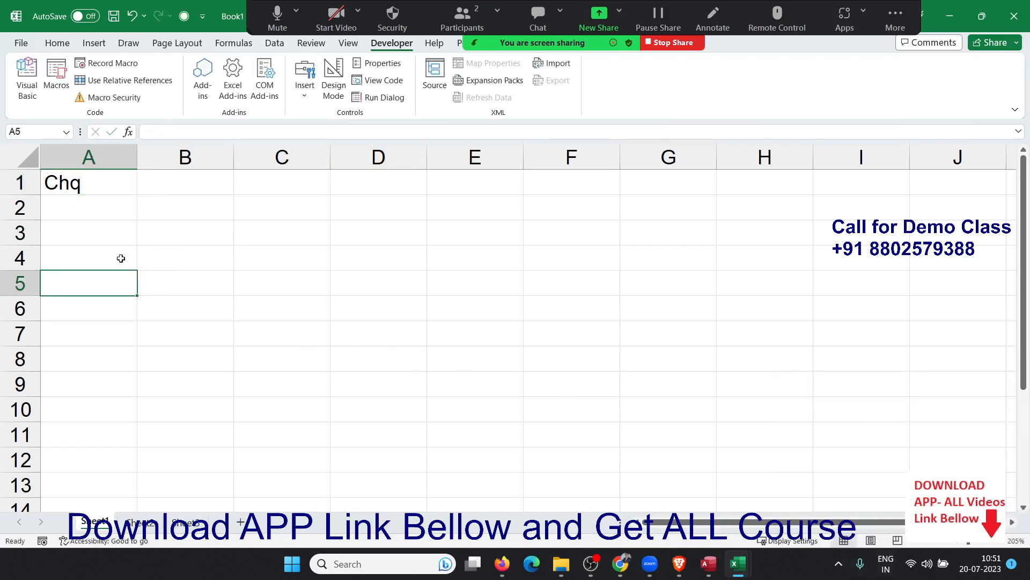
{"action": "left_click", "coordinate": [100, 213]}
Enter 123654 in A2 and 001245 in A3.
{"action": "type", "text": "123654"}
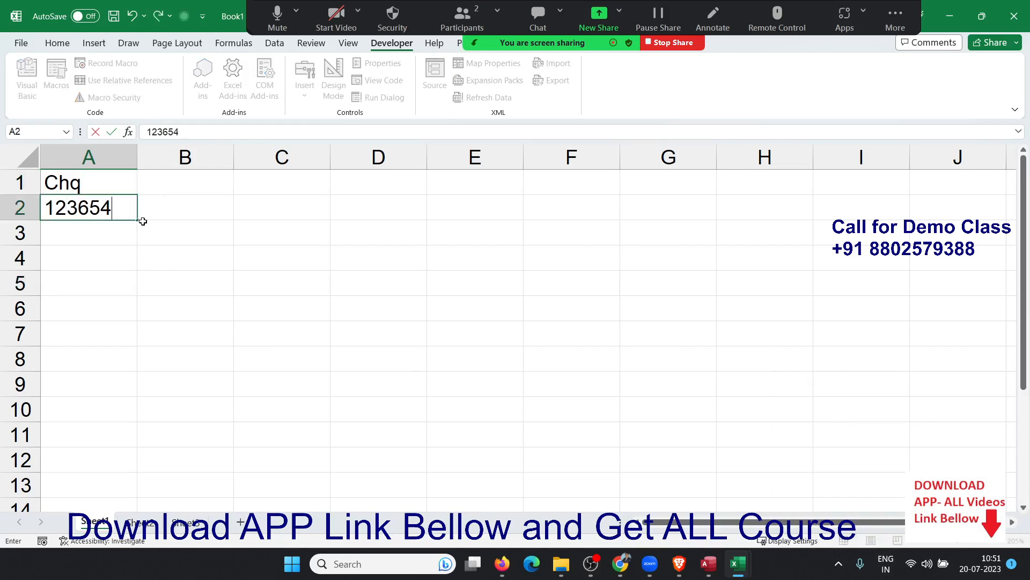
{"action": "key", "text": "Return"}
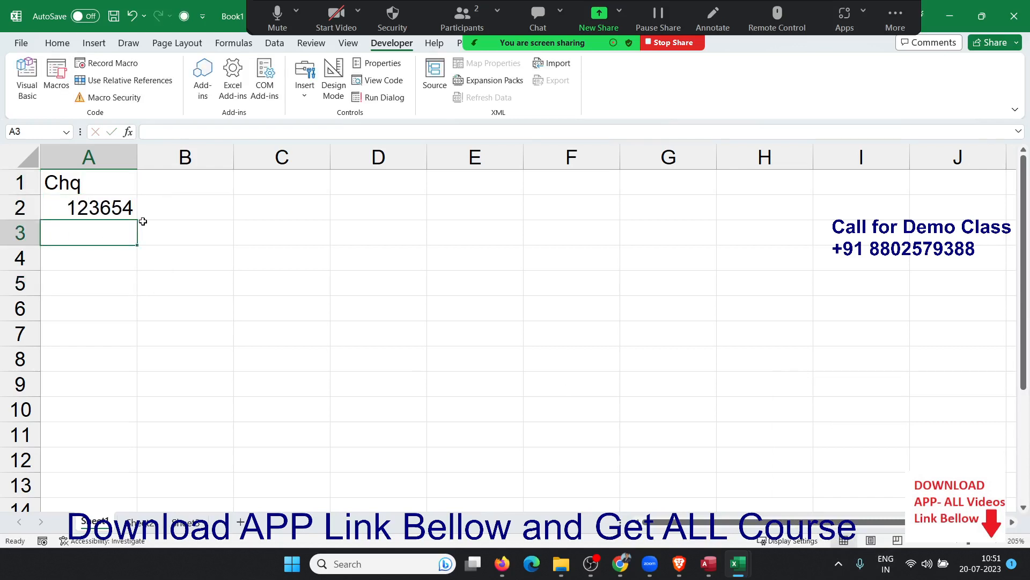
{"action": "type", "text": "001245"}
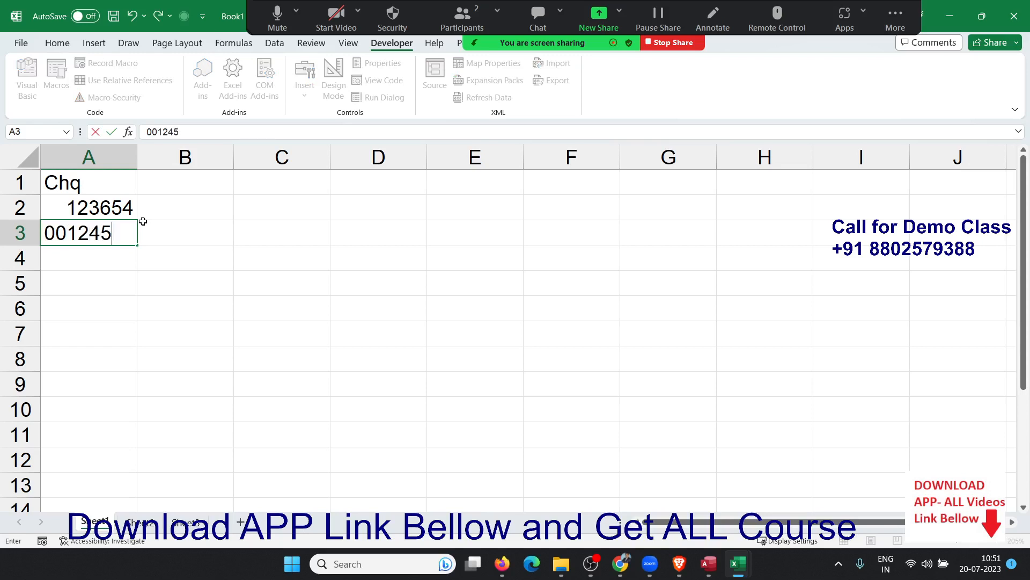
{"action": "key", "text": "Return"}
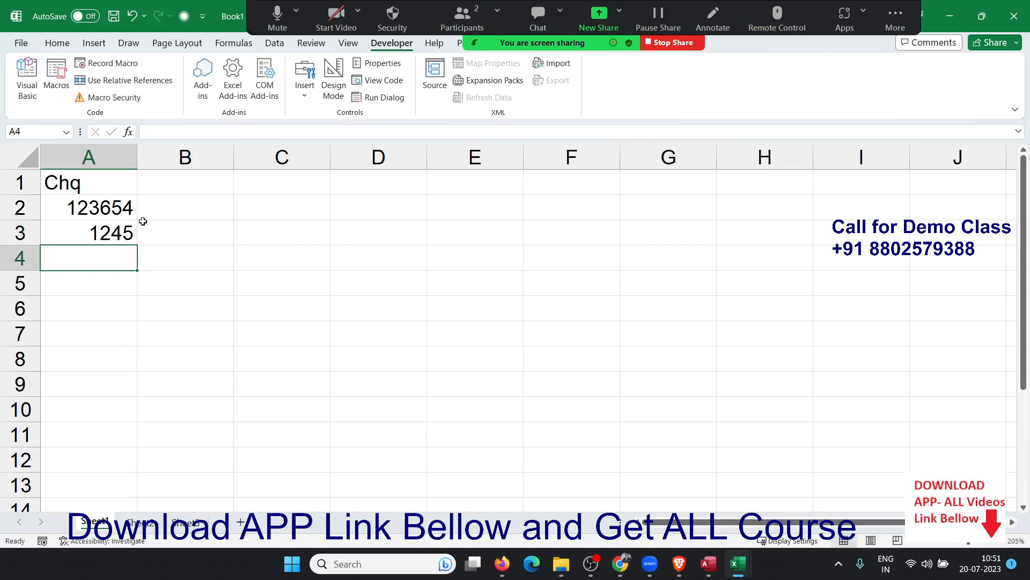
Replace A3 with '001236 so its leading zeros are kept as text.
{"action": "key", "text": "Up"}
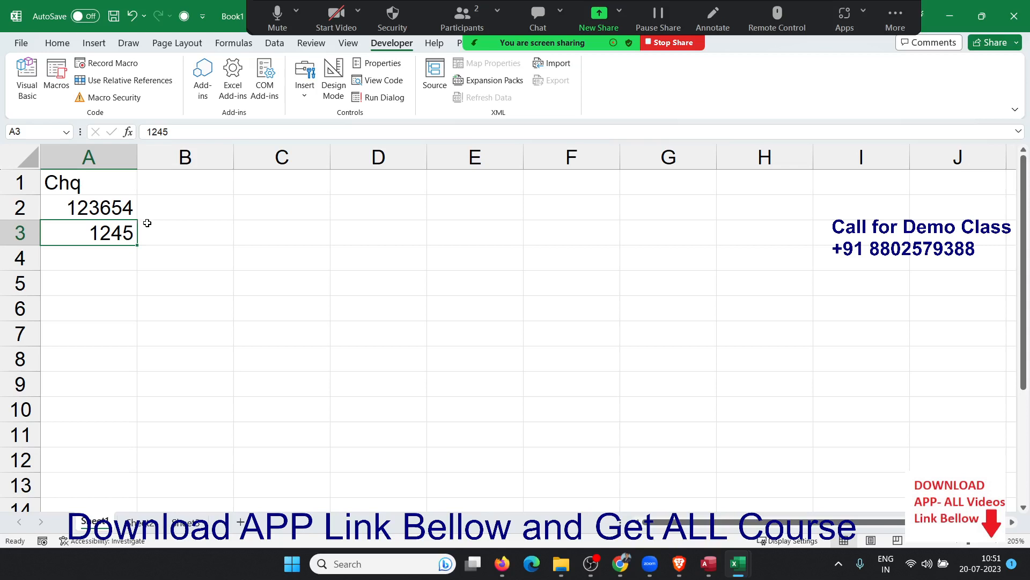
{"action": "key", "text": "Delete"}
{"action": "type", "text": "'"}
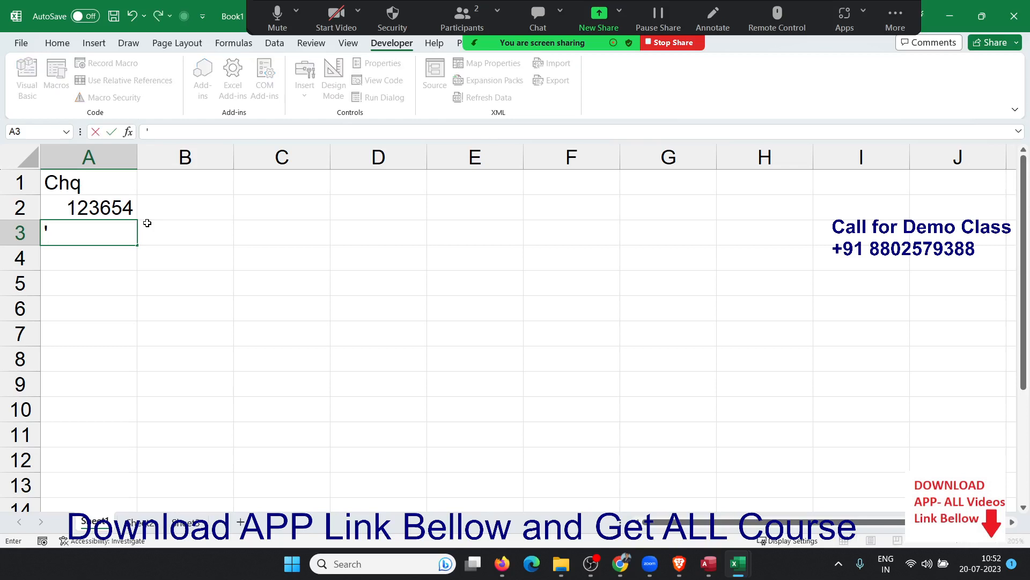
{"action": "type", "text": "001236"}
{"action": "key", "text": "Return"}
{"action": "key", "text": "Up"}
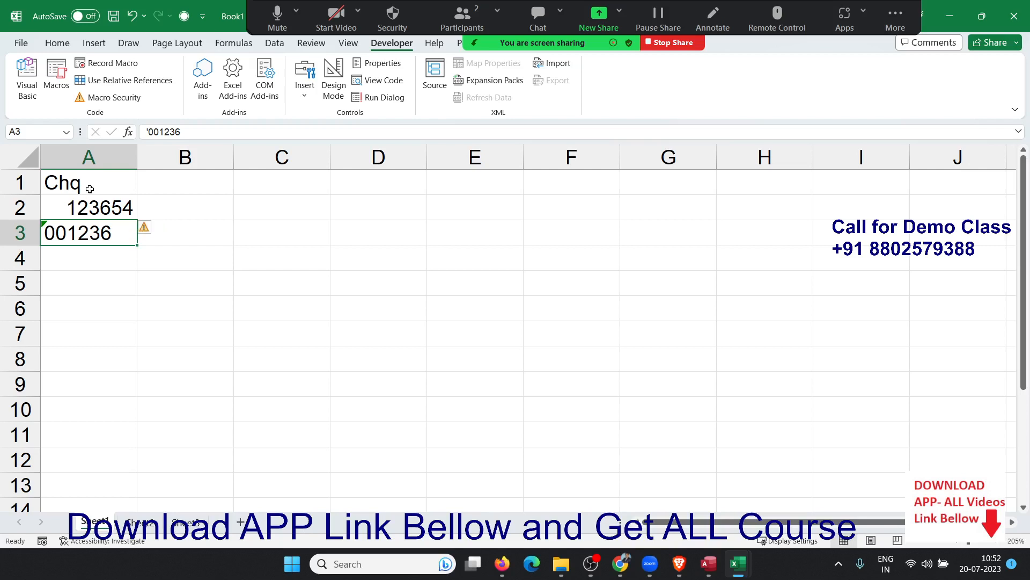
{"action": "left_click", "coordinate": [95, 159]}
Give column A the Text number format.
{"action": "right_click", "coordinate": [95, 159]}
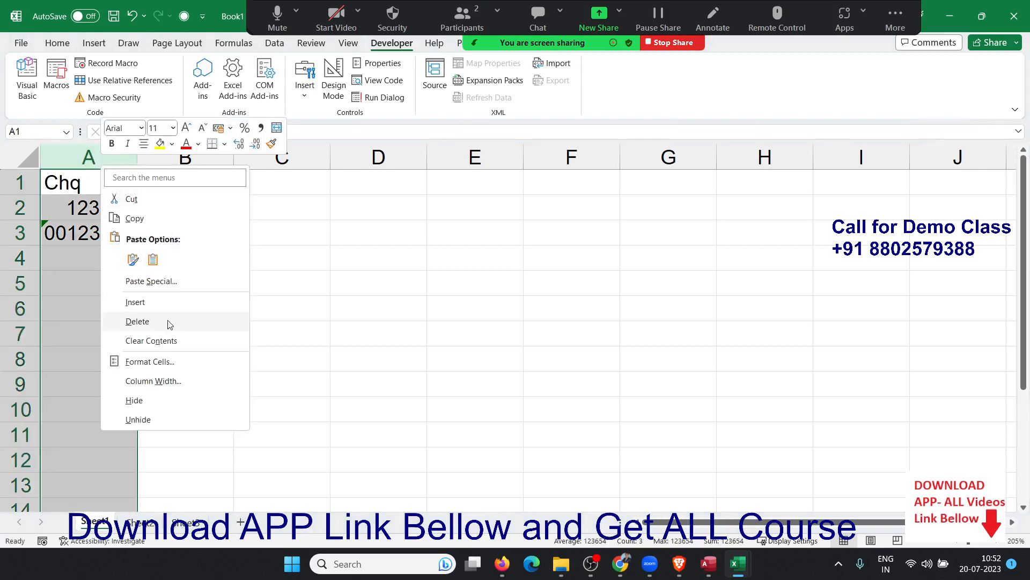
{"action": "left_click", "coordinate": [172, 379]}
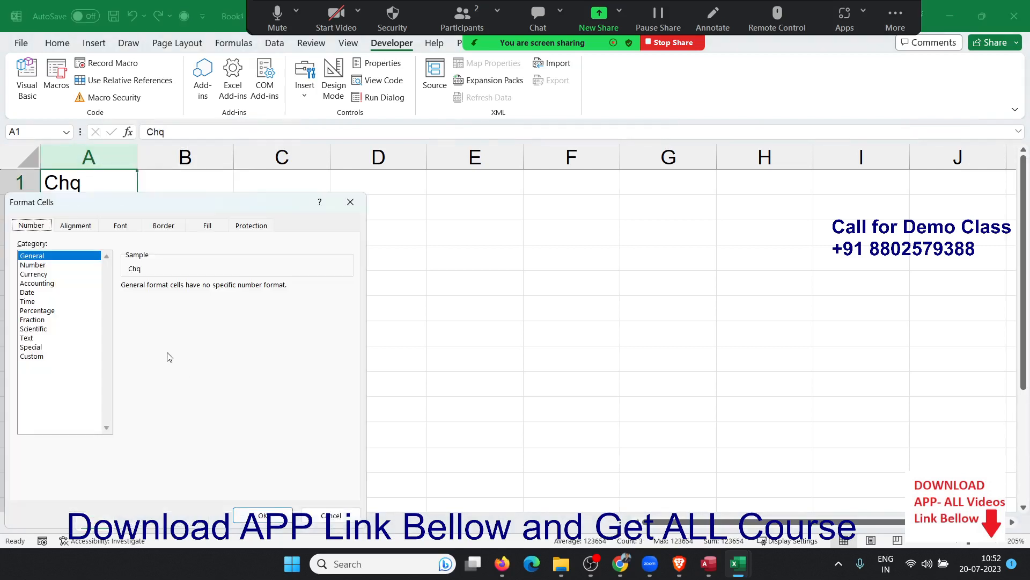
{"action": "left_click", "coordinate": [26, 338]}
{"action": "left_click", "coordinate": [244, 518]}
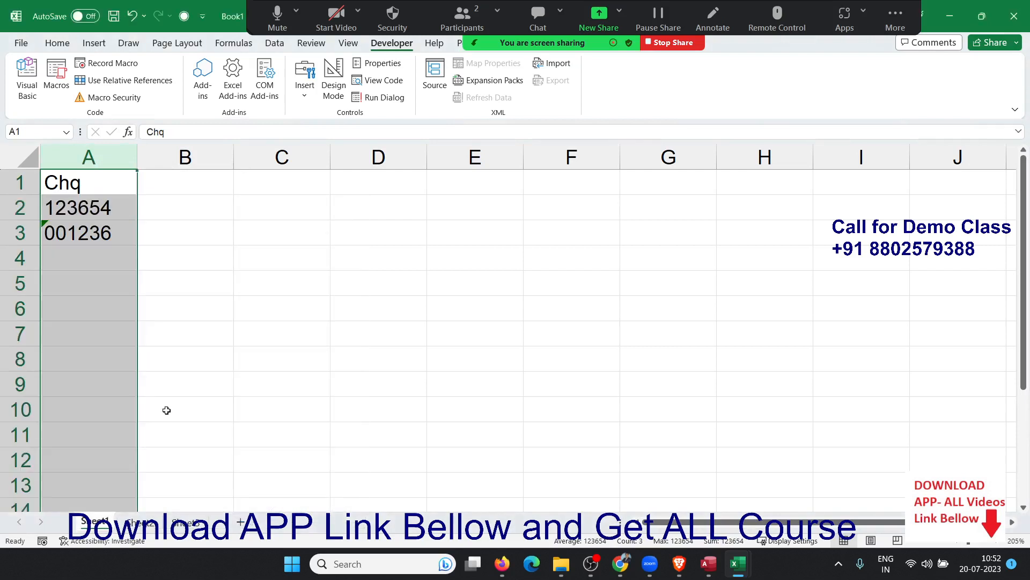
Enter 005845 in A4 with its leading zeros intact.
{"action": "left_click", "coordinate": [82, 264]}
{"action": "type", "text": "00584"}
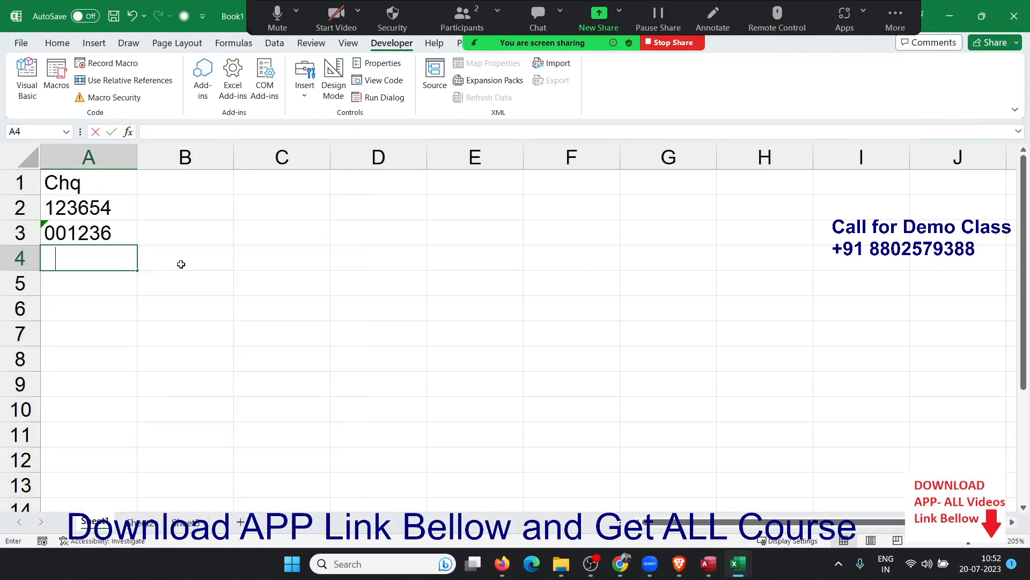
{"action": "type", "text": "56"}
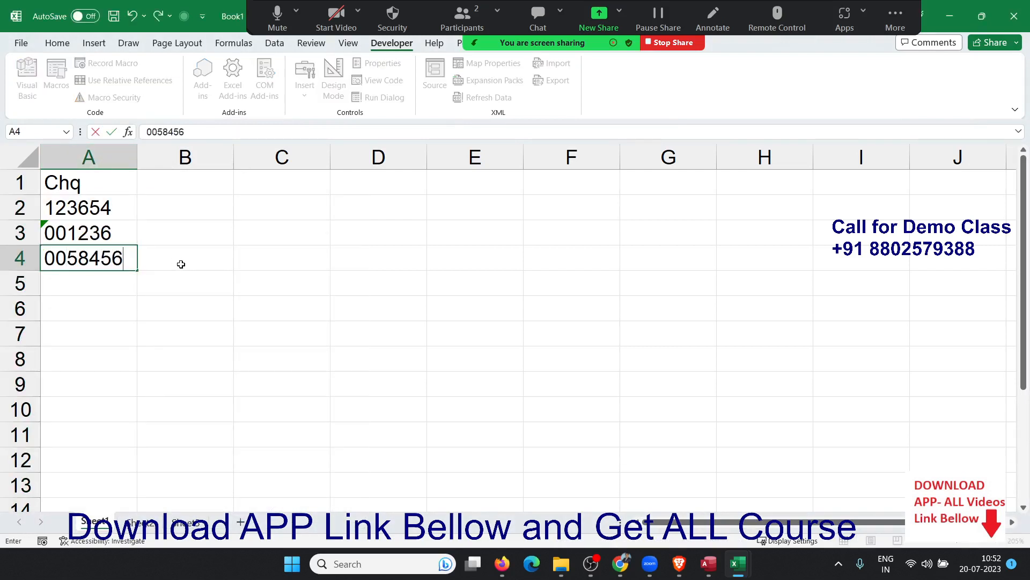
{"action": "key", "text": "BackSpace"}
{"action": "key", "text": "Return"}
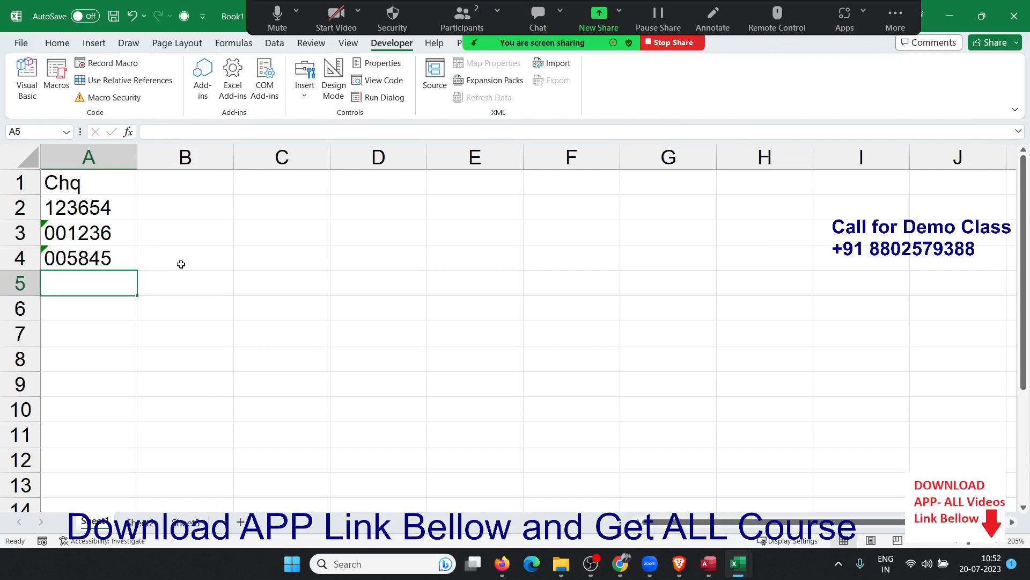
Starting at C2, enter 652, 23236 and 125 down column C.
{"action": "key", "text": "Up"}
{"action": "key", "text": "Up"}
{"action": "key", "text": "Up"}
{"action": "key", "text": "Right"}
{"action": "key", "text": "Right"}
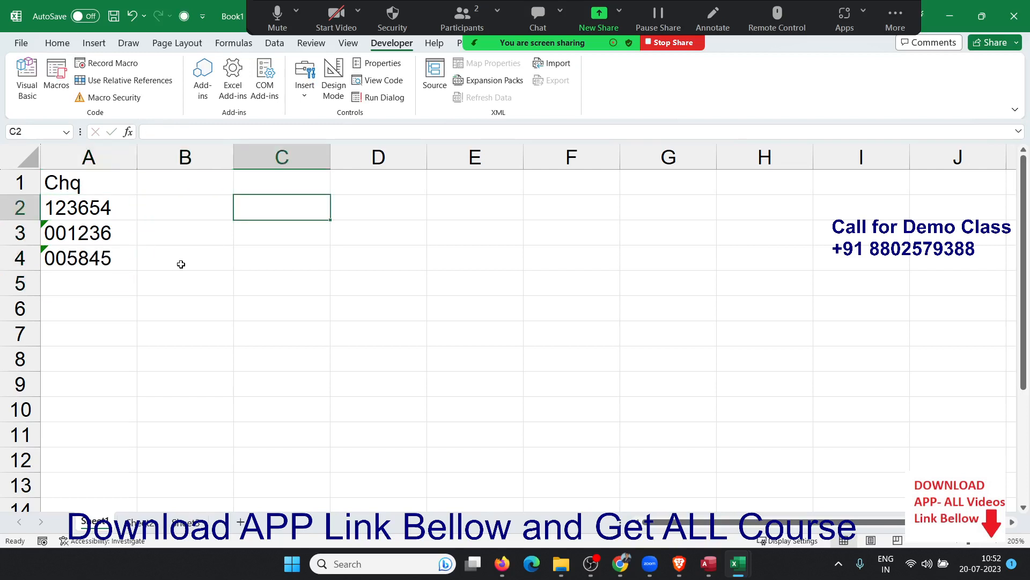
{"action": "type", "text": "652"}
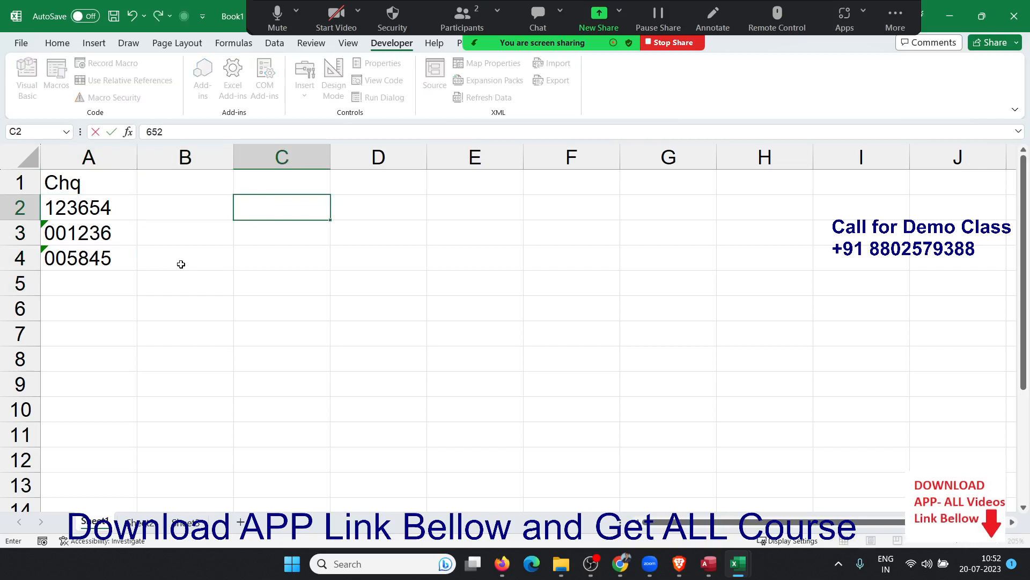
{"action": "key", "text": "Return"}
{"action": "type", "text": "23236"}
{"action": "key", "text": "Return"}
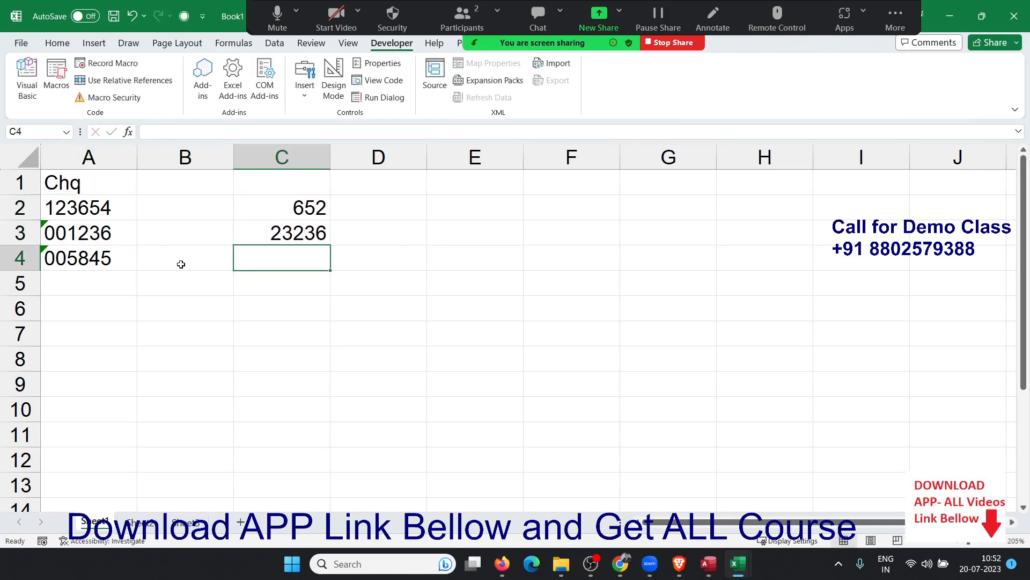
{"action": "type", "text": "125"}
{"action": "key", "text": "Return"}
Continue with 5653, 3362, 3652 and 45 in C5 through C8.
{"action": "type", "text": "5653"}
{"action": "key", "text": "Return"}
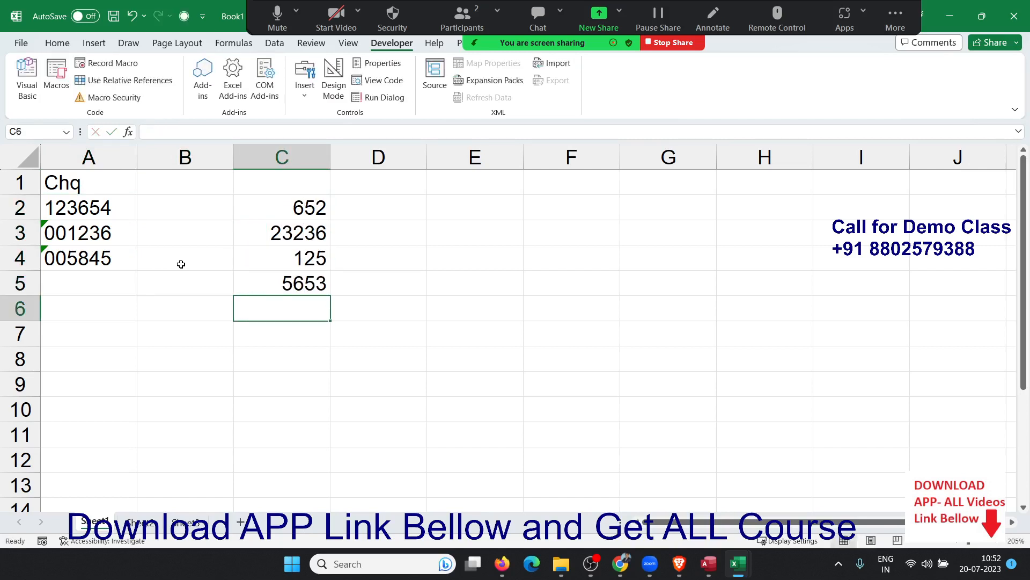
{"action": "type", "text": "3362"}
{"action": "key", "text": "Return"}
{"action": "type", "text": "3652"}
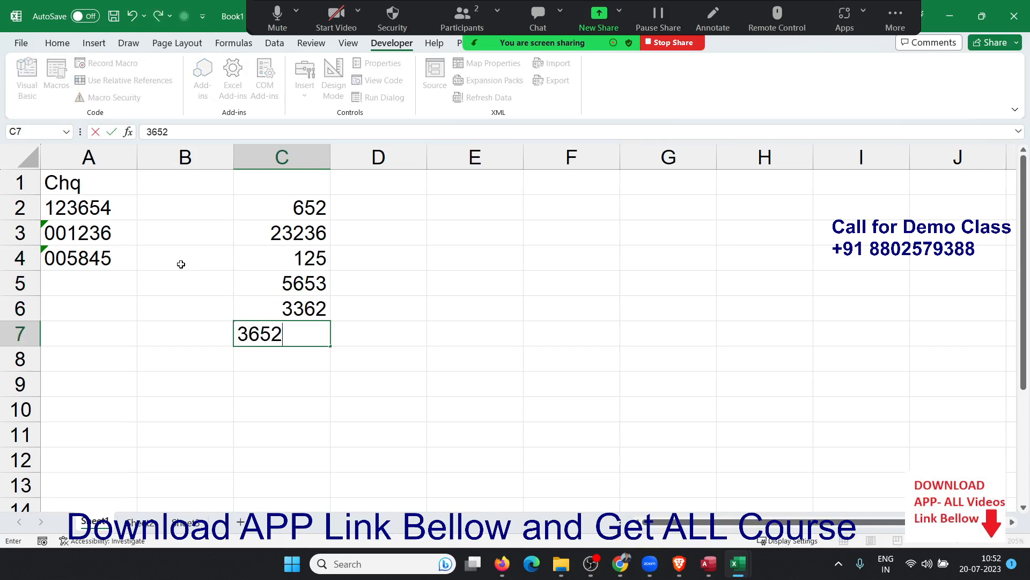
{"action": "key", "text": "Return"}
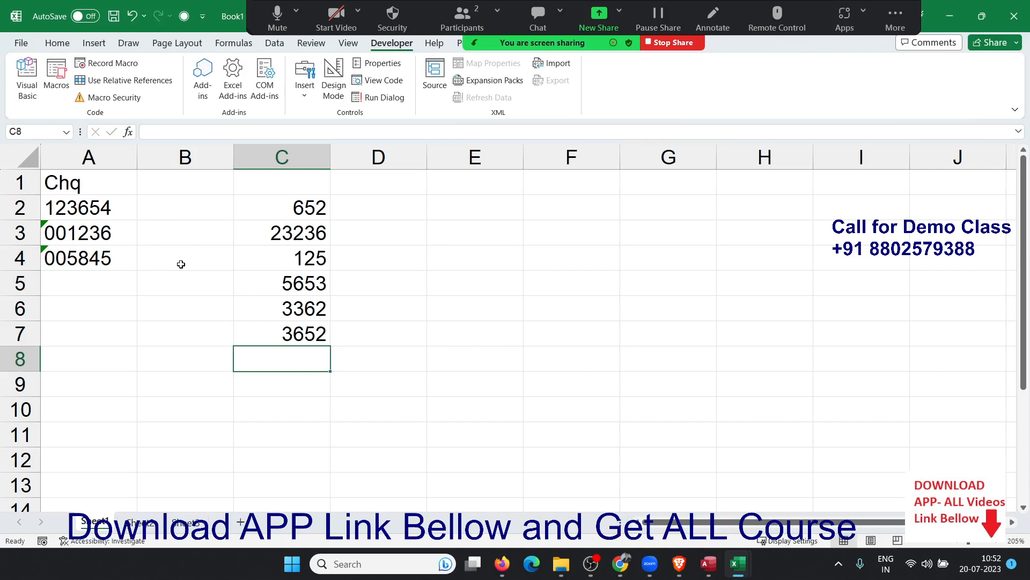
{"action": "type", "text": "45"}
{"action": "key", "text": "Return"}
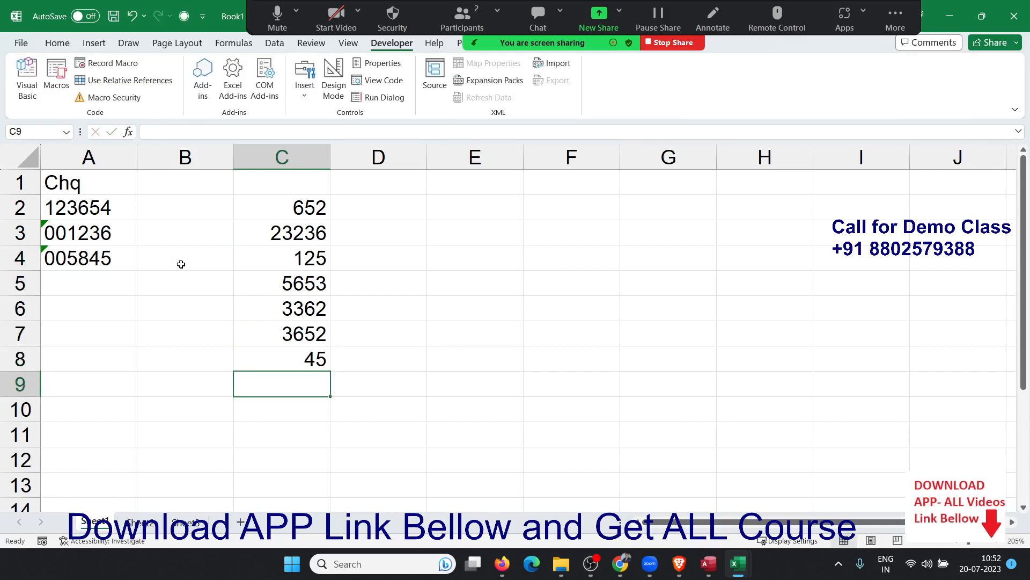
{"action": "key", "text": "Up"}
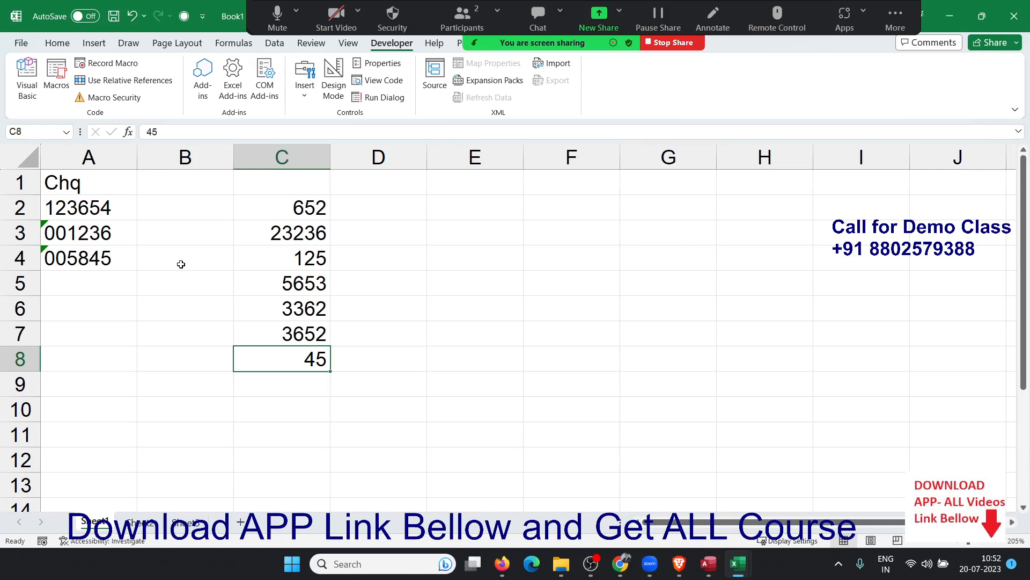
Apply the custom number format 000000 to C2:C8 so values pad to six digits.
{"action": "key", "text": "shift+Up"}
{"action": "key", "text": "shift+Up"}
{"action": "key", "text": "shift+Up"}
{"action": "key", "text": "shift+Up"}
{"action": "key", "text": "shift+Up"}
{"action": "key", "text": "shift+Up"}
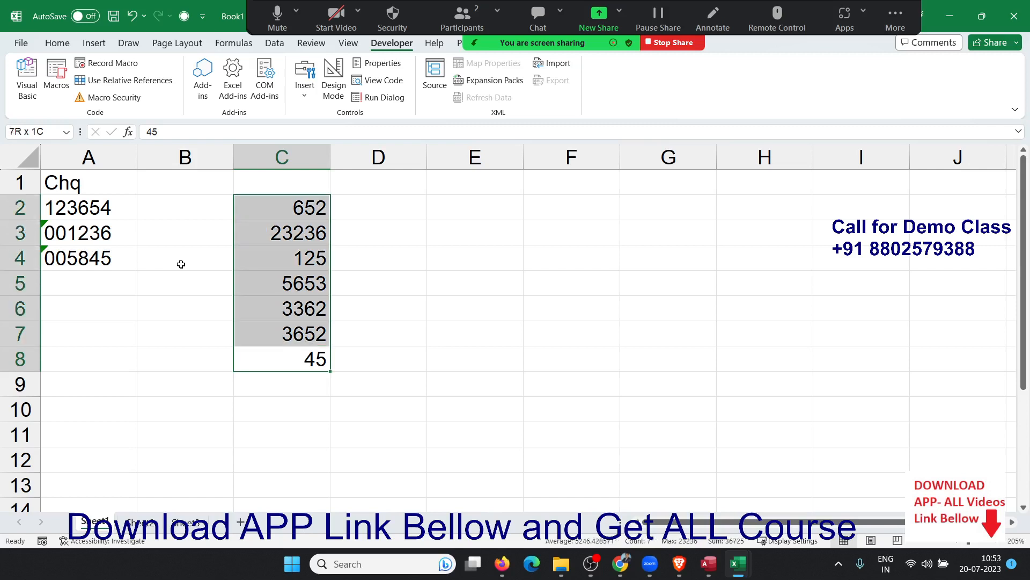
{"action": "right_click", "coordinate": [288, 312]}
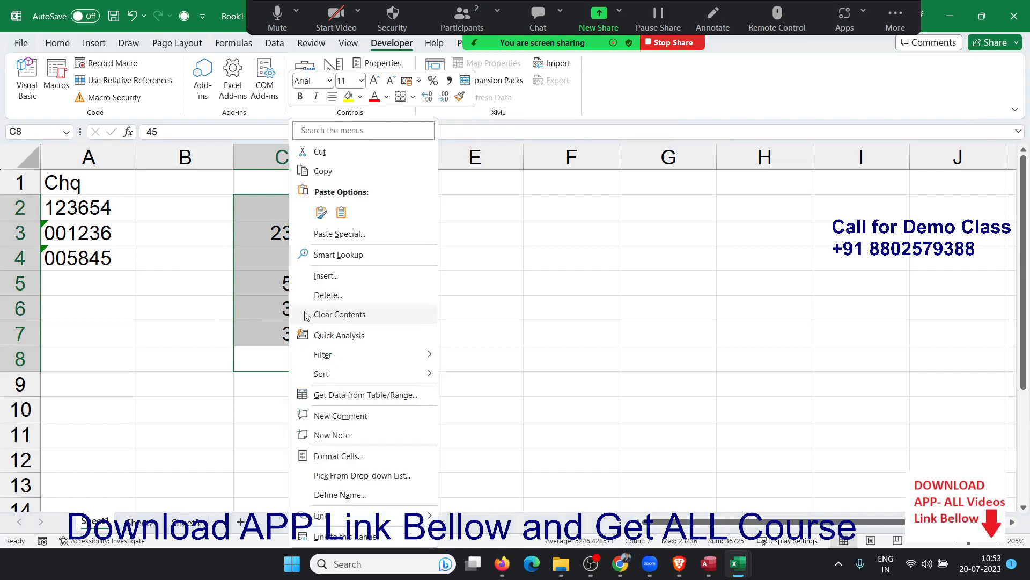
{"action": "left_click", "coordinate": [331, 457]}
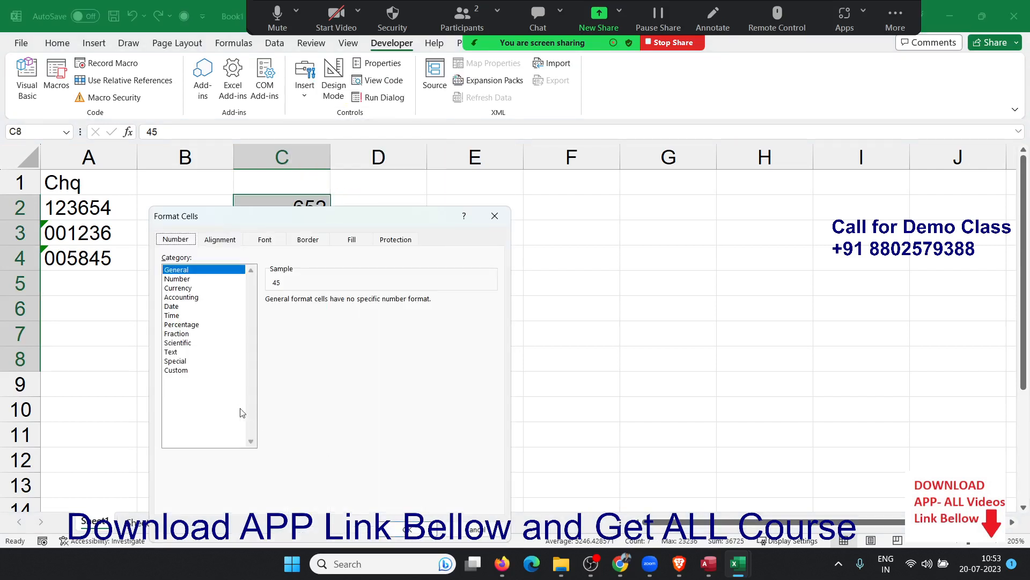
{"action": "left_click", "coordinate": [191, 371]}
{"action": "left_click", "coordinate": [292, 324]}
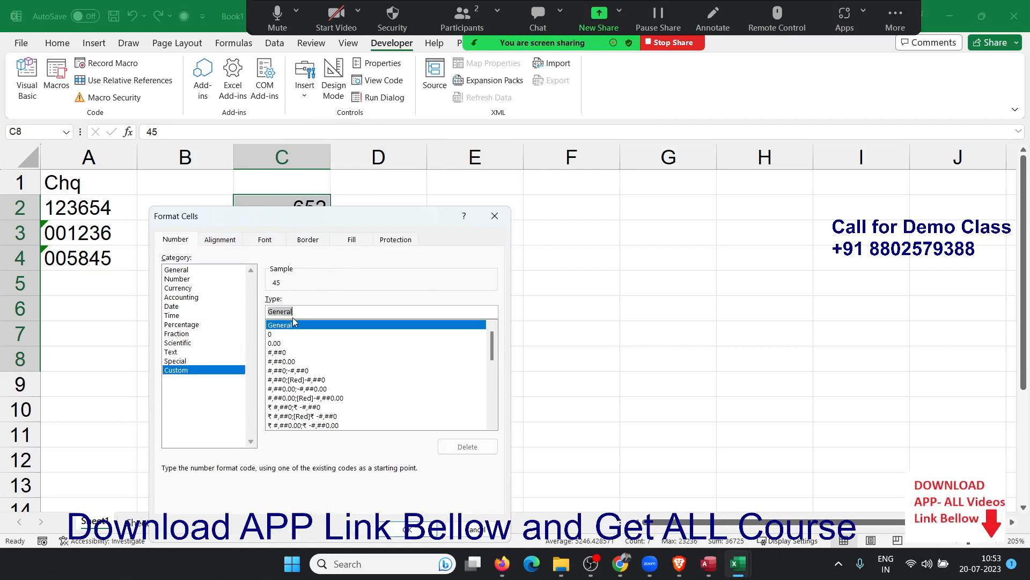
{"action": "type", "text": "000"}
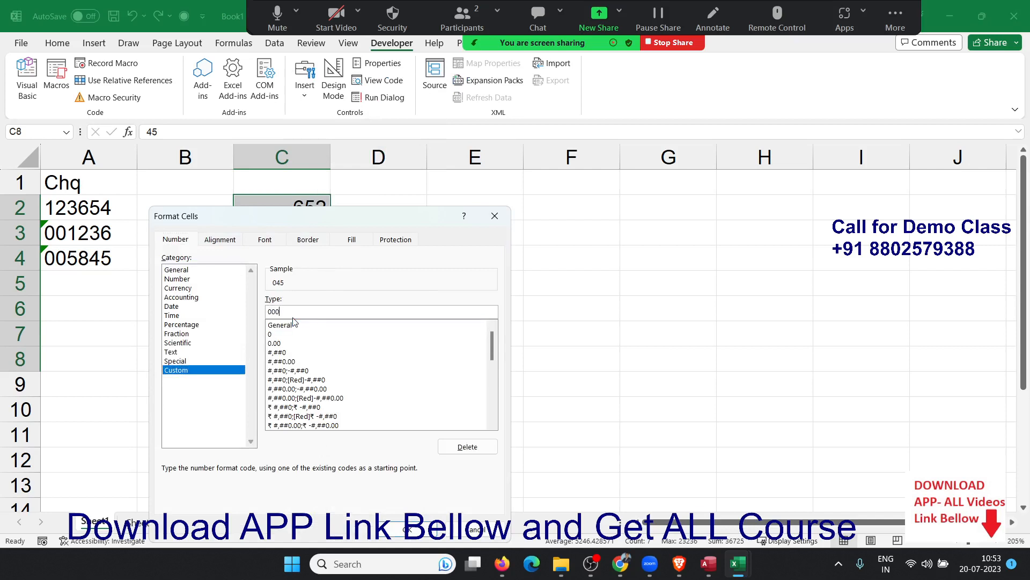
{"action": "type", "text": "000"}
{"action": "left_click", "coordinate": [396, 529]}
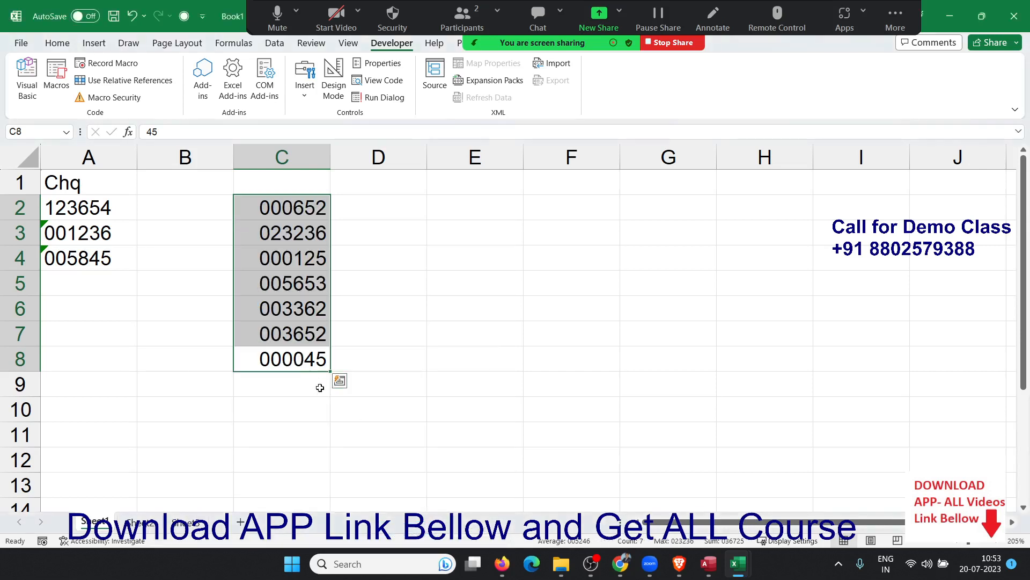
{"action": "left_click", "coordinate": [312, 429]}
{"action": "left_click_drag", "start_coordinate": [309, 370], "coordinate": [274, 217]}
Enter '000045 as text in F8 and ignore its number-stored-as-text warning.
{"action": "left_click", "coordinate": [548, 366]}
{"action": "type", "text": "'"}
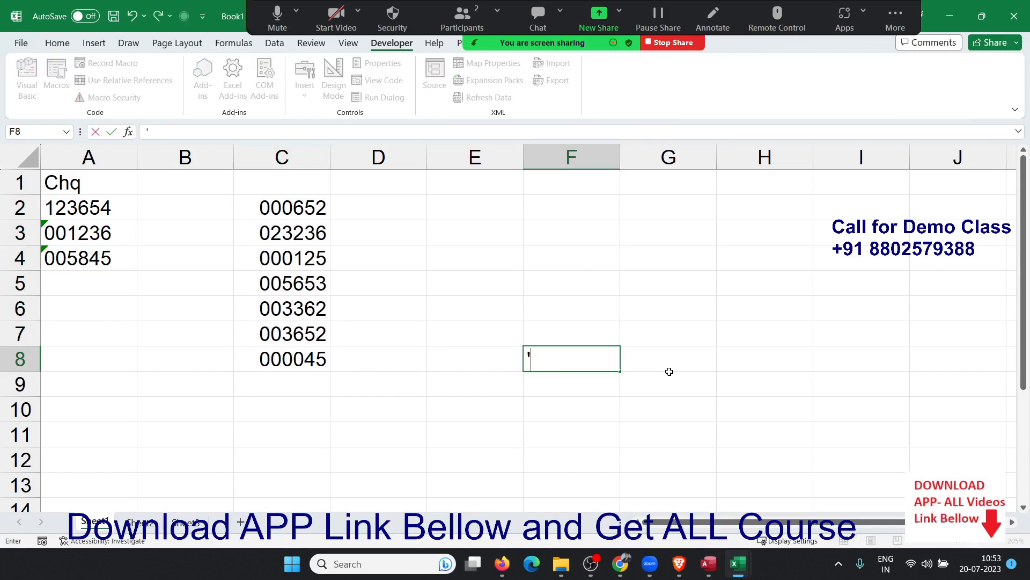
{"action": "type", "text": "000045"}
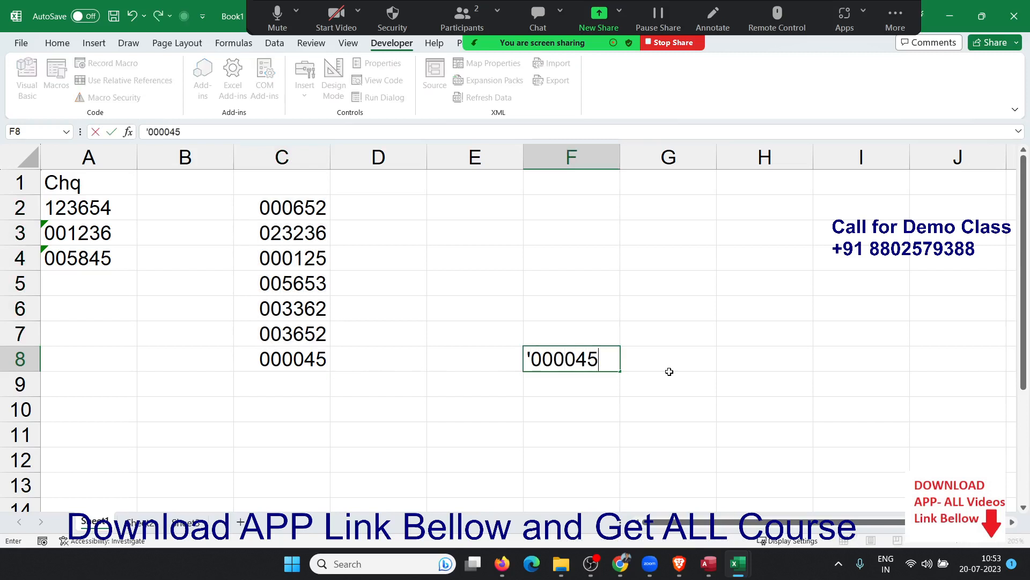
{"action": "key", "text": "Return"}
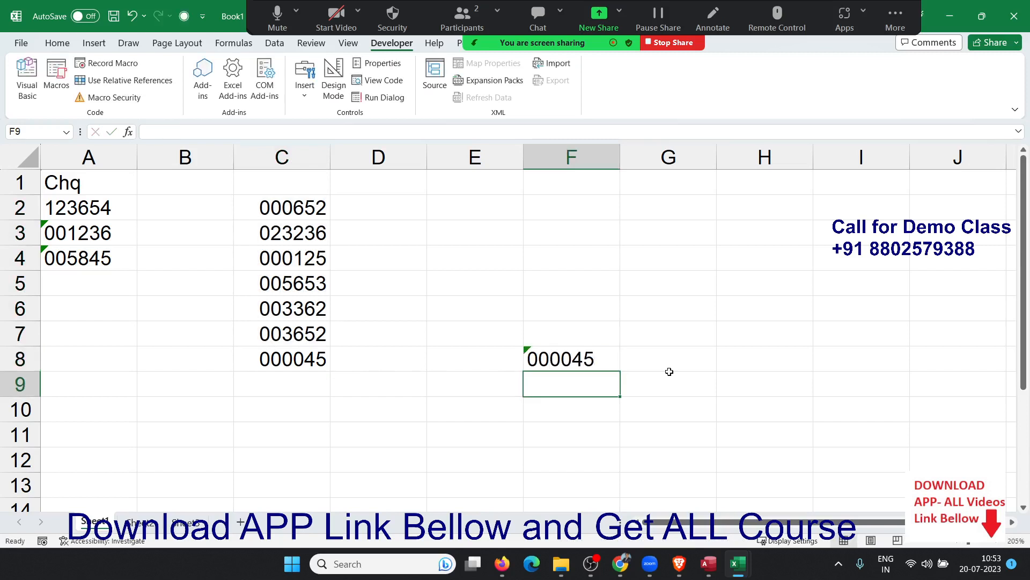
{"action": "left_click", "coordinate": [601, 366]}
{"action": "left_click", "coordinate": [505, 357]}
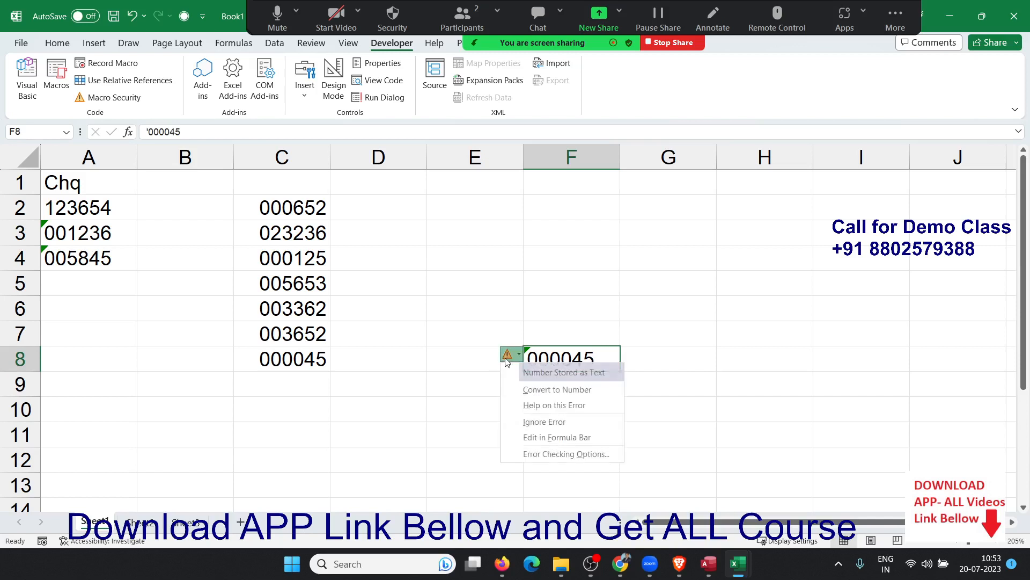
{"action": "left_click", "coordinate": [530, 421]}
{"action": "left_click", "coordinate": [482, 430]}
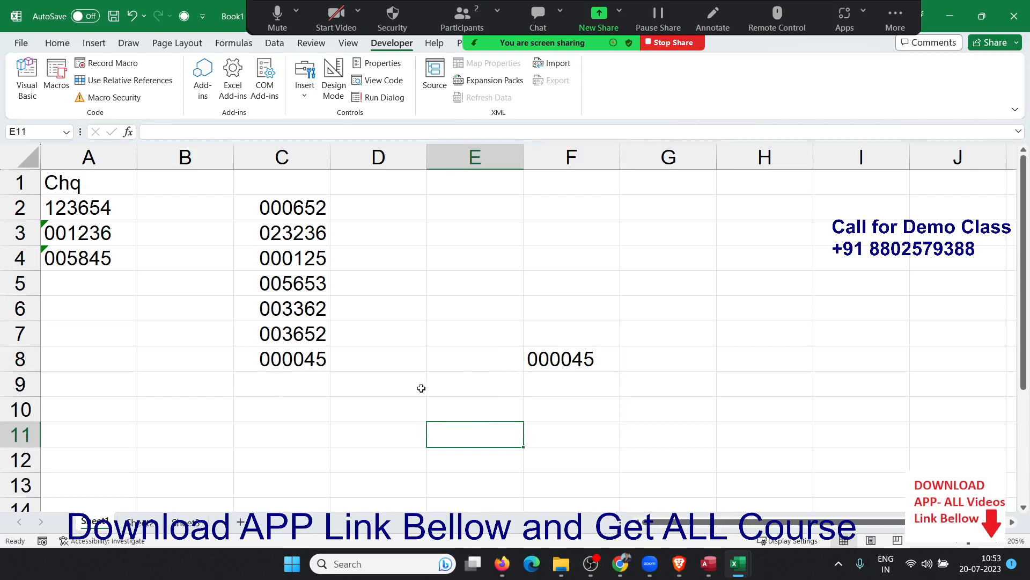
Enter =C8=F8 in E9, which returns FALSE.
{"action": "left_click", "coordinate": [437, 384]}
{"action": "type", "text": "="}
{"action": "key", "text": "Up"}
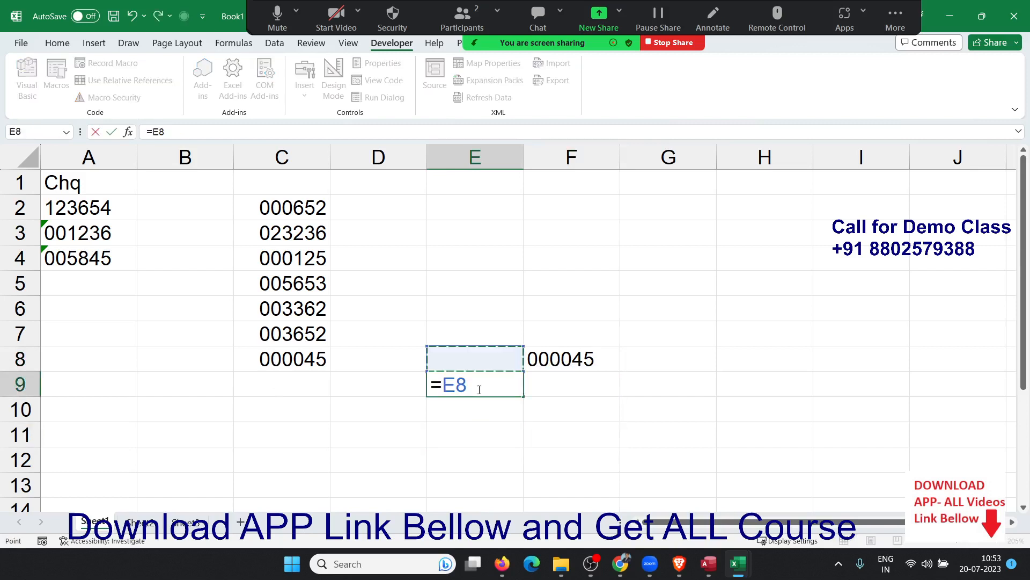
{"action": "key", "text": "Left"}
{"action": "key", "text": "Left"}
{"action": "type", "text": "="}
{"action": "key", "text": "Right"}
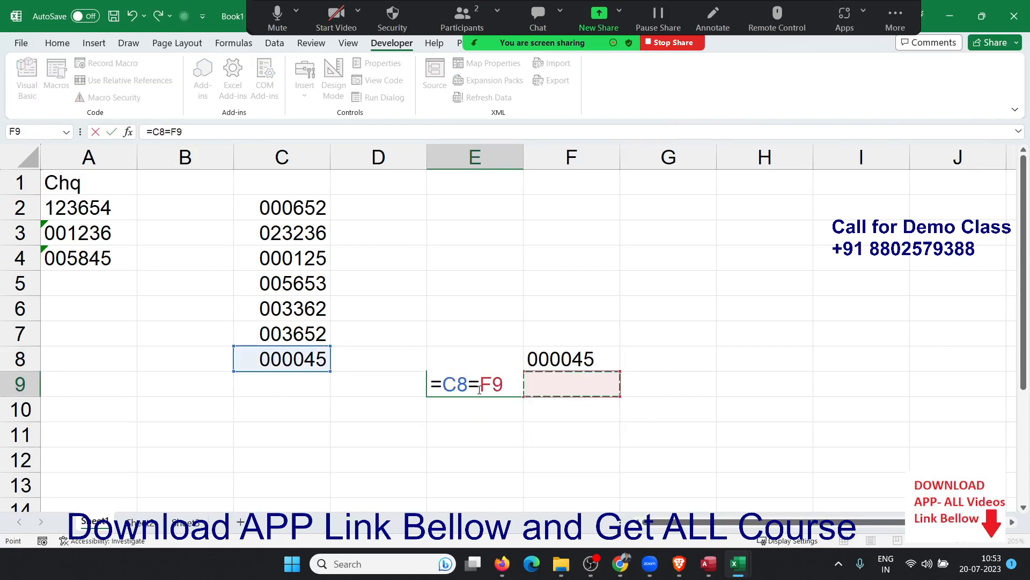
{"action": "key", "text": "Up"}
{"action": "key", "text": "Return"}
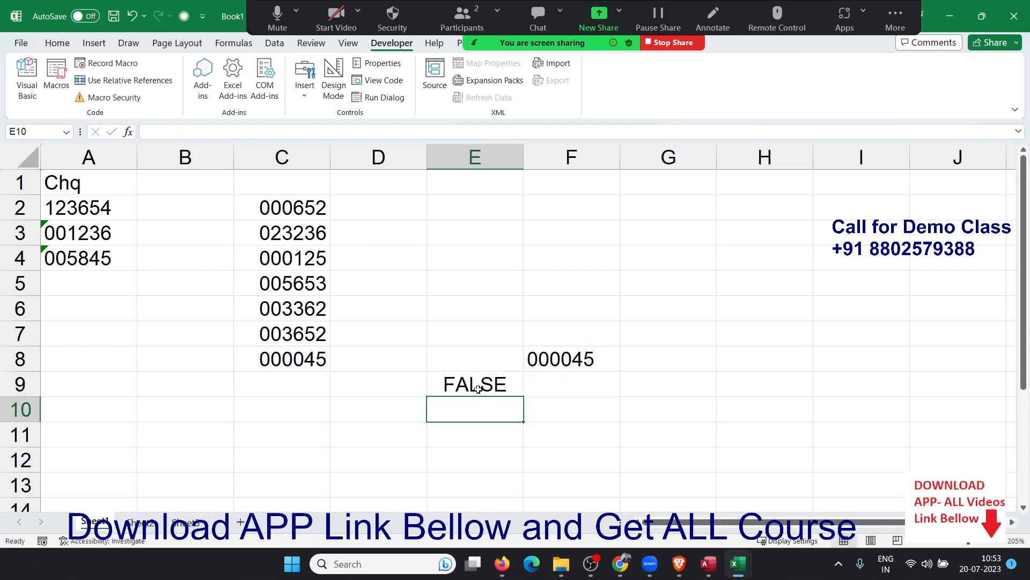
Inspect C8's raw value 45 and F8's stored text '000045.
{"action": "left_click", "coordinate": [478, 389]}
{"action": "key", "text": "Left"}
{"action": "key", "text": "Left"}
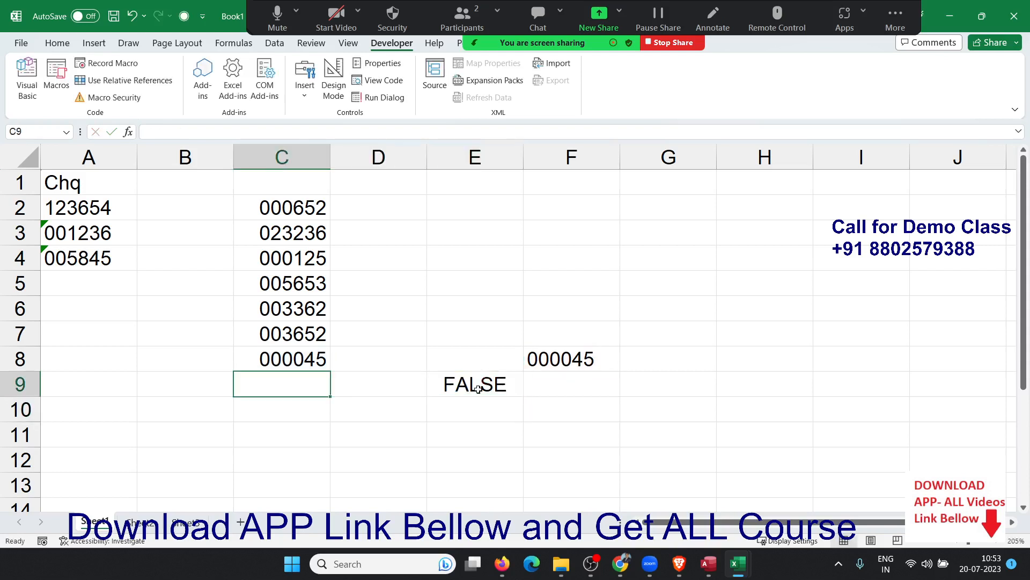
{"action": "key", "text": "Up"}
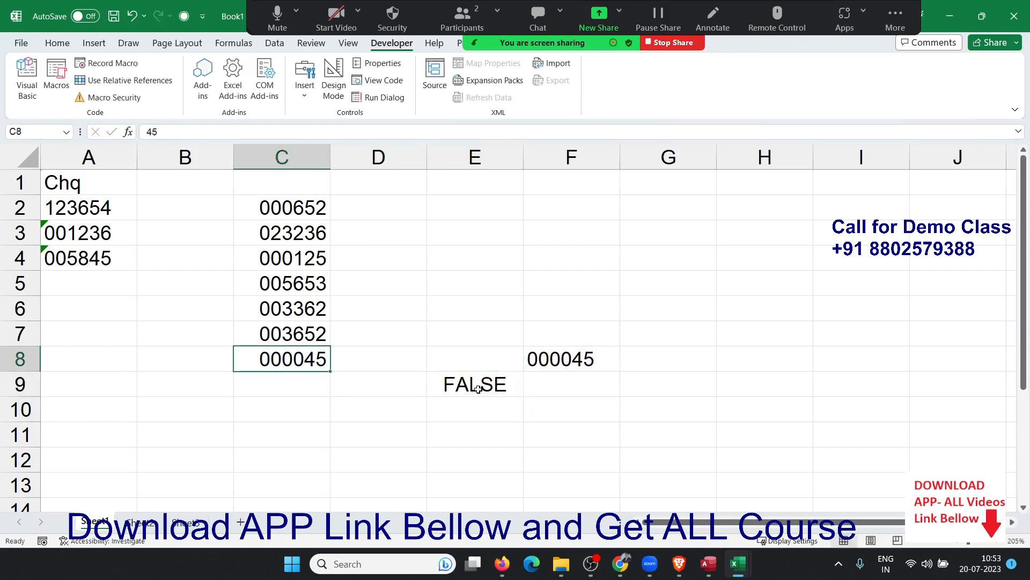
{"action": "double_click", "coordinate": [307, 367]}
{"action": "key", "text": "Return"}
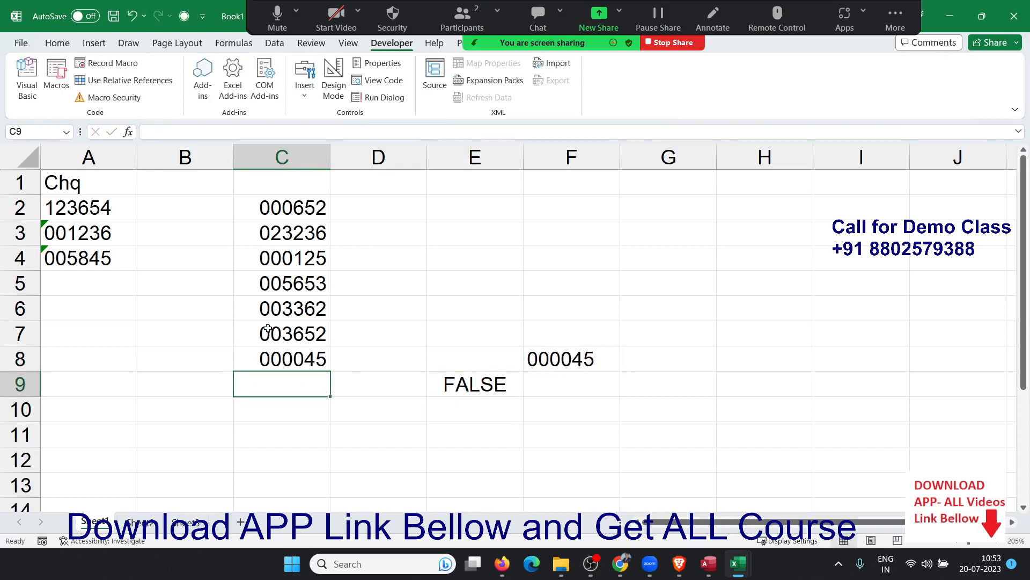
{"action": "left_click", "coordinate": [541, 367]}
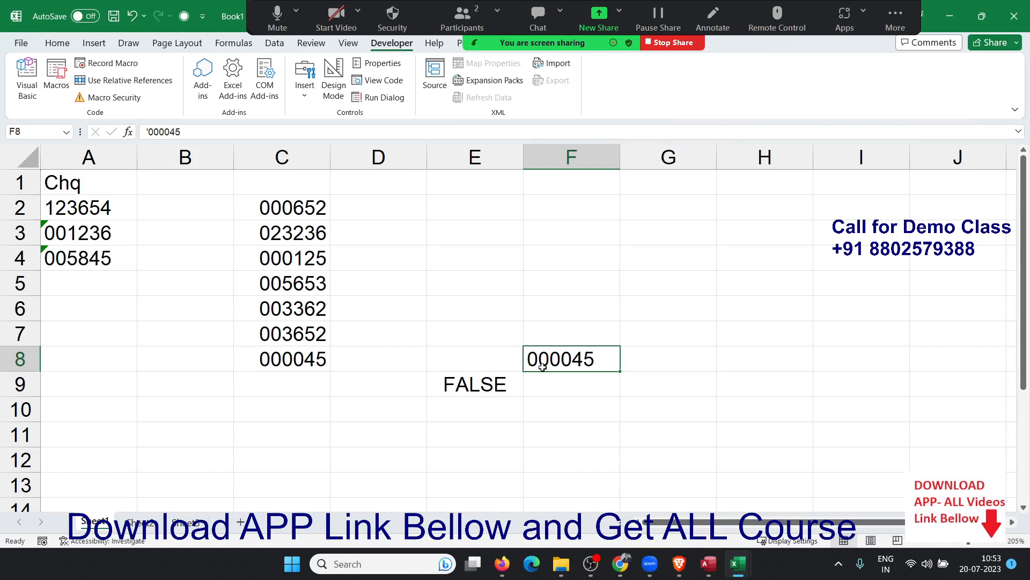
{"action": "key", "text": "Left"}
{"action": "key", "text": "Left"}
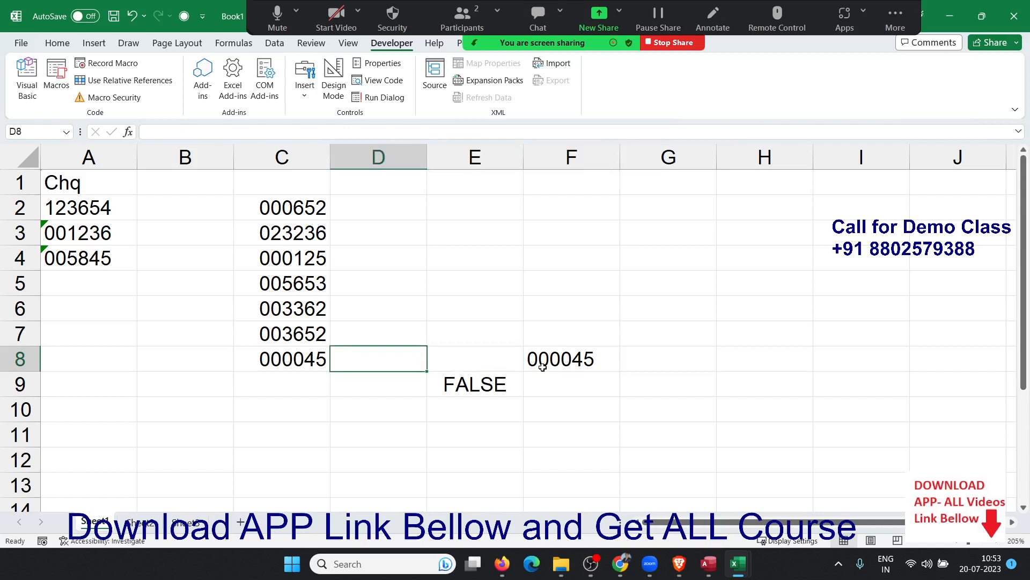
Enter =TEXT(C8,"000000") in D8 to produce the text 000045.
{"action": "type", "text": "=te"}
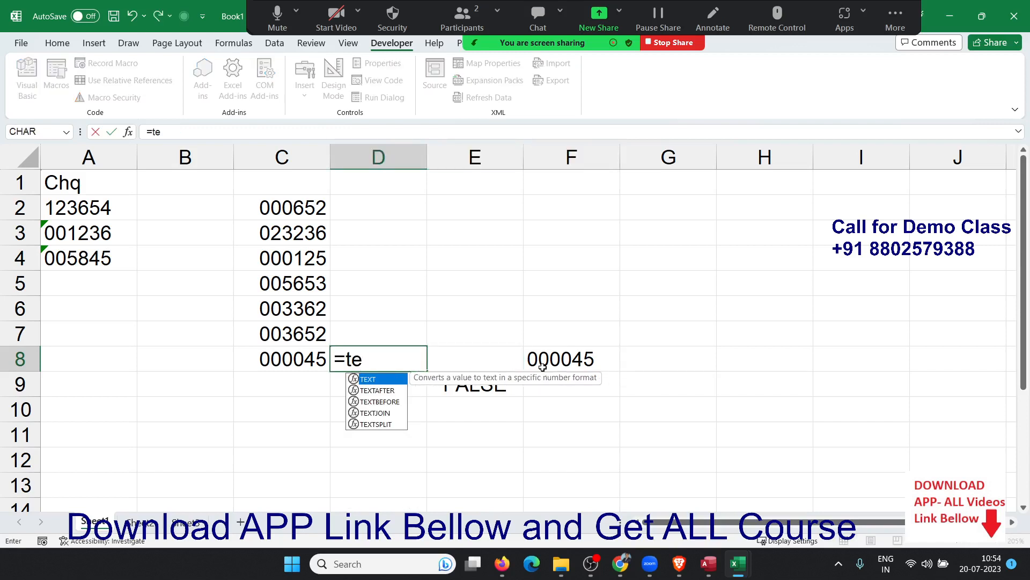
{"action": "key", "text": "Tab"}
{"action": "key", "text": "Left"}
{"action": "type", "text": ","}
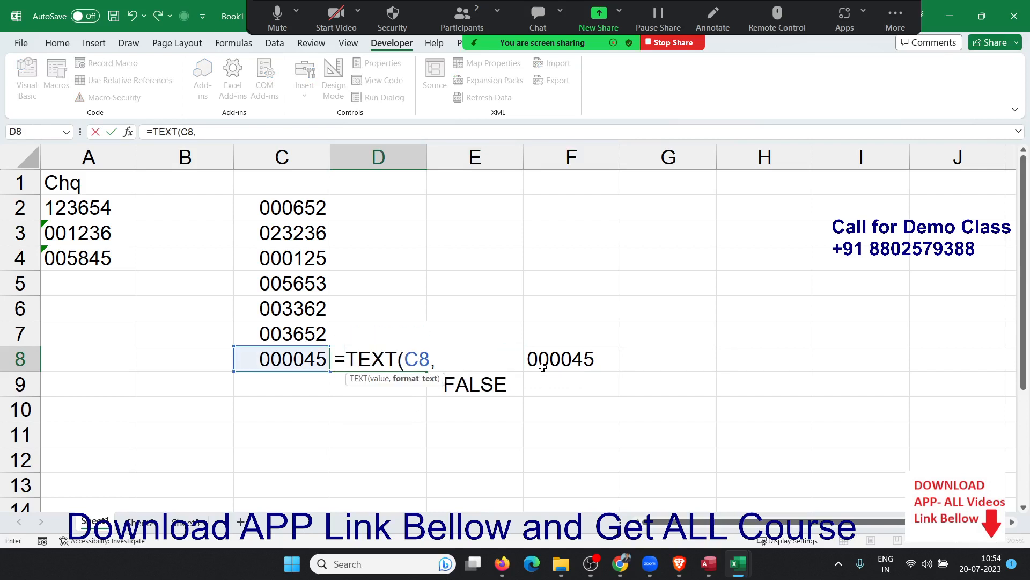
{"action": "type", "text": "\"000000"}
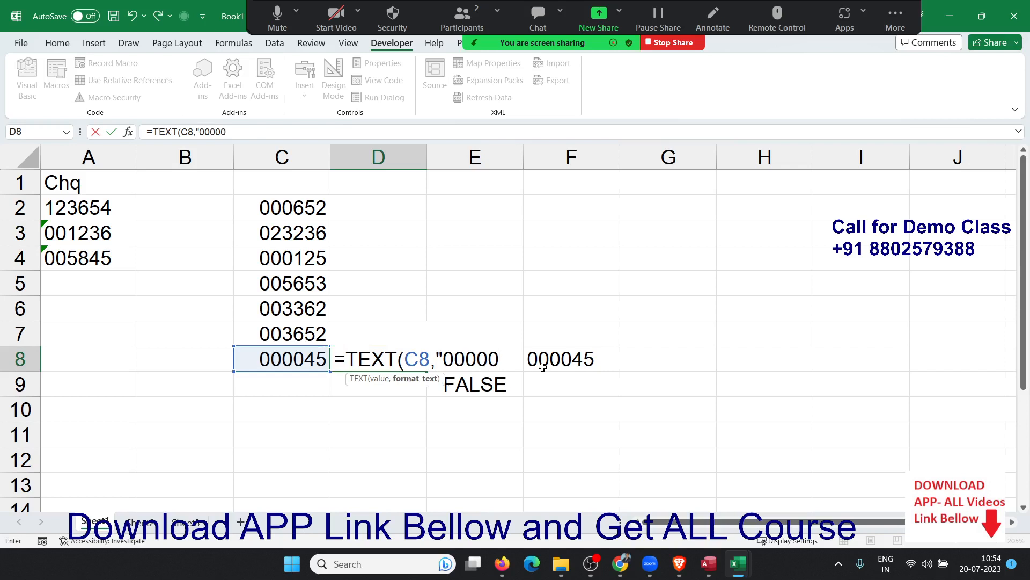
{"action": "type", "text": "\")"}
{"action": "key", "text": "Return"}
{"action": "key", "text": "Up"}
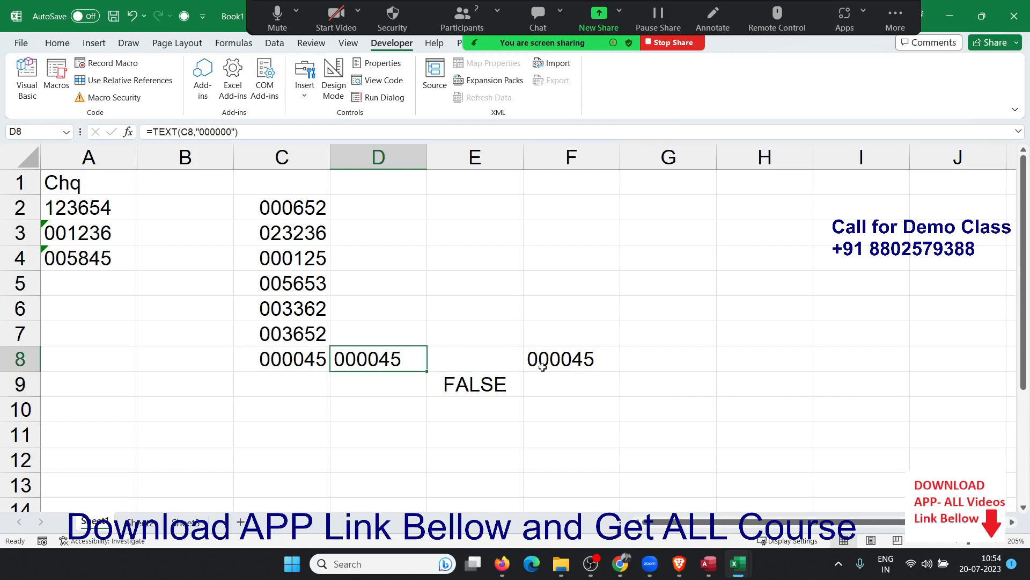
Change E9 to =D8=F8 so the comparison returns TRUE.
{"action": "key", "text": "Right"}
{"action": "key", "text": "Right"}
{"action": "key", "text": "Down"}
{"action": "key", "text": "Left"}
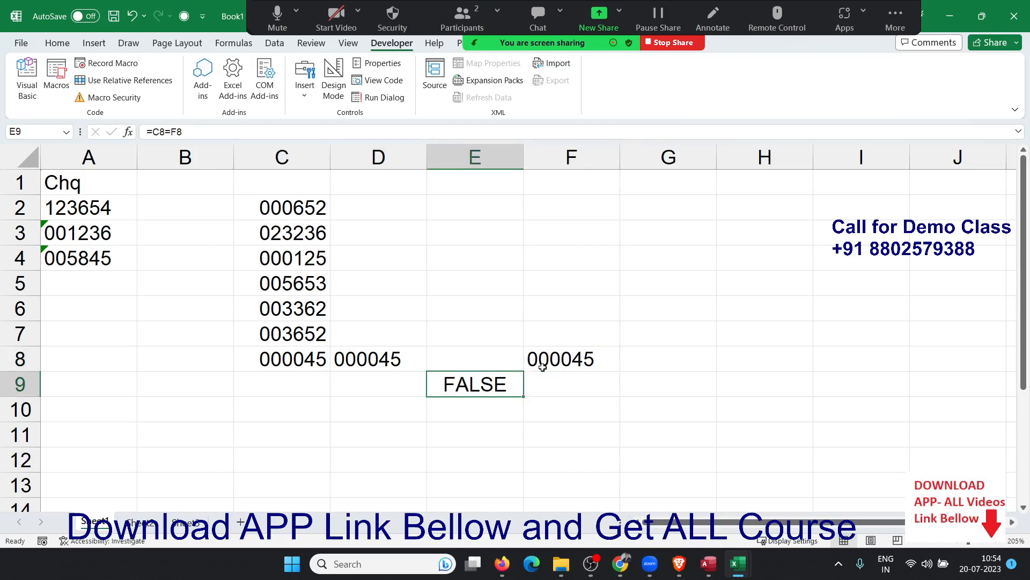
{"action": "type", "text": "="}
{"action": "key", "text": "Up"}
{"action": "key", "text": "Left"}
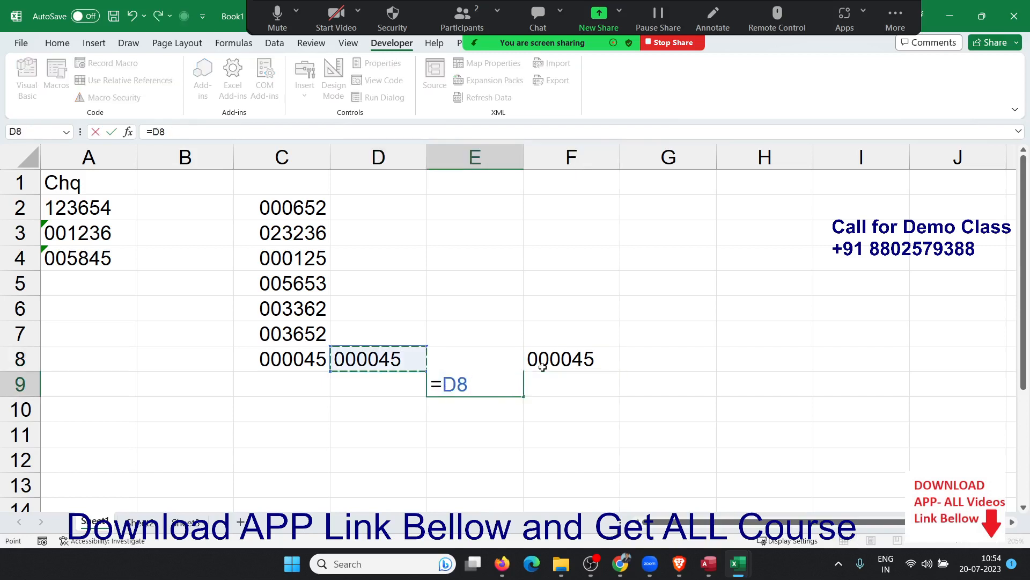
{"action": "type", "text": "="}
{"action": "key", "text": "Up"}
{"action": "key", "text": "Right"}
{"action": "key", "text": "Return"}
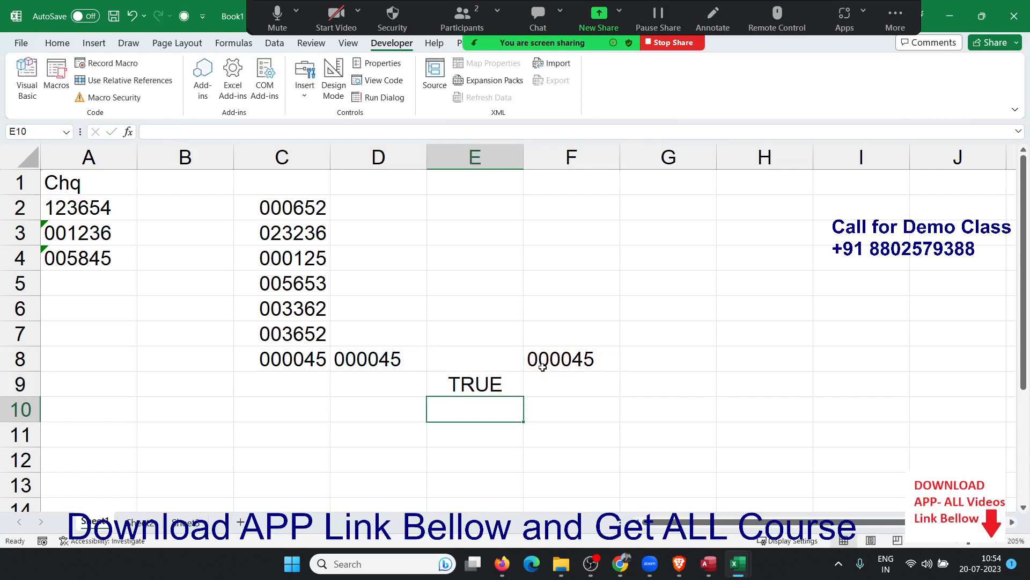
{"action": "key", "text": "Up"}
{"action": "key", "text": "Right"}
{"action": "key", "text": "Right"}
{"action": "key", "text": "Right"}
{"action": "key", "text": "Right"}
{"action": "key", "text": "Right"}
{"action": "key", "text": "Right"}
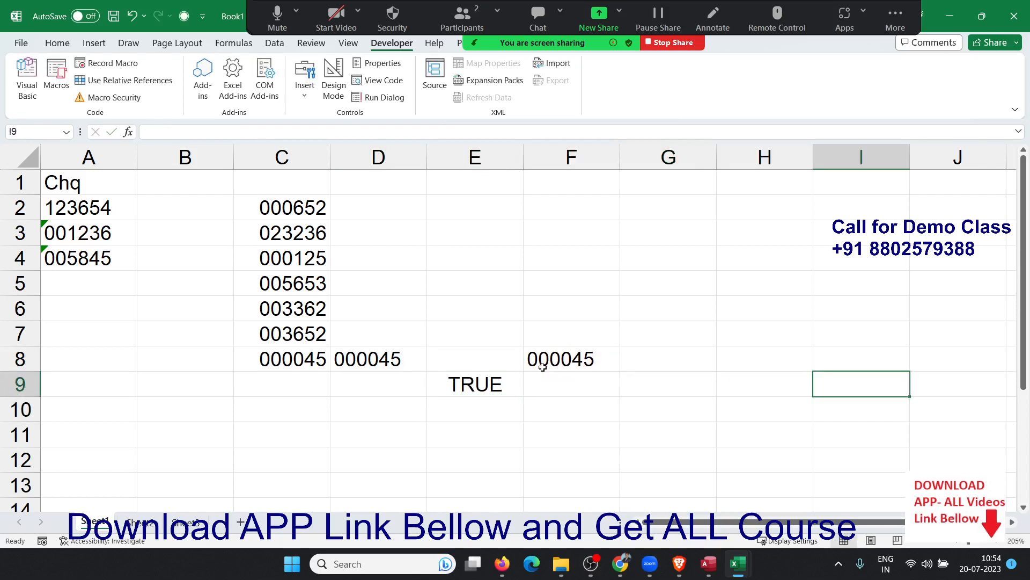
{"action": "key", "text": "Up"}
{"action": "key", "text": "Up"}
{"action": "key", "text": "ctrl+Up"}
{"action": "key", "text": "Left"}
{"action": "key", "text": "Left"}
{"action": "key", "text": "Left"}
{"action": "key", "text": "Left"}
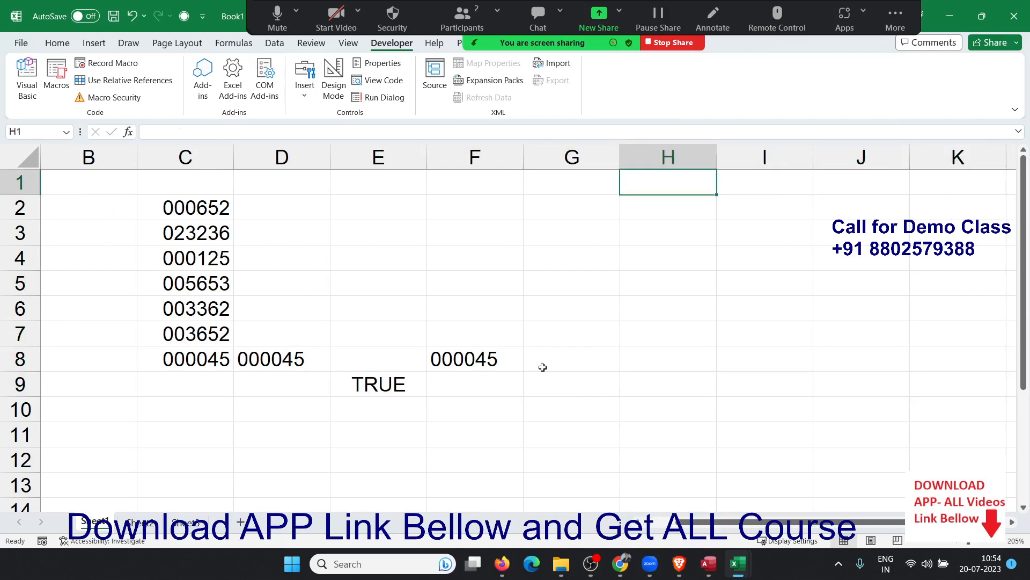
Add the heading Mobile in G1 and type a +91 mobile number in G2.
{"action": "key", "text": "Right"}
{"action": "key", "text": "Left"}
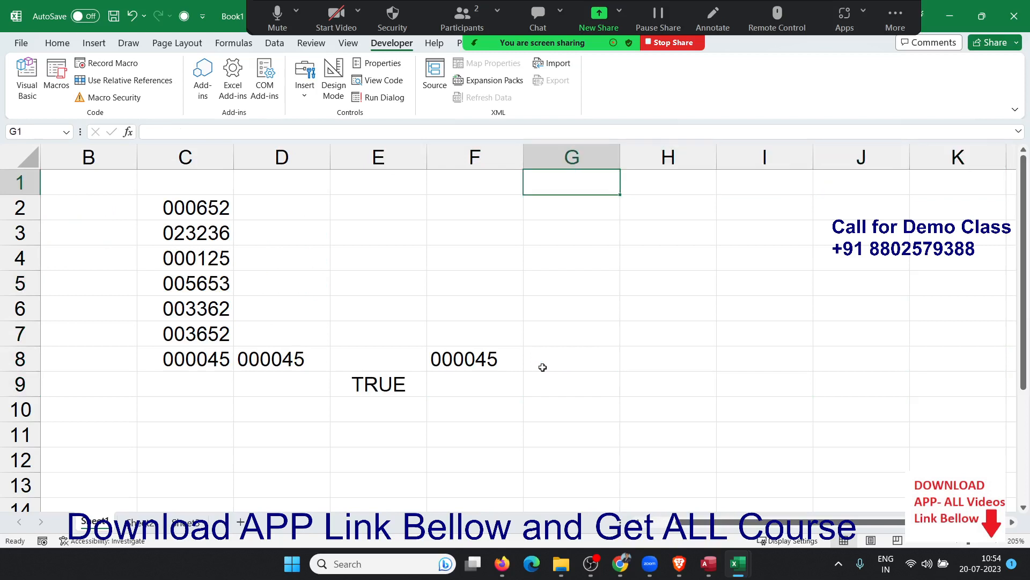
{"action": "type", "text": "Mobile"}
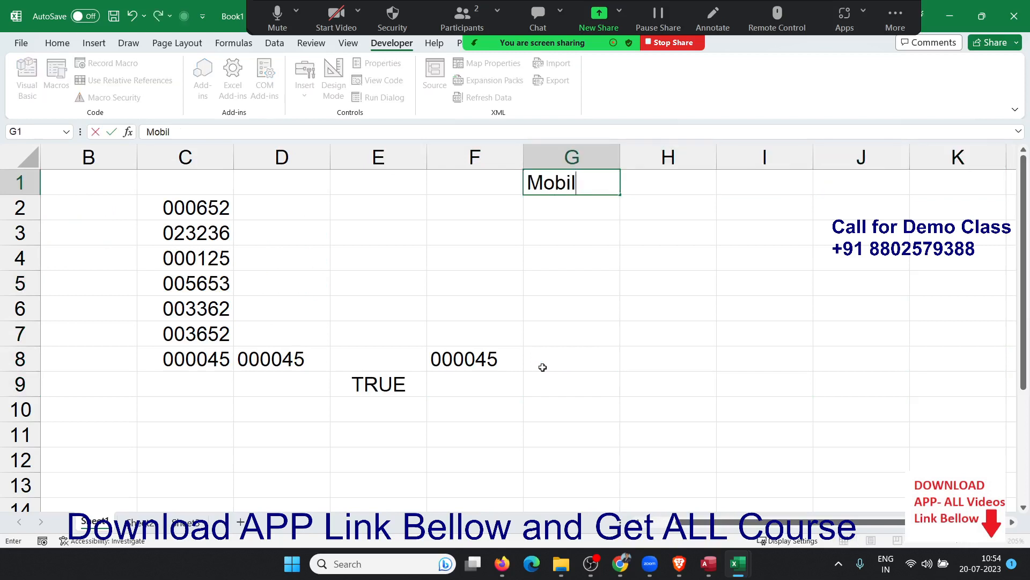
{"action": "key", "text": "Return"}
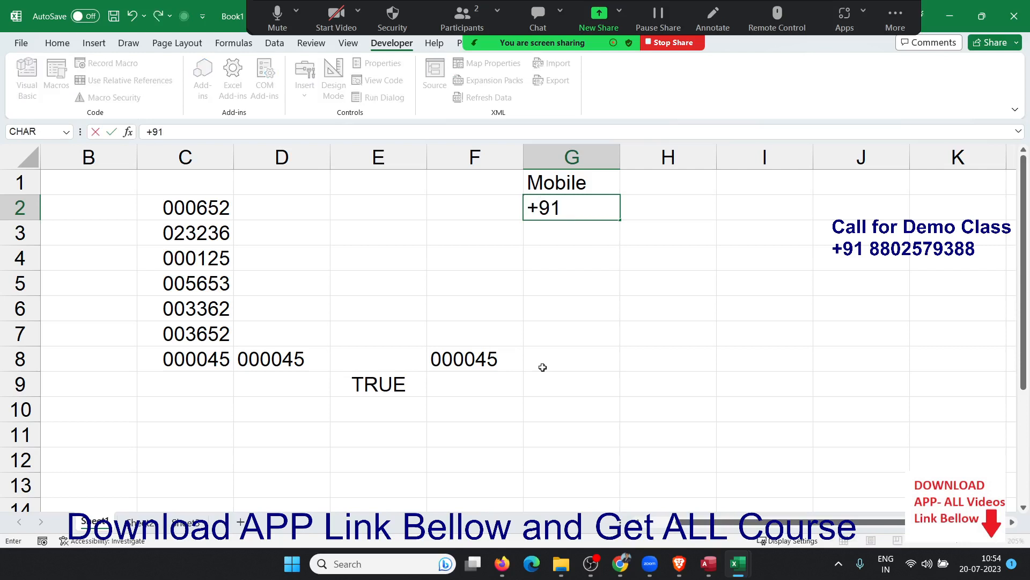
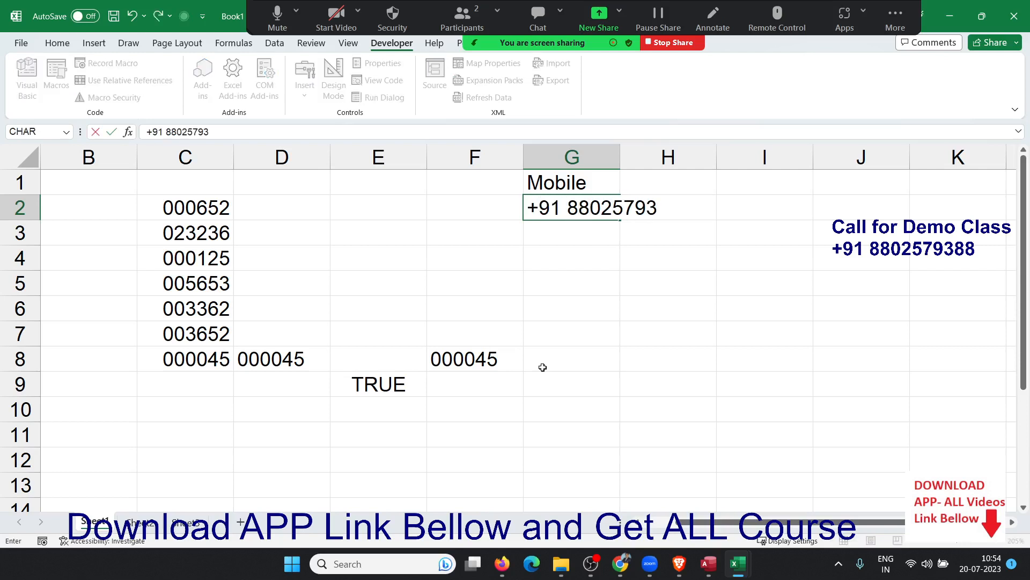
{"action": "key", "text": "Return"}
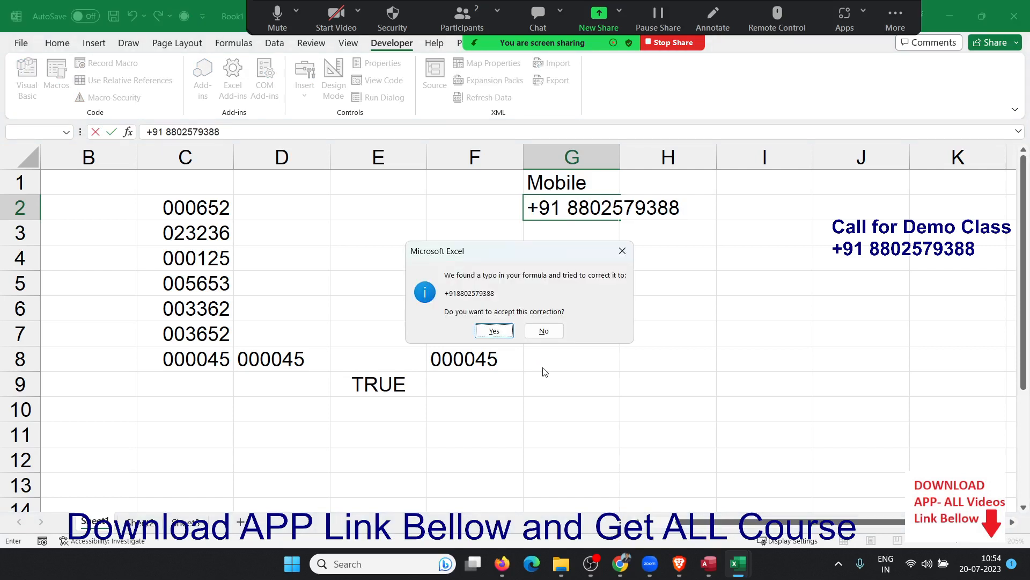
Accept the correction, then delete the 9.18803E+11 value from G2.
{"action": "key", "text": "Return"}
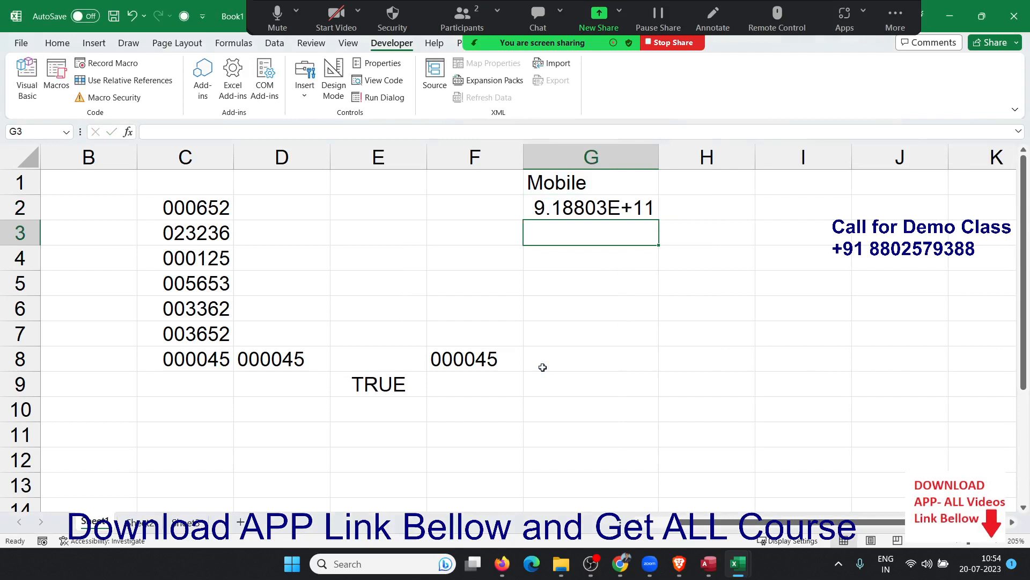
{"action": "key", "text": "Up"}
{"action": "key", "text": "Delete"}
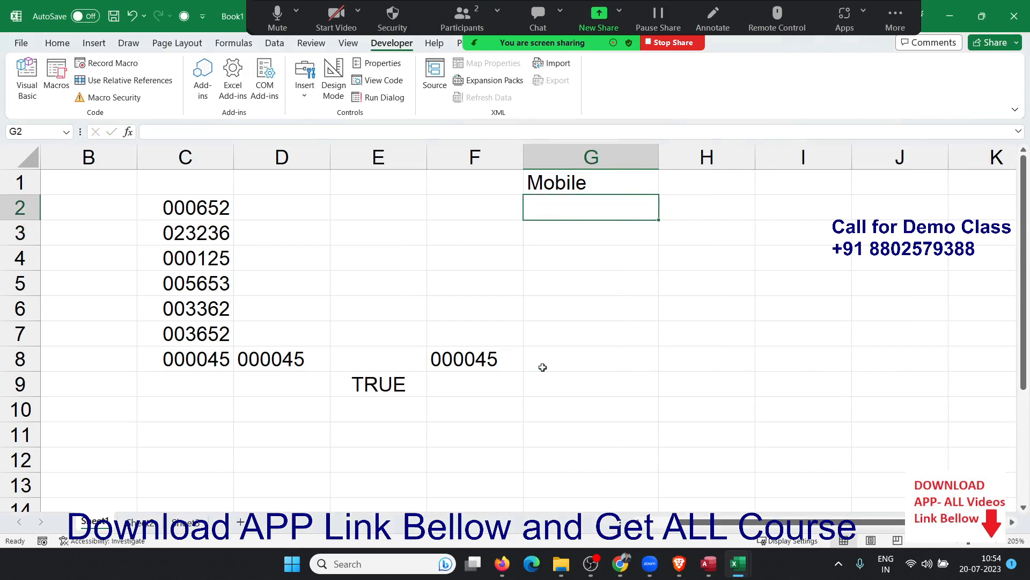
Apply the custom number format +91 0 to the Mobile cells G2:G8.
{"action": "left_click", "coordinate": [543, 367], "text": "shift"}
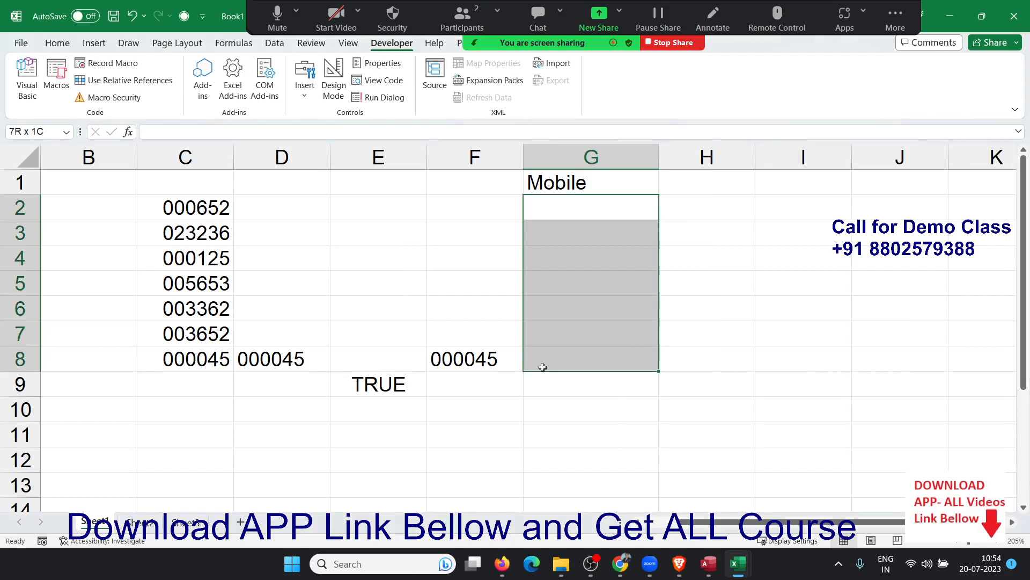
{"action": "right_click", "coordinate": [621, 340]}
{"action": "left_click", "coordinate": [659, 457]}
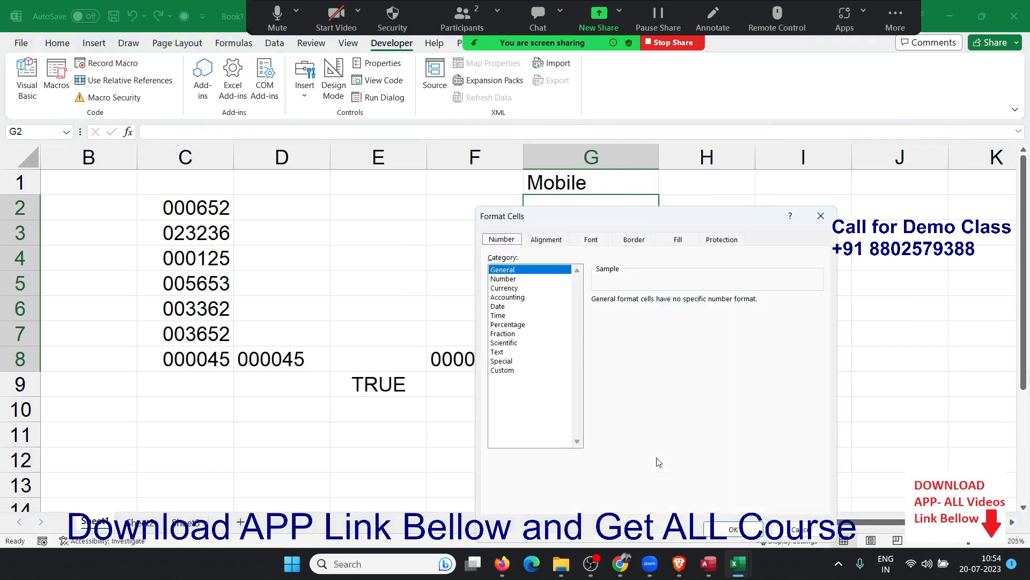
{"action": "left_click", "coordinate": [501, 372]}
{"action": "double_click", "coordinate": [612, 312]}
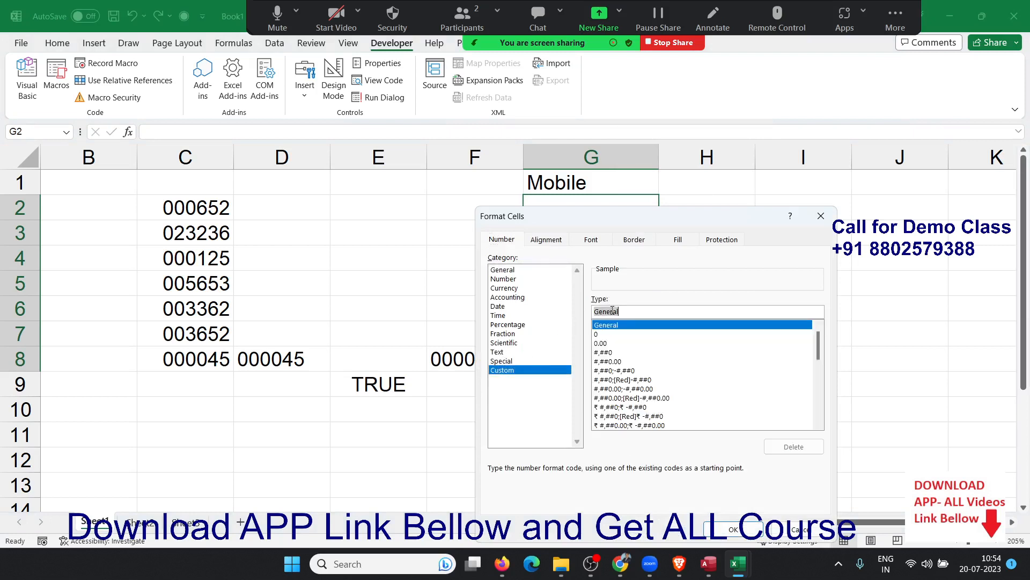
{"action": "type", "text": "+91"}
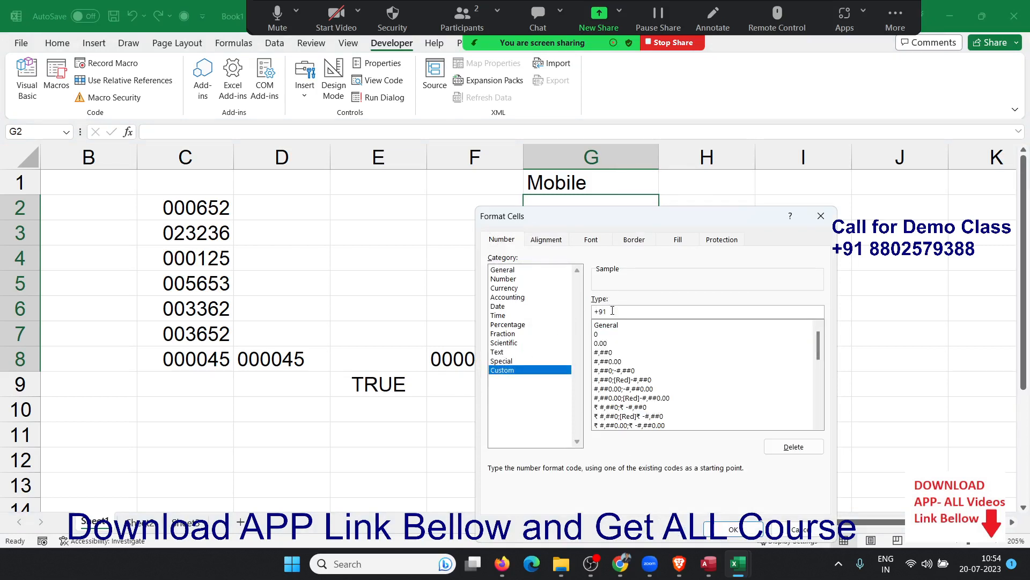
{"action": "type", "text": " 0"}
{"action": "left_click", "coordinate": [748, 528]}
{"action": "left_click", "coordinate": [563, 223]}
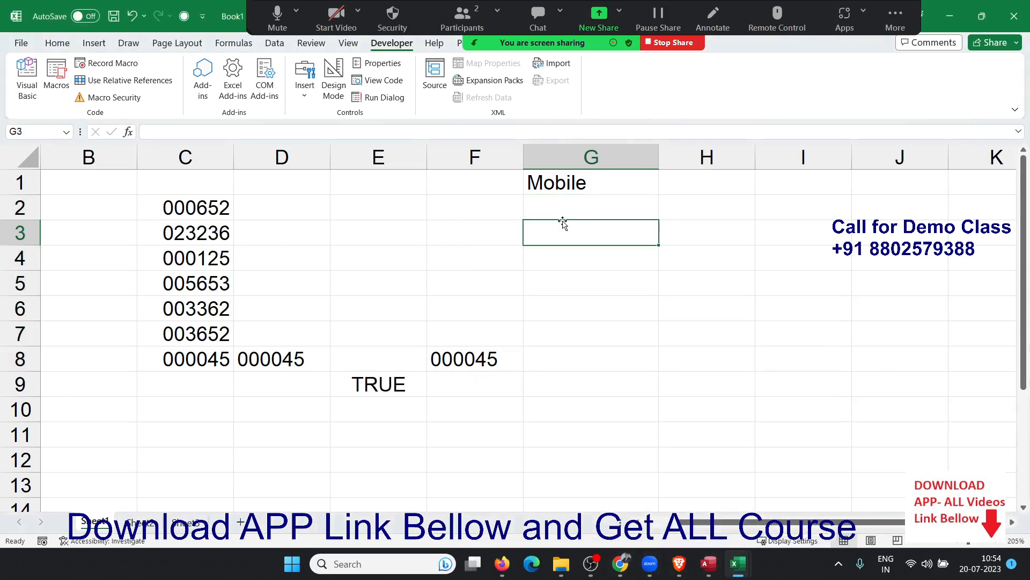
Enter the mobile number in G2 so it displays with the +91 prefix.
{"action": "left_click", "coordinate": [578, 210]}
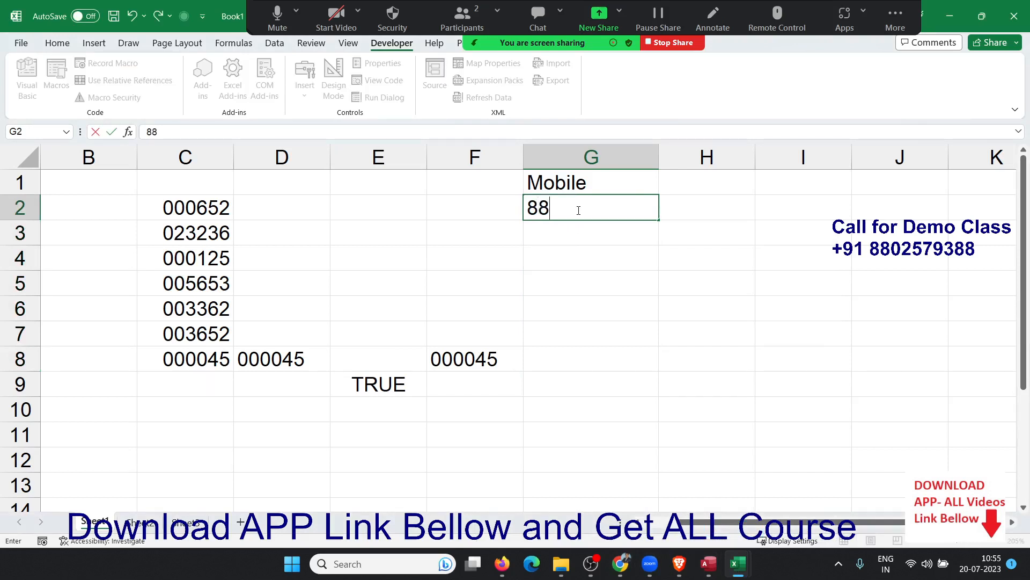
{"action": "key", "text": "Return"}
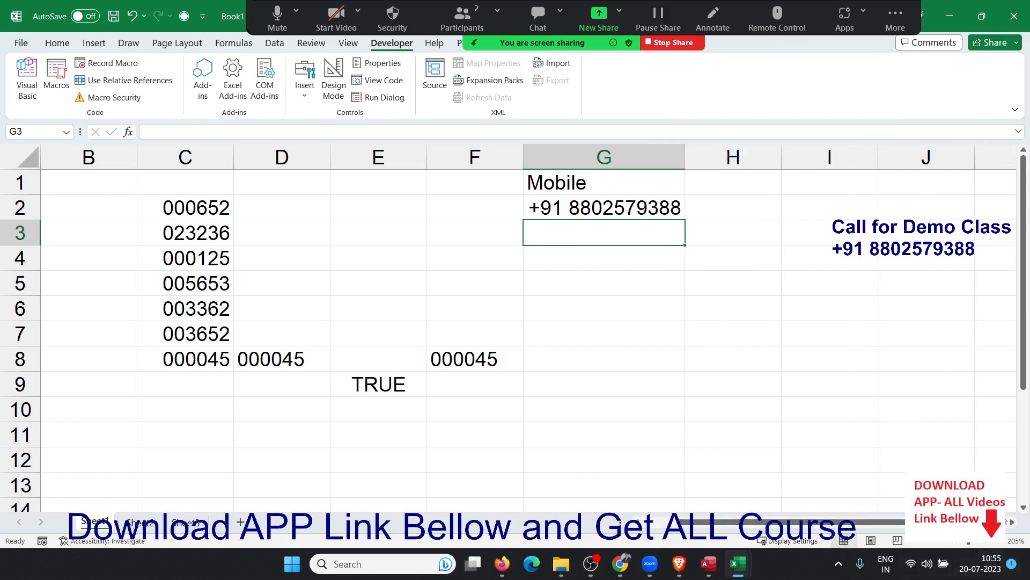
{"action": "scroll", "coordinate": [733, 446], "scroll_direction": "right", "scroll_amount": 4}
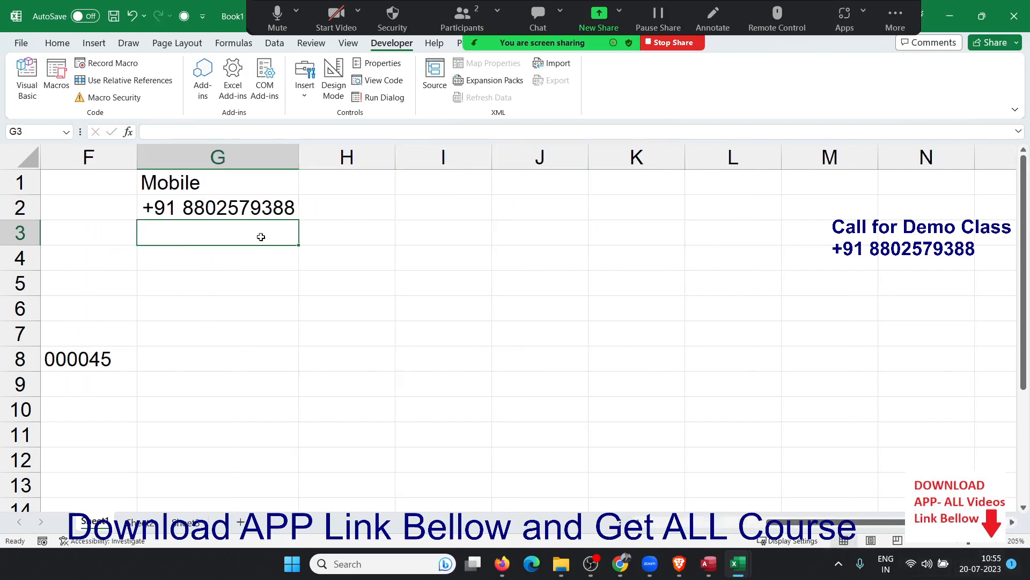
Add the heading ID in H1.
{"action": "left_click_drag", "start_coordinate": [249, 216], "coordinate": [262, 374]}
{"action": "left_click", "coordinate": [352, 209]}
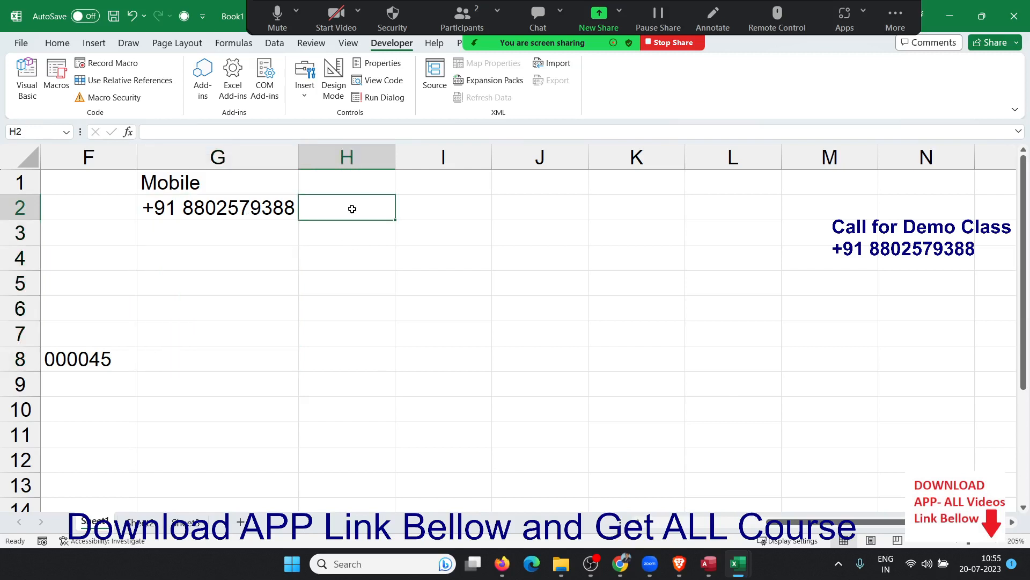
{"action": "left_click", "coordinate": [346, 181]}
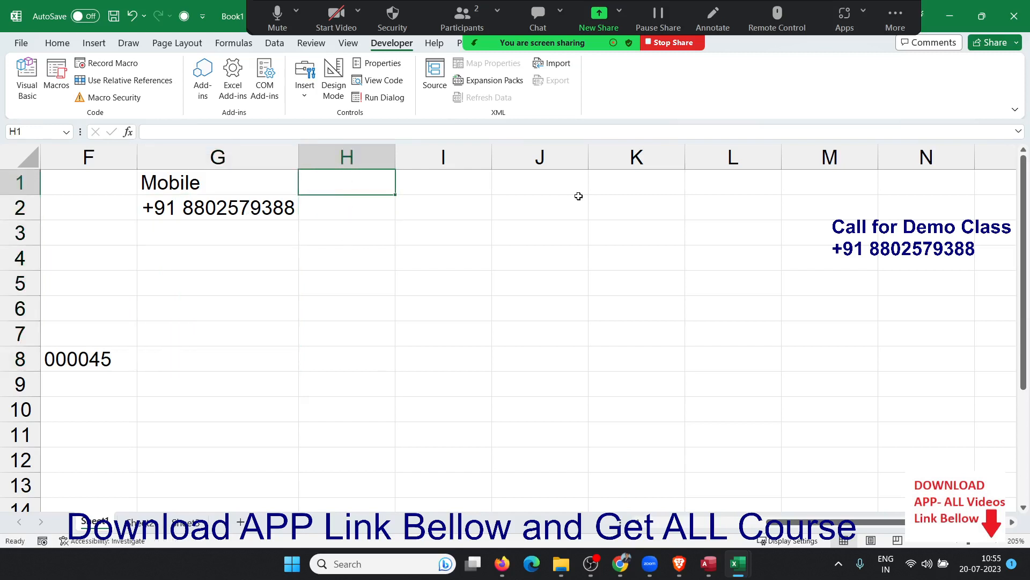
{"action": "type", "text": "ID"}
{"action": "key", "text": "Return"}
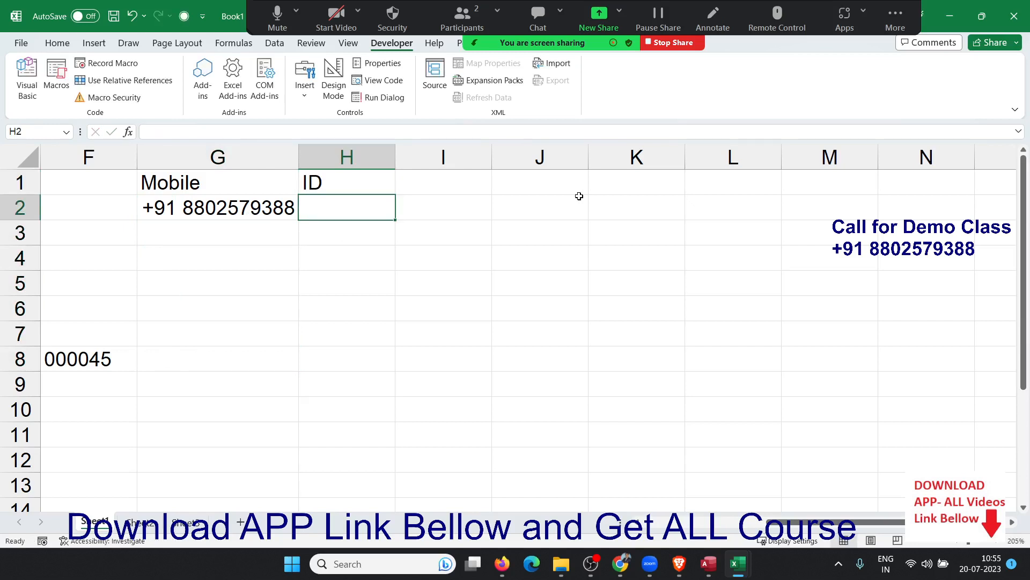
{"action": "type", "text": "789"}
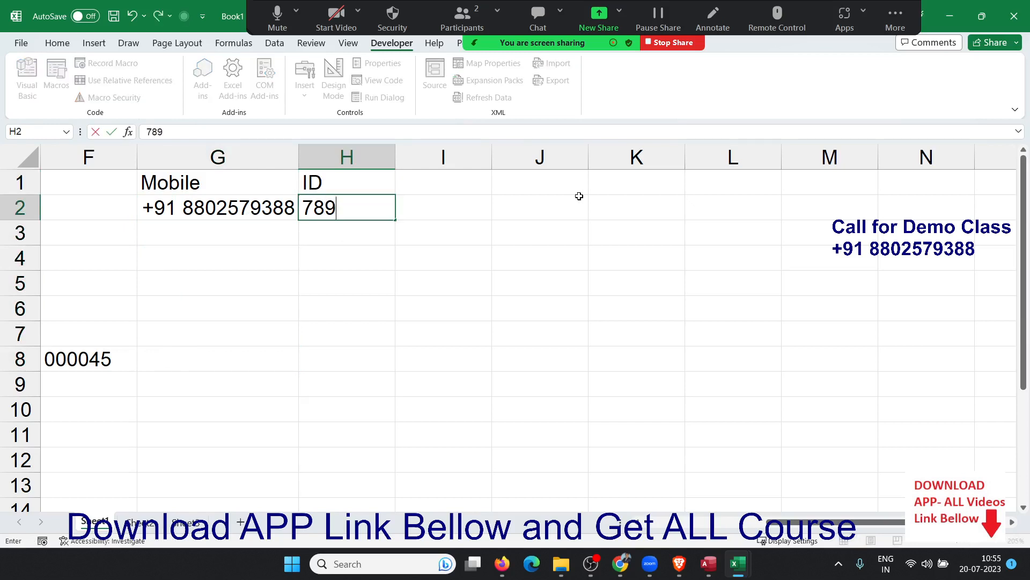
{"action": "type", "text": "-256-"}
{"action": "key", "text": "Escape"}
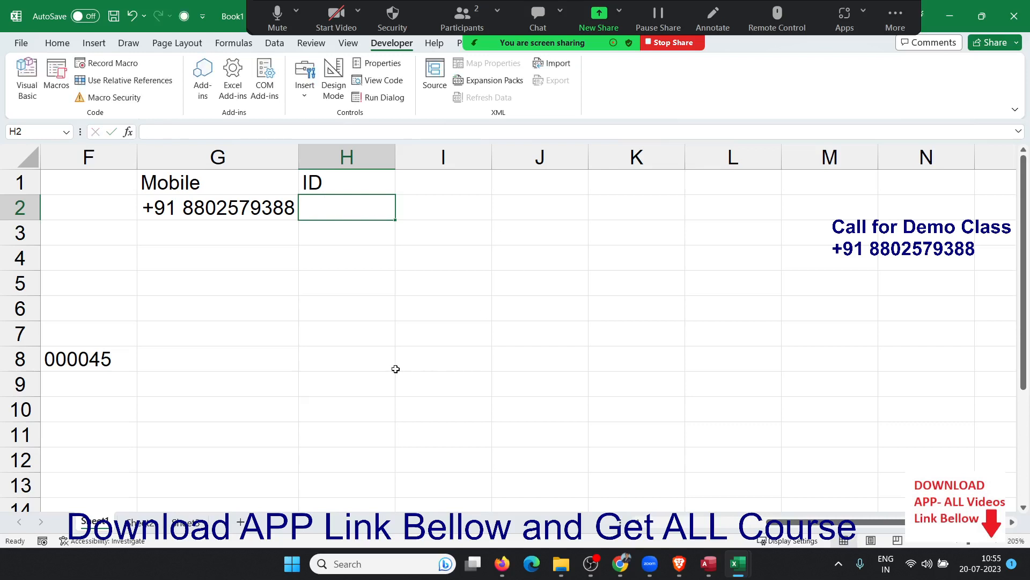
Apply the custom number format 000-000-000 to H2:H8.
{"action": "left_click", "coordinate": [376, 358], "text": "shift"}
{"action": "right_click", "coordinate": [375, 358]}
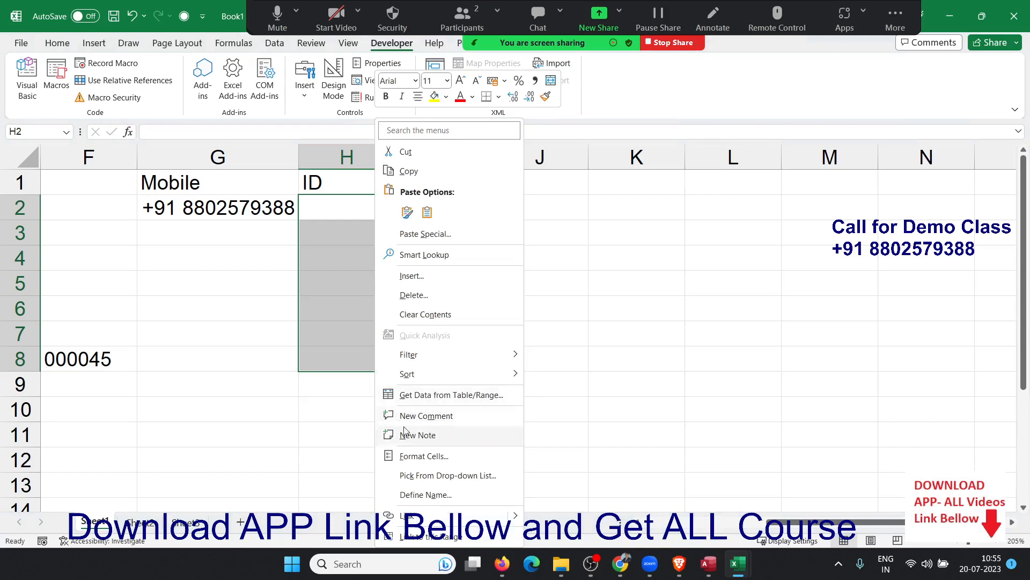
{"action": "left_click", "coordinate": [419, 460]}
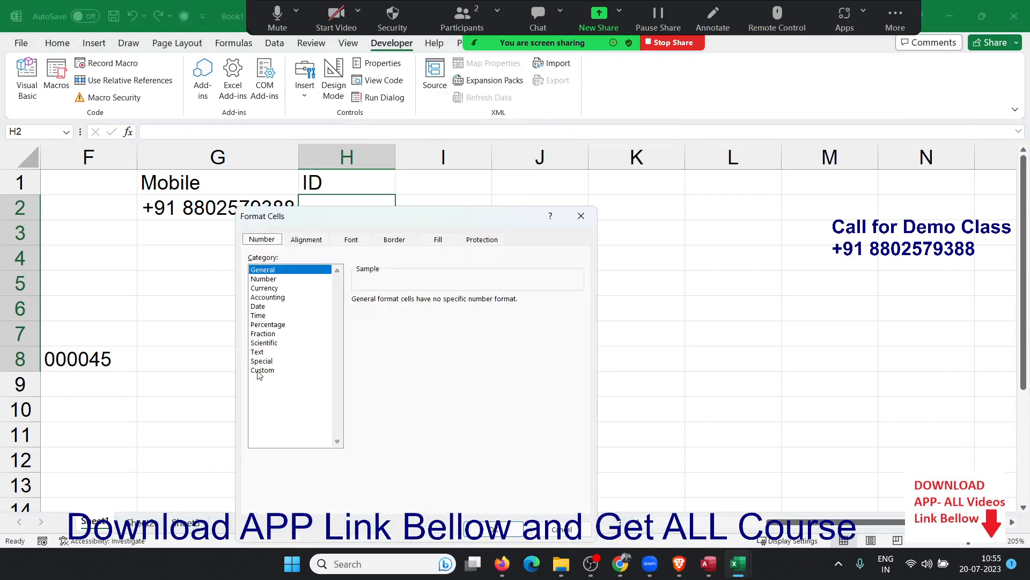
{"action": "left_click", "coordinate": [260, 370]}
{"action": "double_click", "coordinate": [364, 312]}
{"action": "type", "text": "0"}
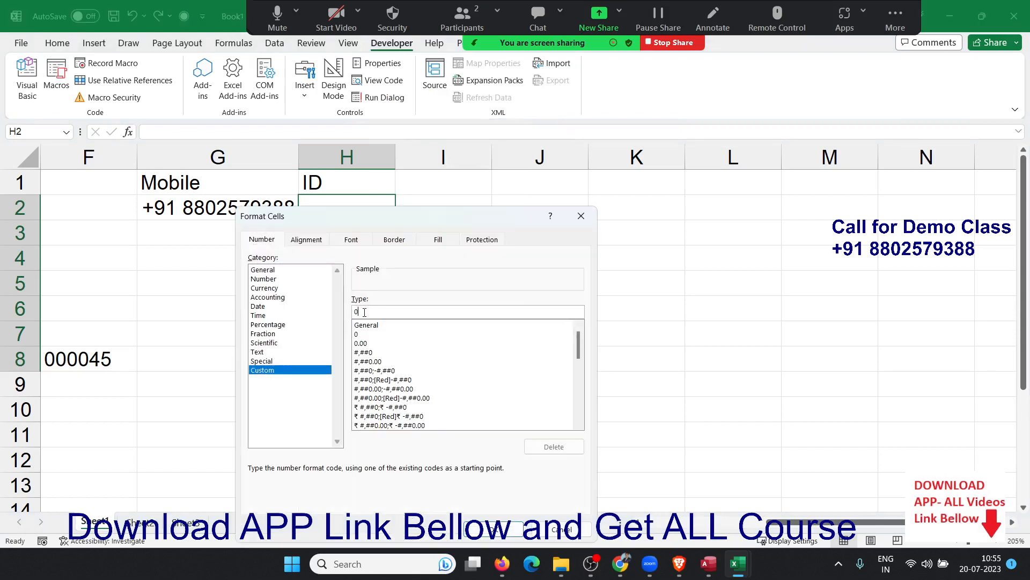
{"action": "type", "text": "00-000-000"}
{"action": "left_click", "coordinate": [516, 529]}
Enter an ID number in H2 so it displays in dashed groups of three digits.
{"action": "left_click", "coordinate": [322, 212]}
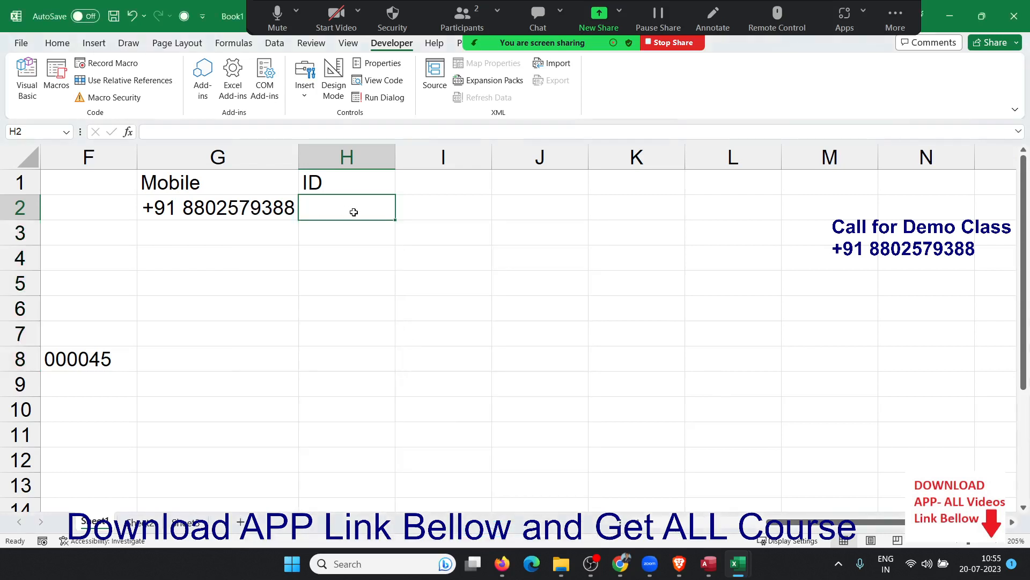
{"action": "type", "text": "123-963-2"}
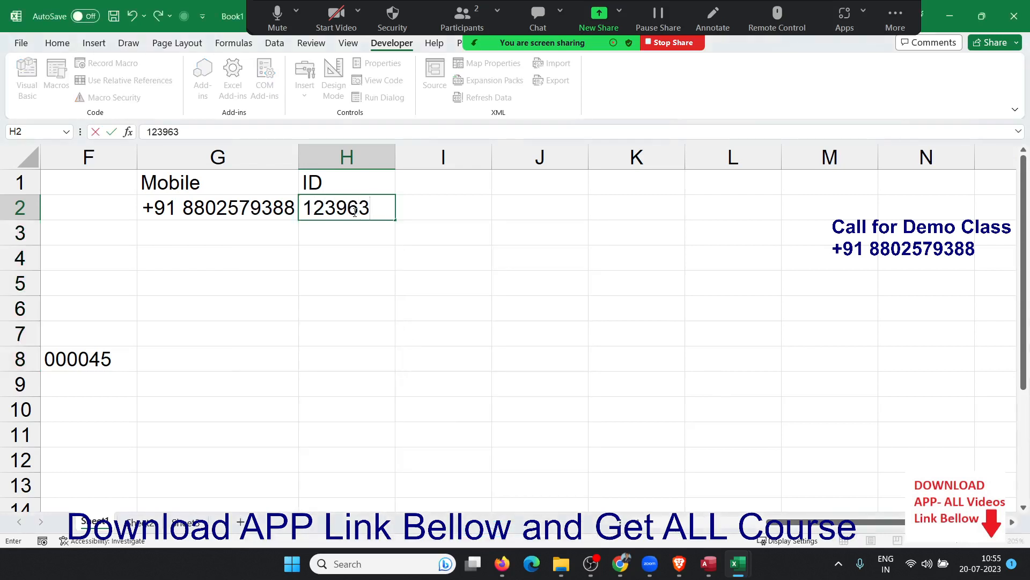
{"action": "type", "text": "58"}
{"action": "key", "text": "Return"}
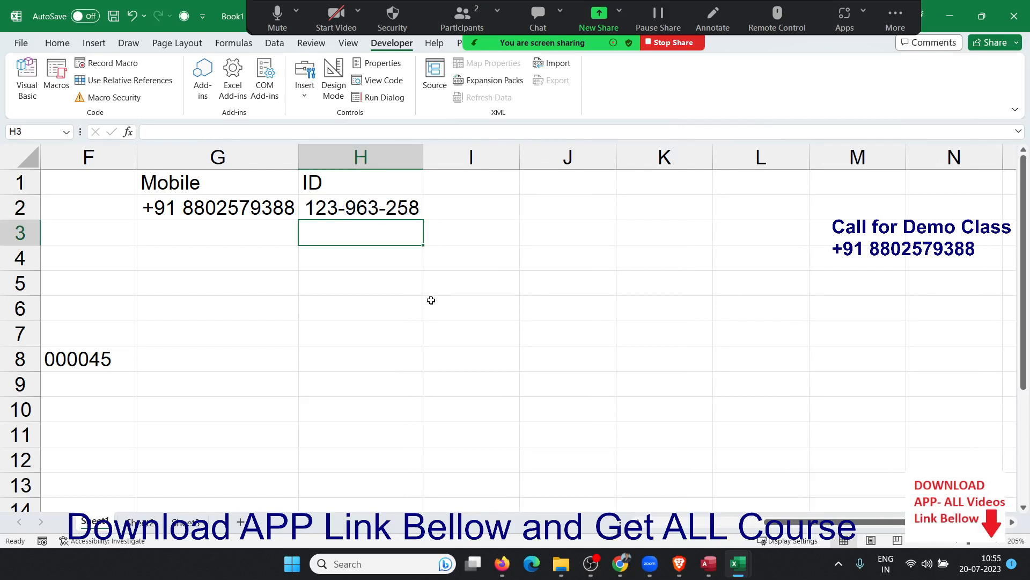
{"action": "key", "text": "Right"}
{"action": "key", "text": "Up"}
{"action": "key", "text": "Up"}
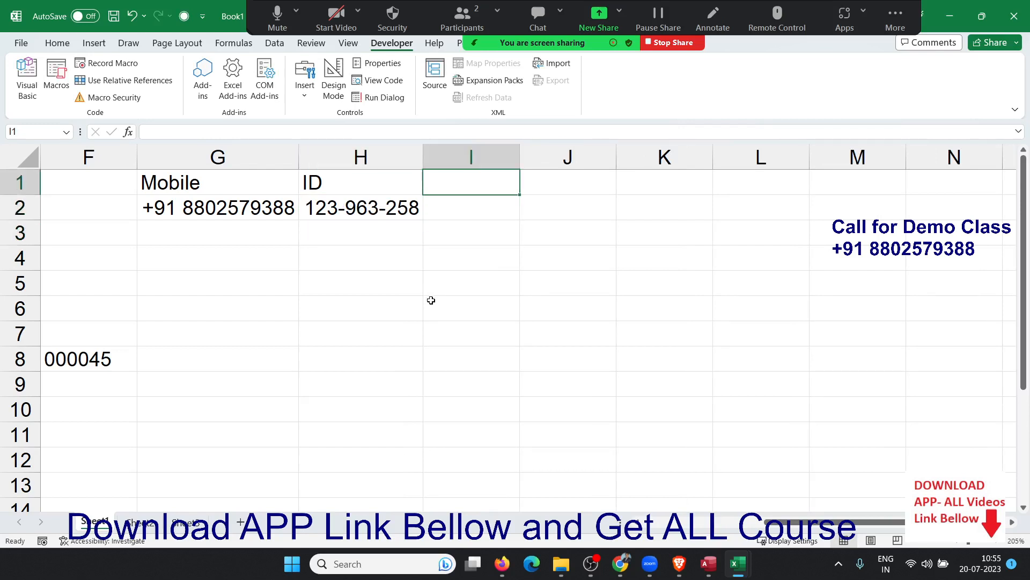
Enter the A/c heading in I1 and an 11-digit account number in I2.
{"action": "type", "text": "A/c"}
{"action": "key", "text": "Return"}
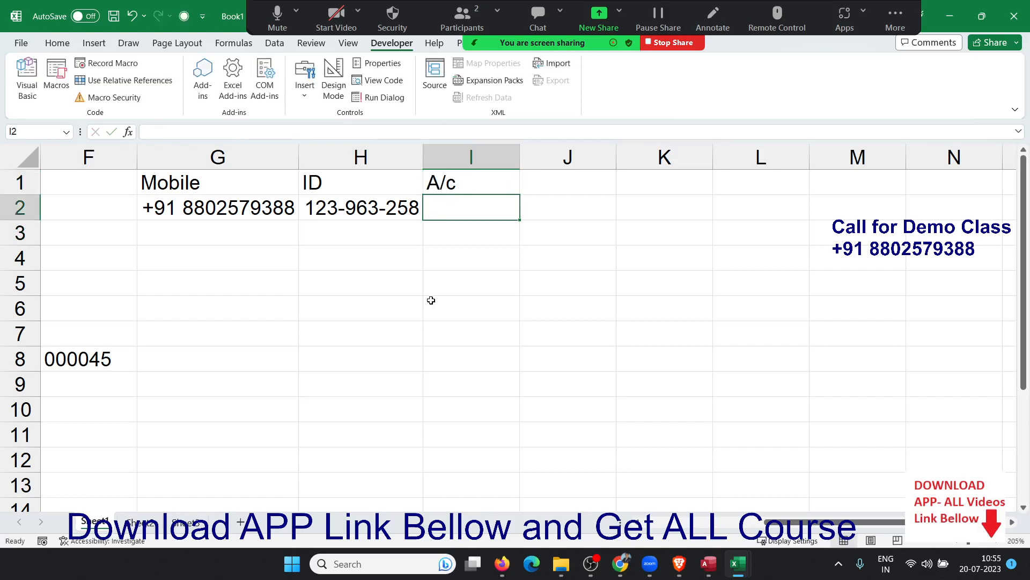
{"action": "type", "text": "123456"}
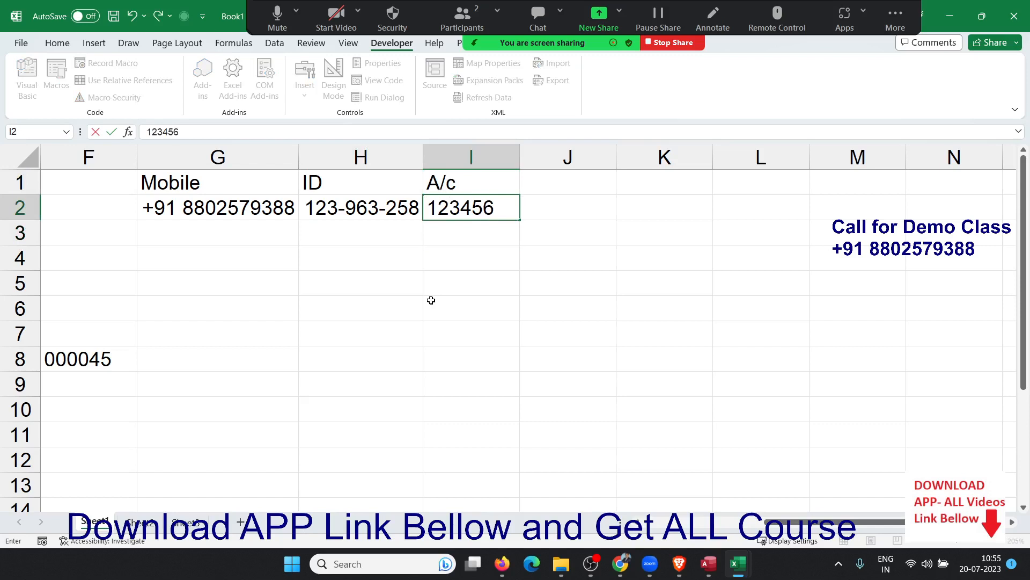
{"action": "type", "text": "78901"}
{"action": "key", "text": "Return"}
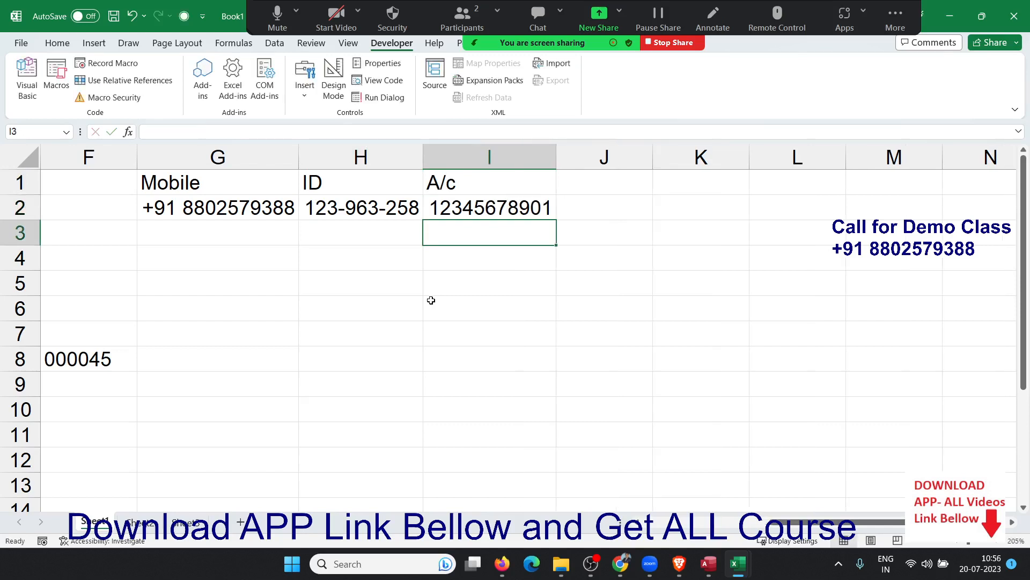
Append a digit to make I2's account number 12 digits, then select I2:I7.
{"action": "key", "text": "Up"}
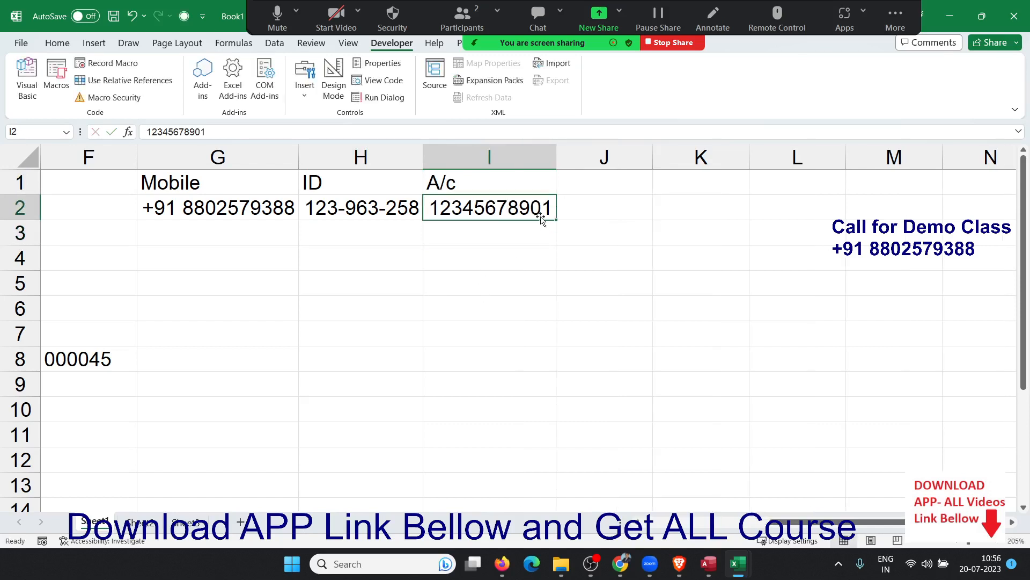
{"action": "key", "text": "F2"}
{"action": "type", "text": "2"}
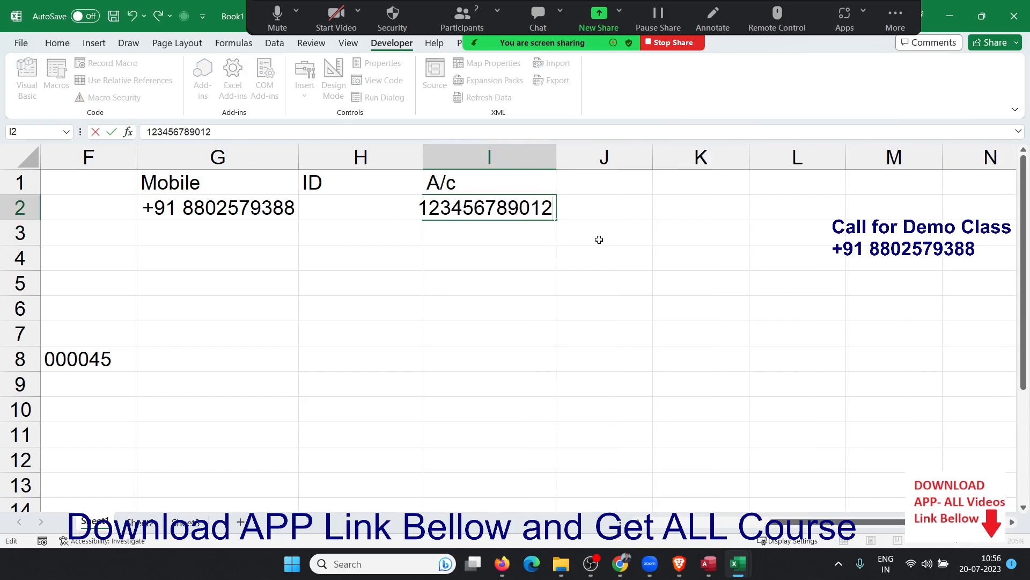
{"action": "key", "text": "Return"}
{"action": "key", "text": "Up"}
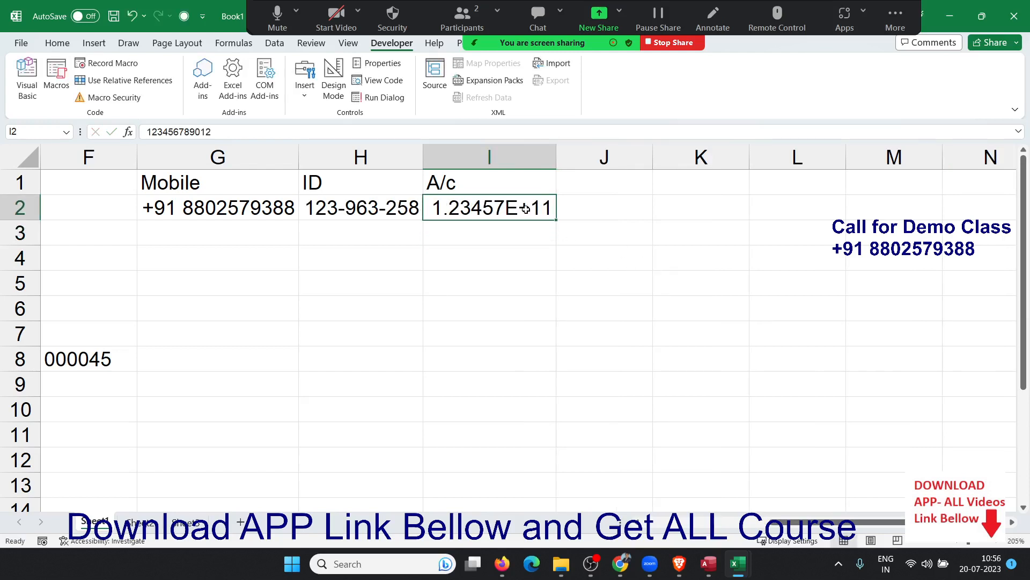
{"action": "left_click_drag", "start_coordinate": [525, 209], "coordinate": [526, 338]}
Apply the custom number format 0 to I2:I7 via Format Cells.
{"action": "right_click", "coordinate": [523, 314]}
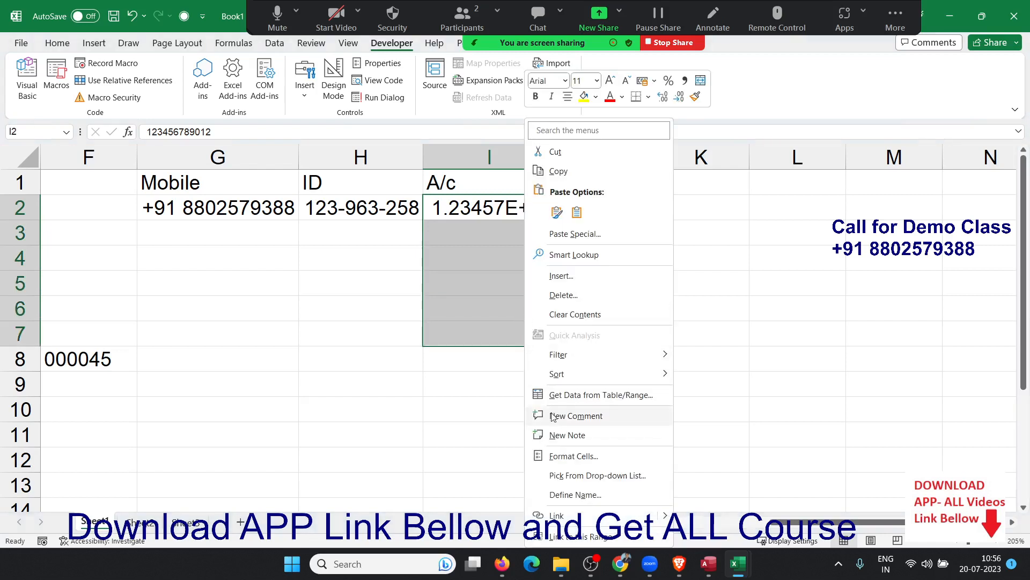
{"action": "left_click", "coordinate": [561, 456]}
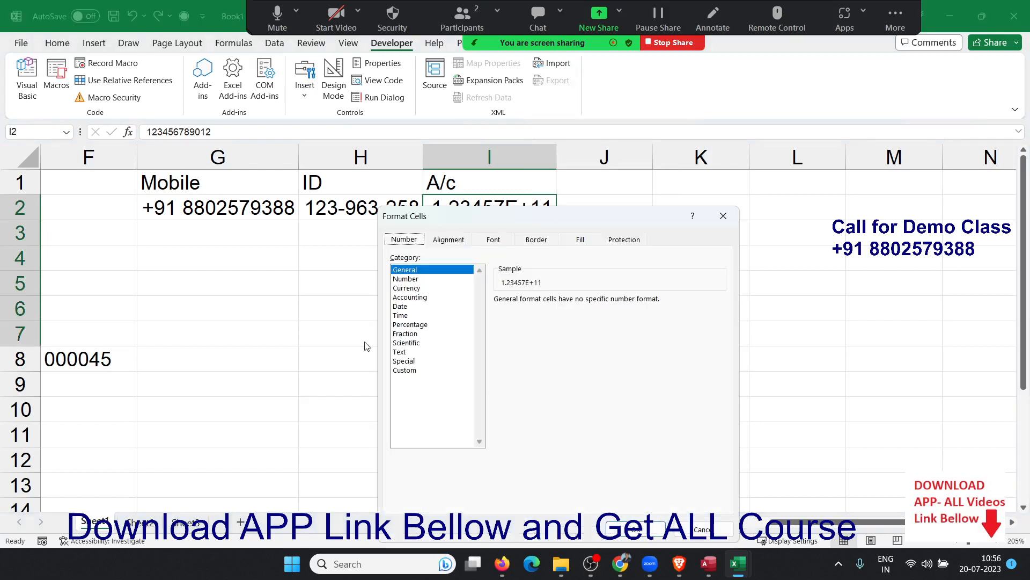
{"action": "left_click", "coordinate": [404, 370]}
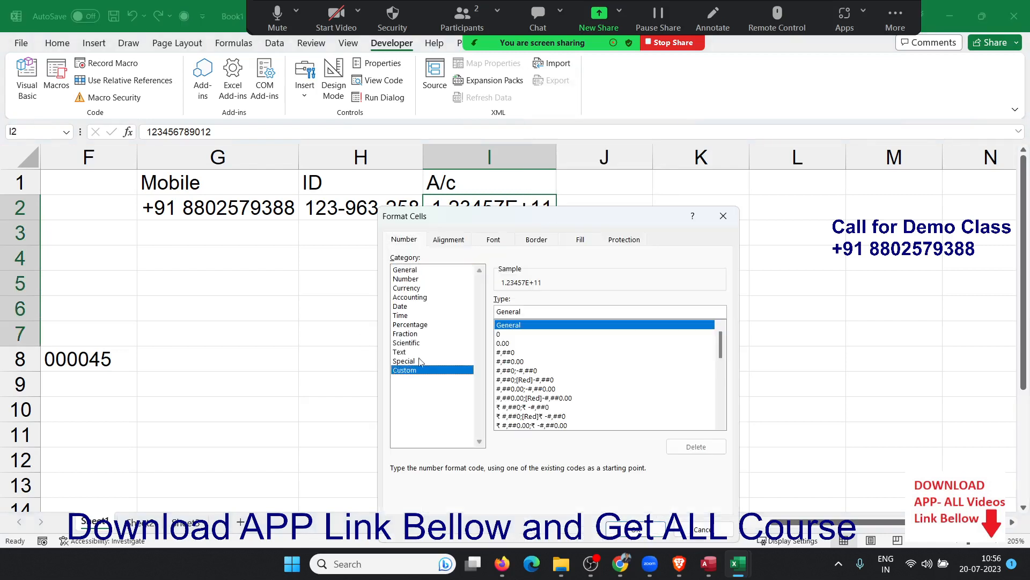
{"action": "double_click", "coordinate": [511, 314]}
{"action": "type", "text": "0"}
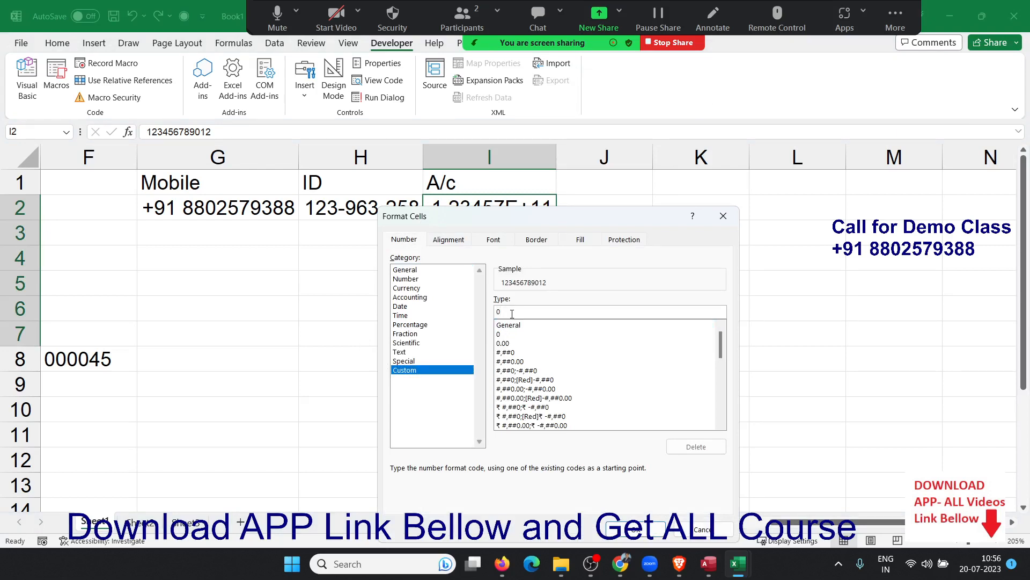
{"action": "key", "text": "Return"}
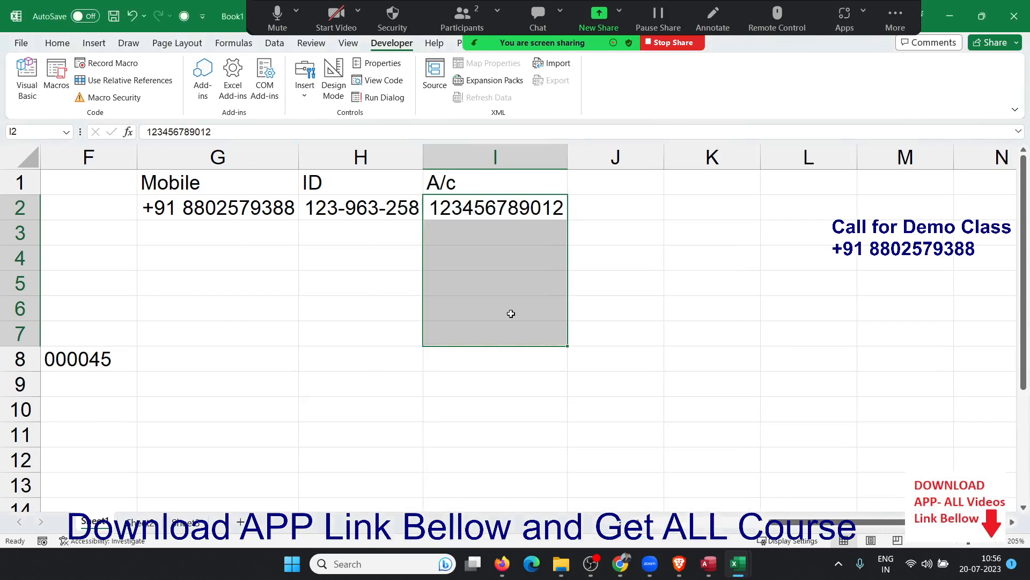
Return to the account number in I2 and begin editing it.
{"action": "key", "text": "Up"}
{"action": "key", "text": "Right"}
{"action": "key", "text": "Down"}
{"action": "key", "text": "Left"}
{"action": "key", "text": "F2"}
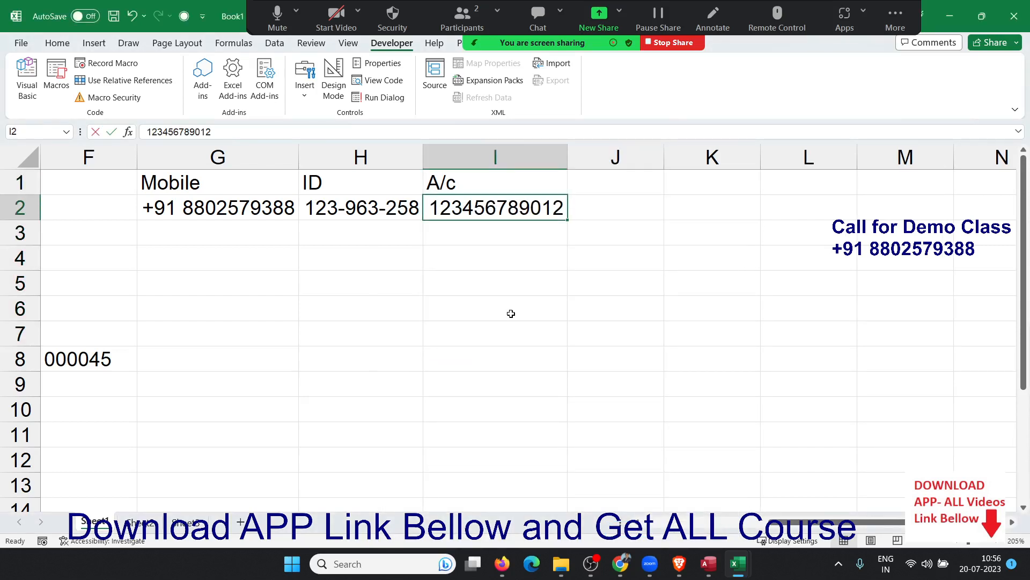
Append 365 to the account number in I2.
{"action": "type", "text": "3"}
{"action": "type", "text": "65"}
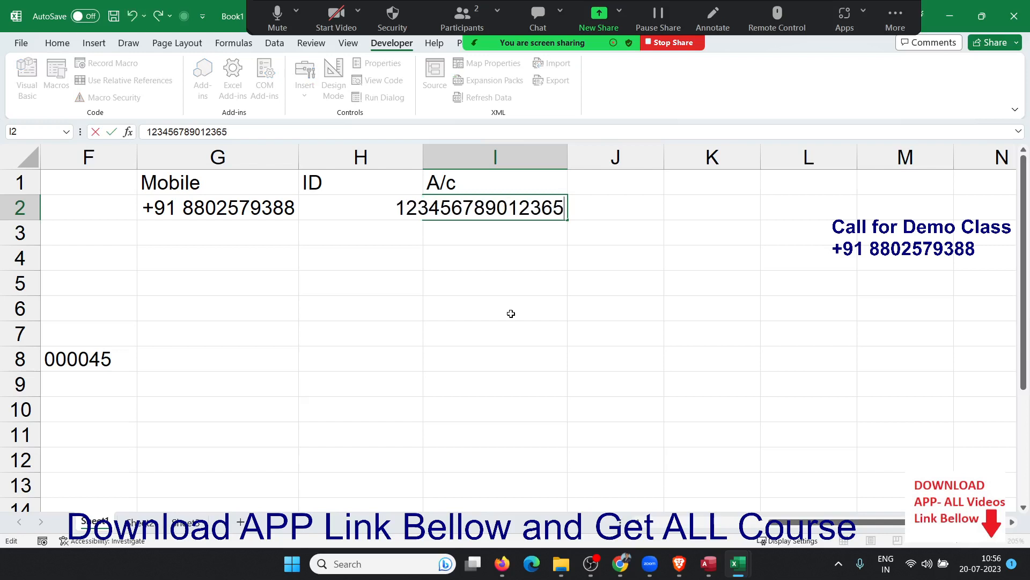
{"action": "key", "text": "Return"}
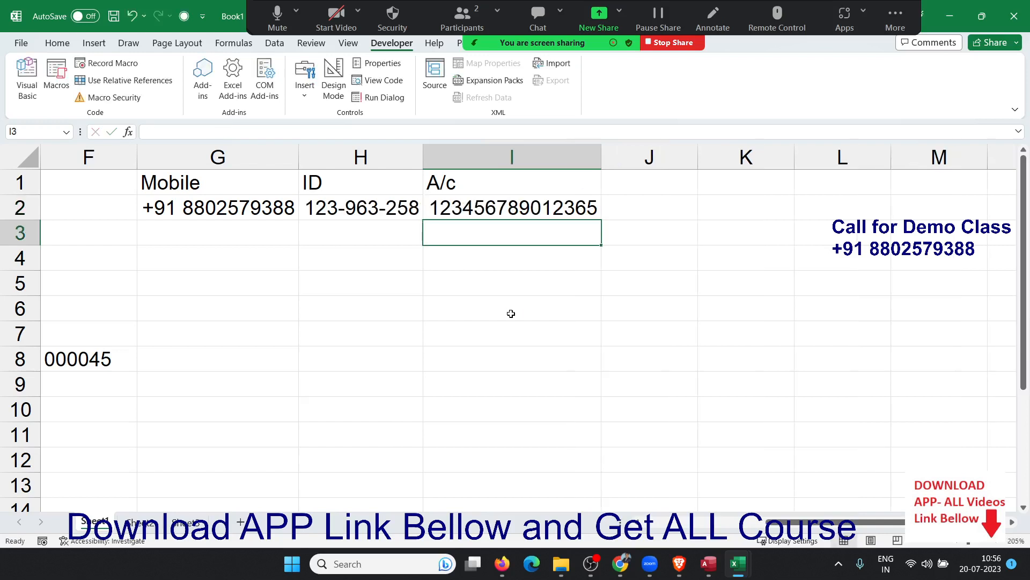
{"action": "key", "text": "Up"}
Append 89 in the formula bar, making I2's account number 17 digits.
{"action": "left_click", "coordinate": [321, 139]}
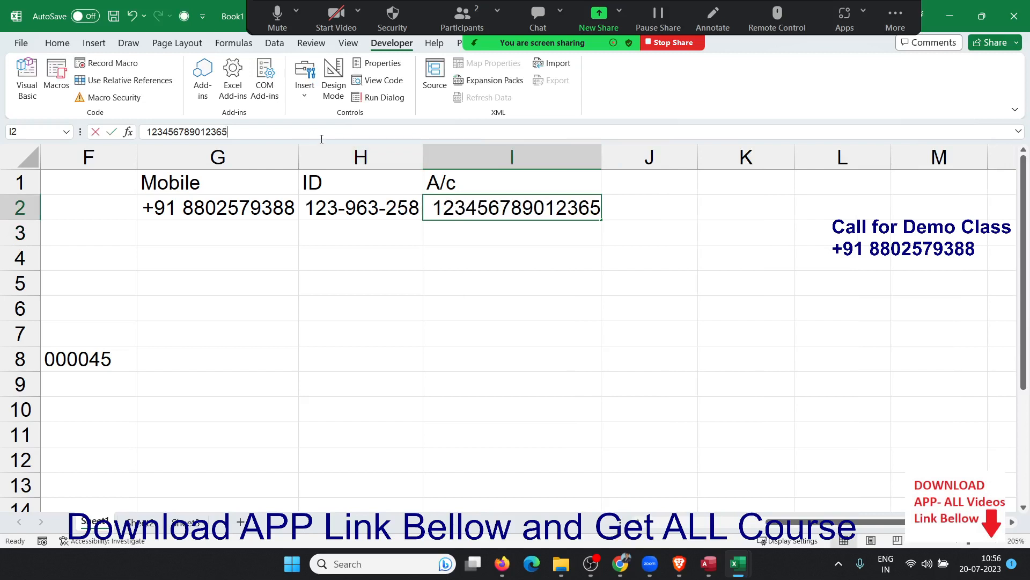
{"action": "type", "text": "89"}
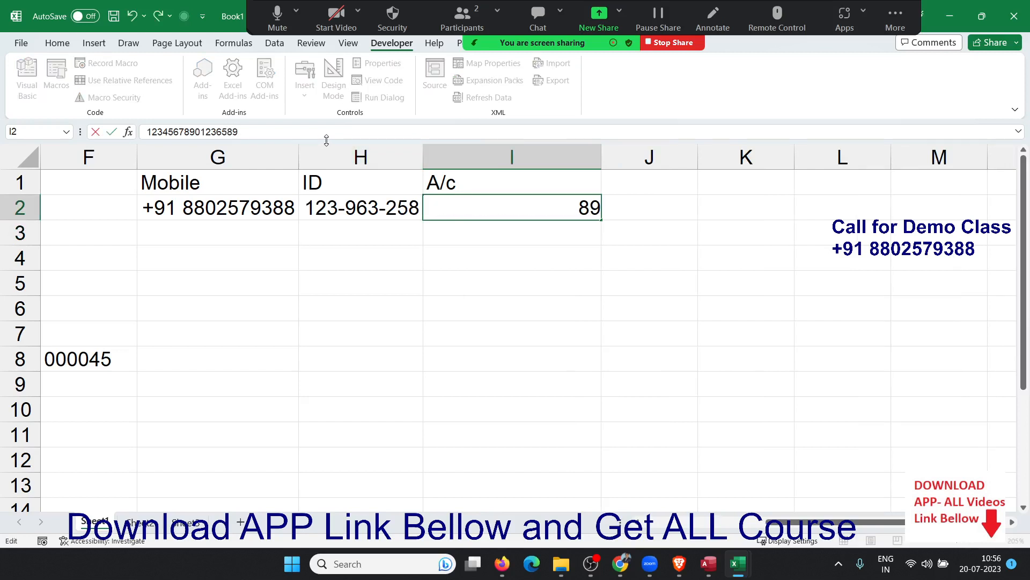
{"action": "key", "text": "Return"}
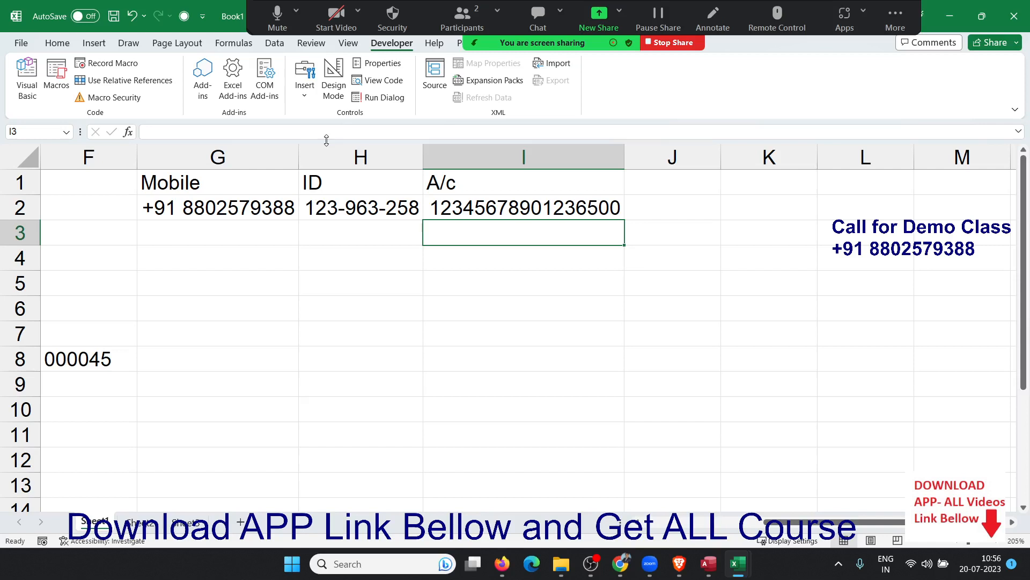
{"action": "key", "text": "Right"}
{"action": "key", "text": "Down"}
{"action": "key", "text": "Left"}
{"action": "key", "text": "Left"}
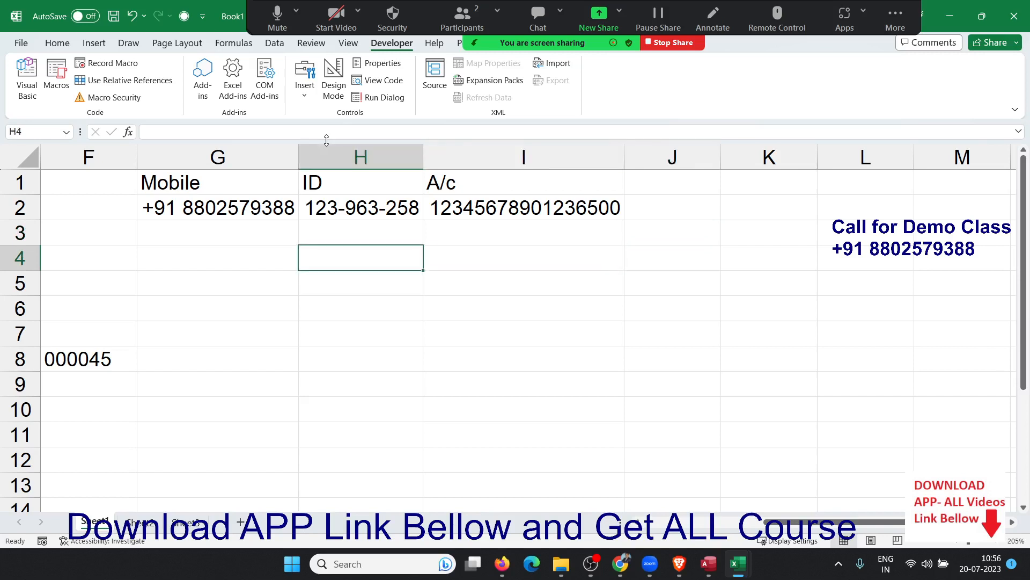
{"action": "key", "text": "Right"}
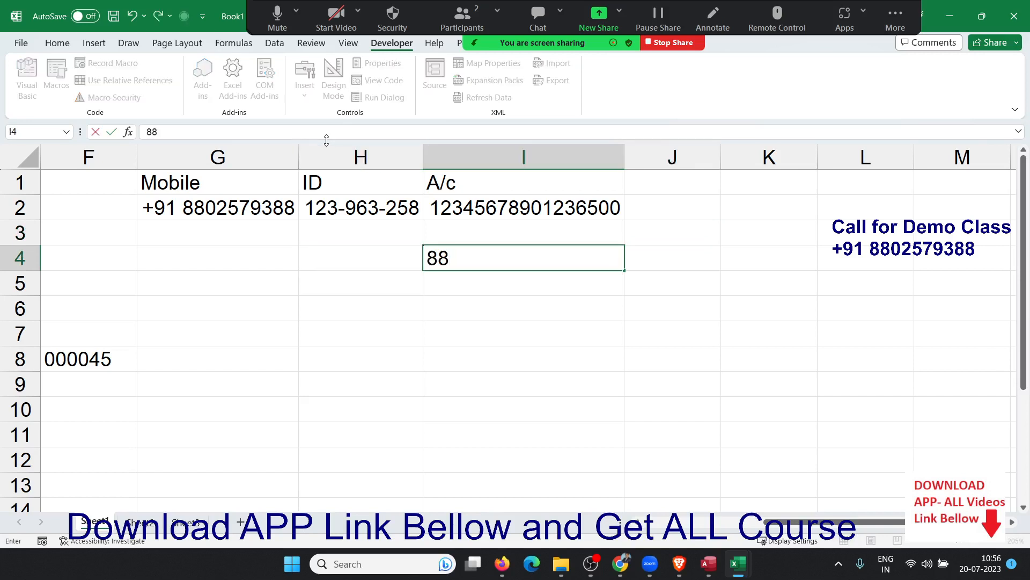
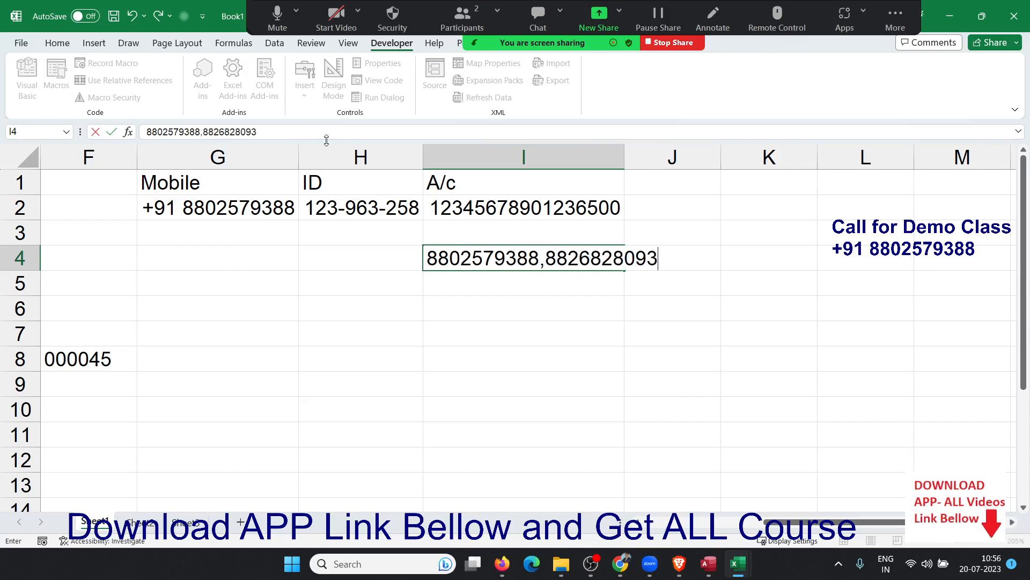
{"action": "key", "text": "Return"}
{"action": "key", "text": "Up"}
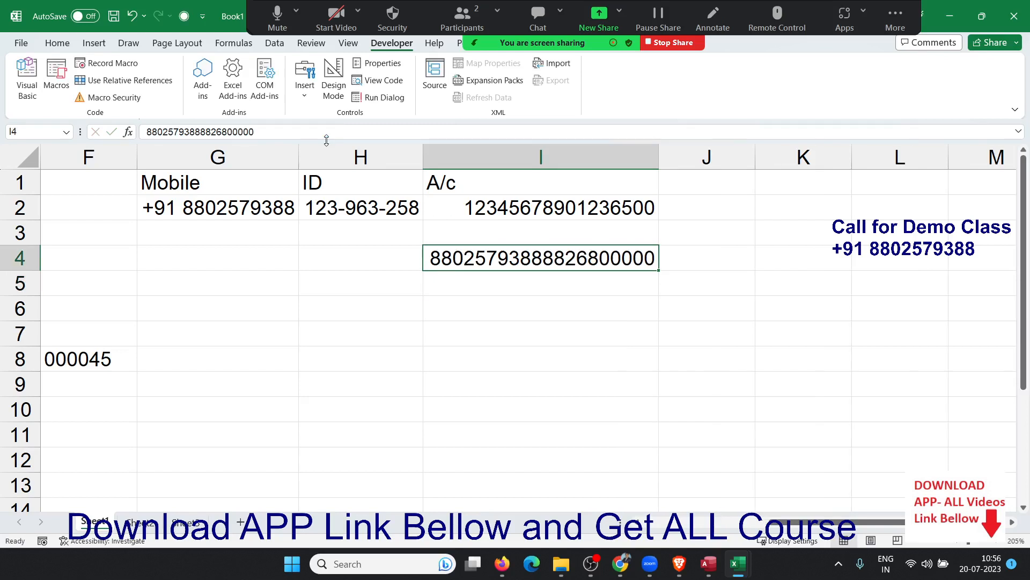
{"action": "left_click", "coordinate": [229, 134]}
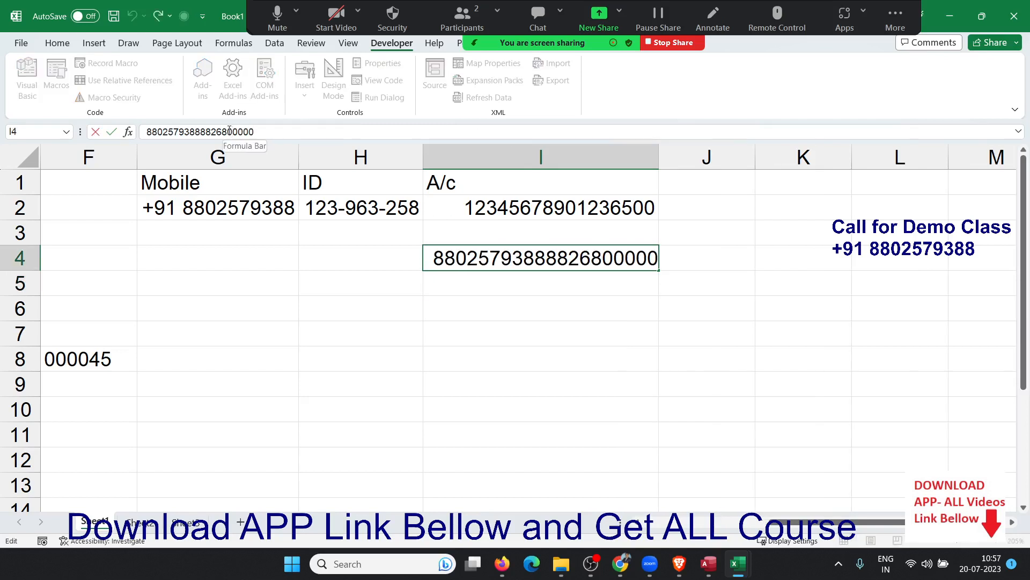
{"action": "left_click_drag", "start_coordinate": [227, 132], "coordinate": [254, 132]}
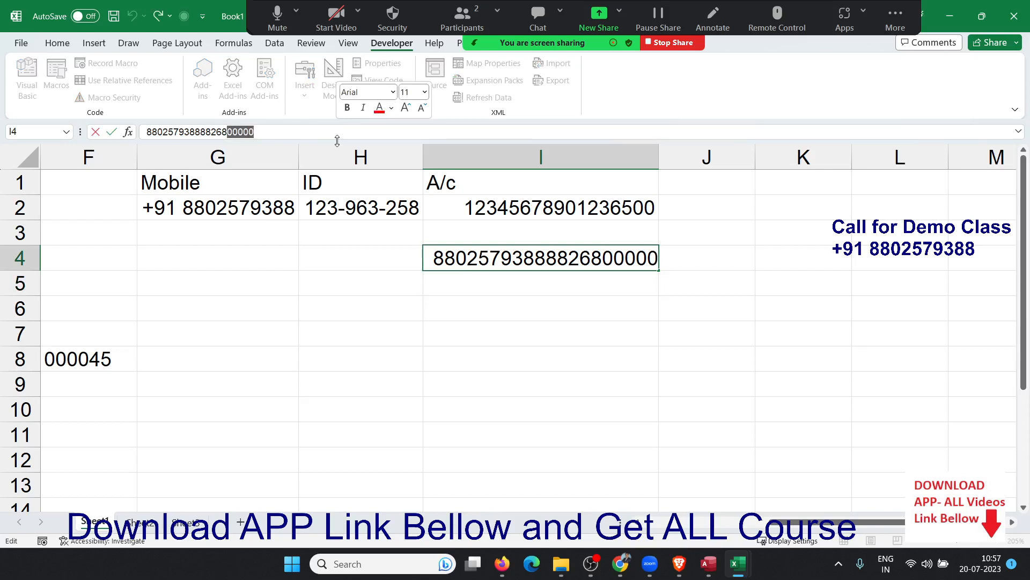
{"action": "key", "text": "Escape"}
{"action": "key", "text": "Delete"}
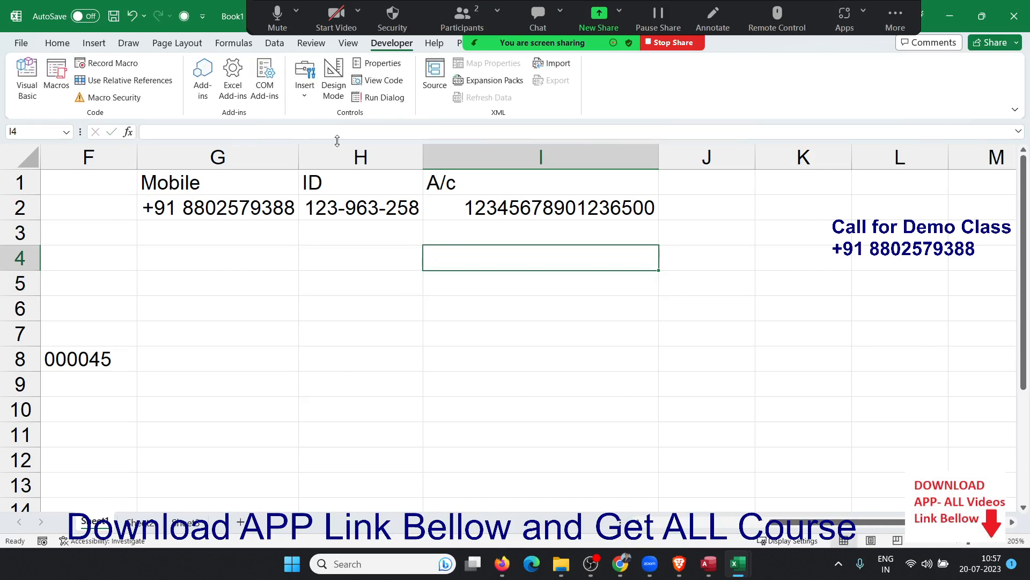
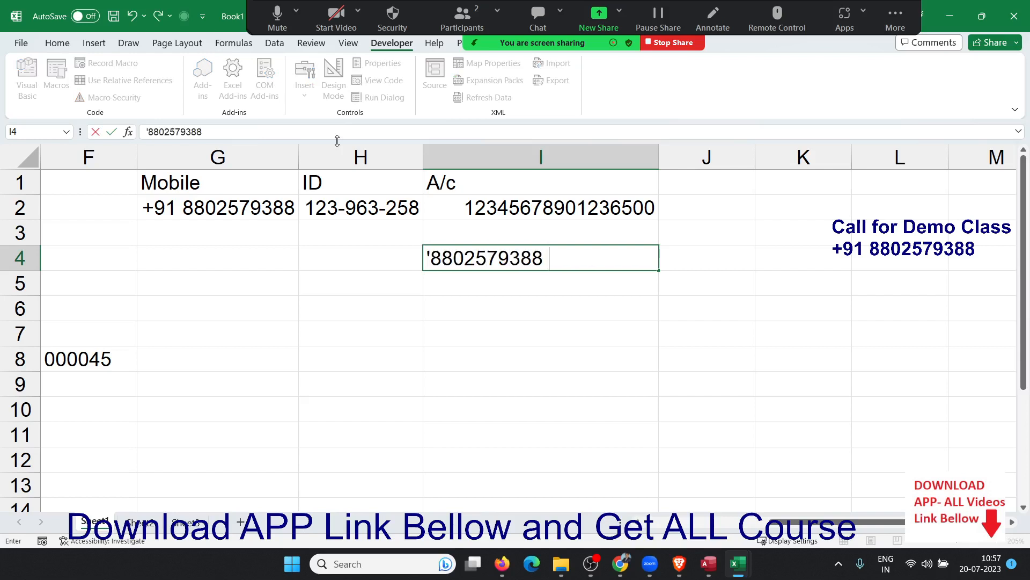
Enter the two space-separated mobile numbers in I4 as text with a leading apostrophe.
{"action": "type", "text": ","}
{"action": "type", "text": "880"}
{"action": "key", "text": "BackSpace"}
{"action": "key", "text": "BackSpace"}
{"action": "key", "text": "BackSpace"}
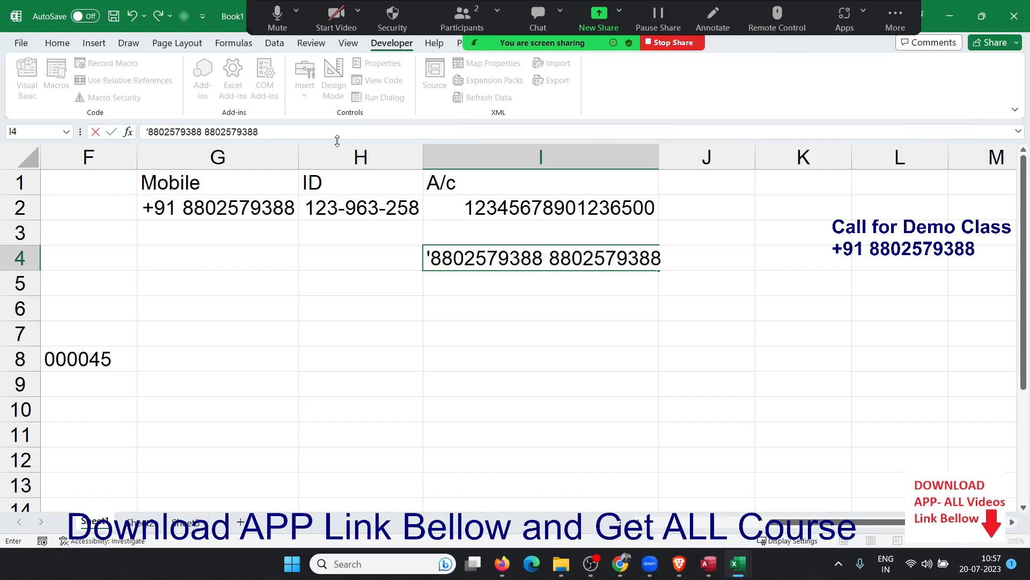
{"action": "key", "text": "Return"}
Recheck I4's stored text in the formula bar, leaving it unchanged.
{"action": "key", "text": "Up"}
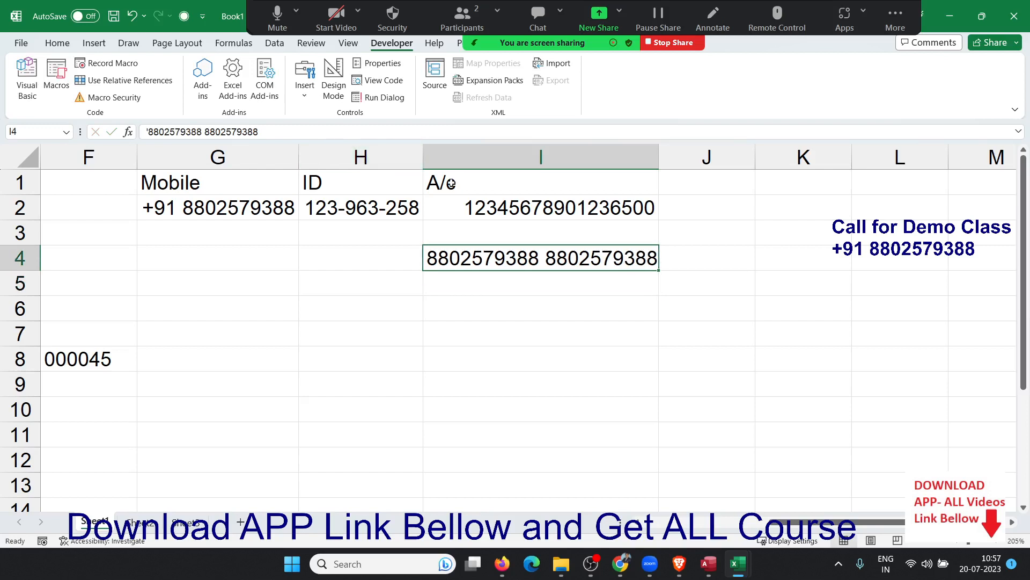
{"action": "left_click", "coordinate": [145, 134]}
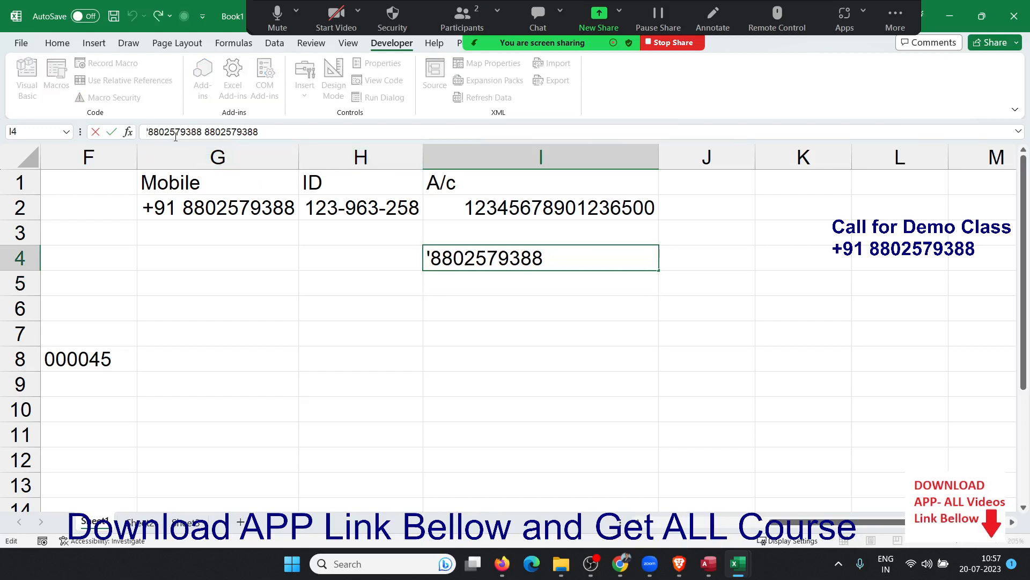
{"action": "key", "text": "Return"}
{"action": "key", "text": "Up"}
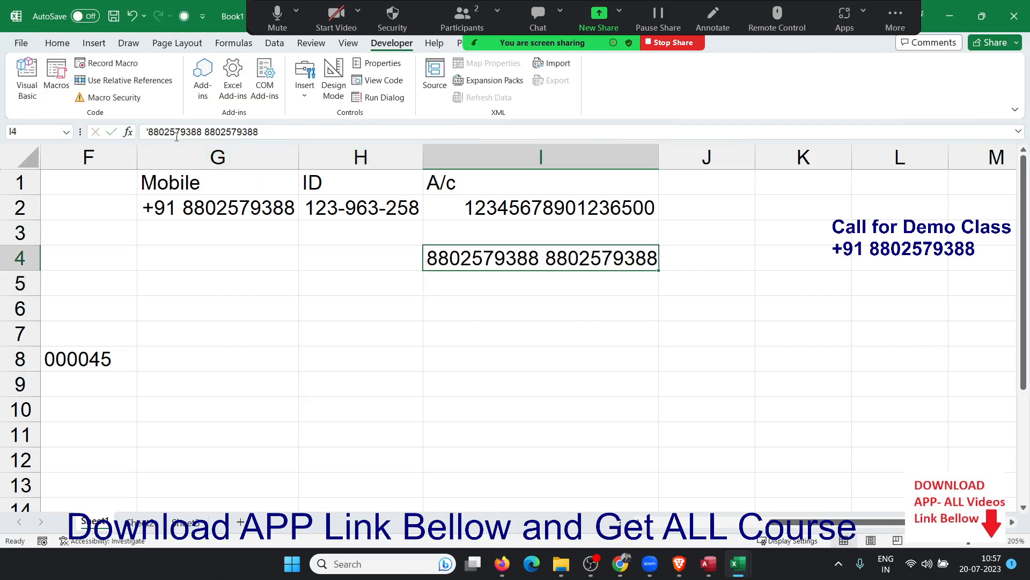
{"action": "left_click", "coordinate": [168, 137]}
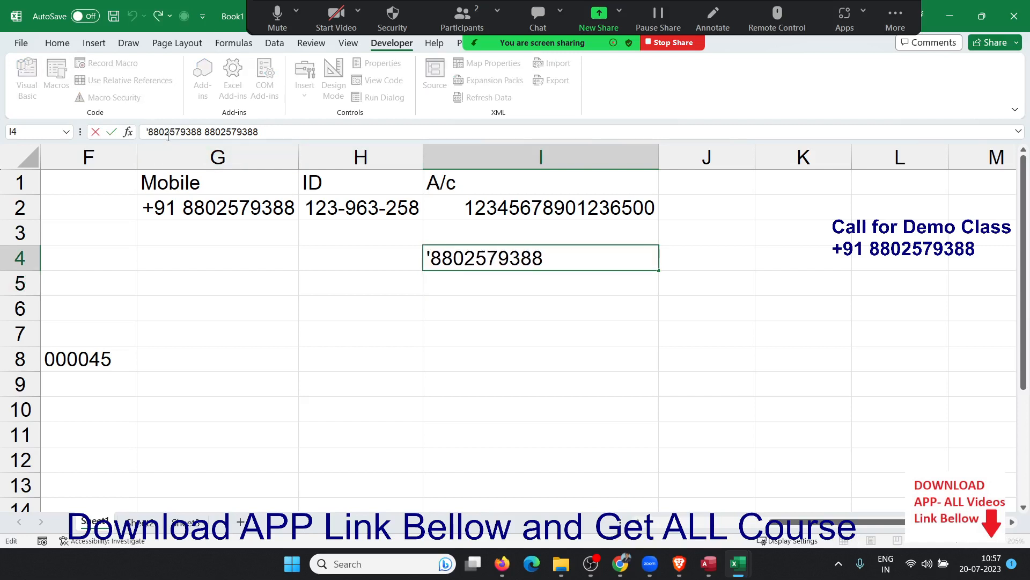
{"action": "key", "text": "Return"}
{"action": "key", "text": "Up"}
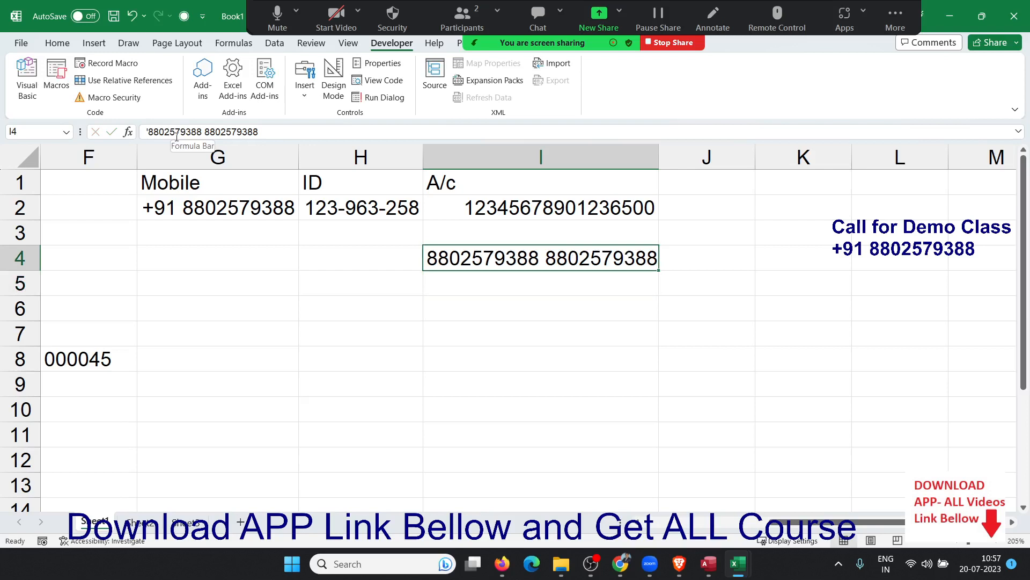
{"action": "key", "text": "Left"}
{"action": "key", "text": "Home"}
{"action": "key", "text": "Right"}
{"action": "key", "text": "Right"}
{"action": "key", "text": "Right"}
{"action": "key", "text": "Right"}
{"action": "key", "text": "Right"}
{"action": "key", "text": "Right"}
{"action": "key", "text": "Right"}
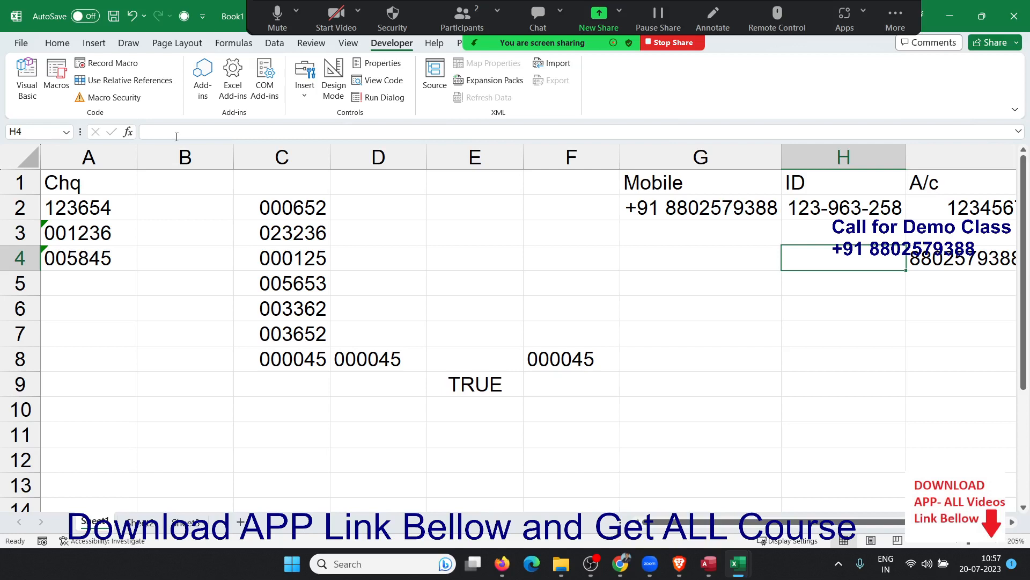
{"action": "key", "text": "Down"}
{"action": "key", "text": "Down"}
{"action": "key", "text": "Left"}
{"action": "key", "text": "Left"}
{"action": "key", "text": "Left"}
{"action": "key", "text": "Left"}
{"action": "key", "text": "Left"}
{"action": "key", "text": "Left"}
{"action": "key", "text": "Left"}
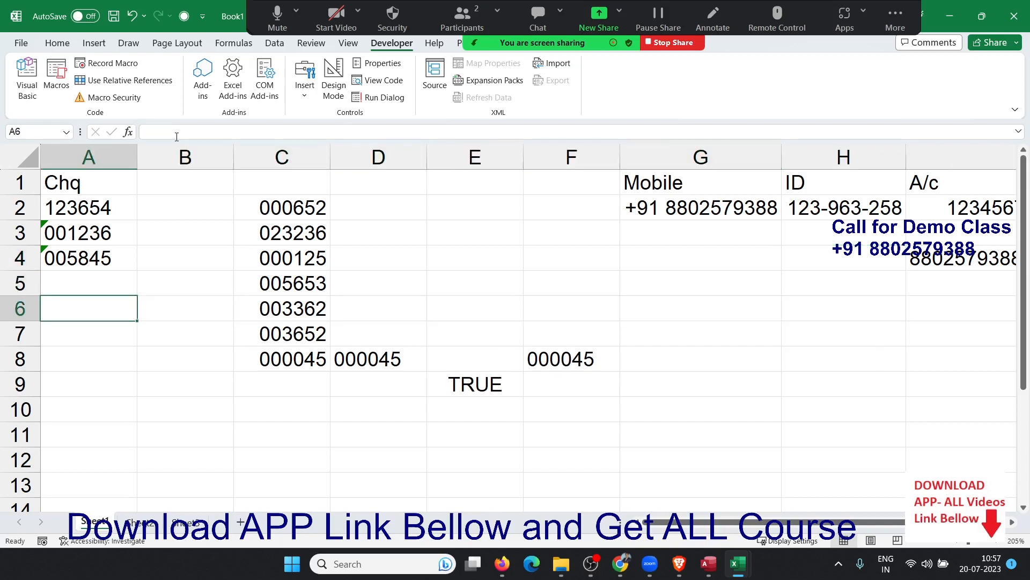
{"action": "key", "text": "Down"}
{"action": "key", "text": "Down"}
{"action": "key", "text": "Down"}
{"action": "key", "text": "Down"}
{"action": "key", "text": "Down"}
{"action": "key", "text": "Down"}
{"action": "key", "text": "Down"}
{"action": "key", "text": "Down"}
{"action": "key", "text": "Down"}
{"action": "key", "text": "Down"}
{"action": "key", "text": "Down"}
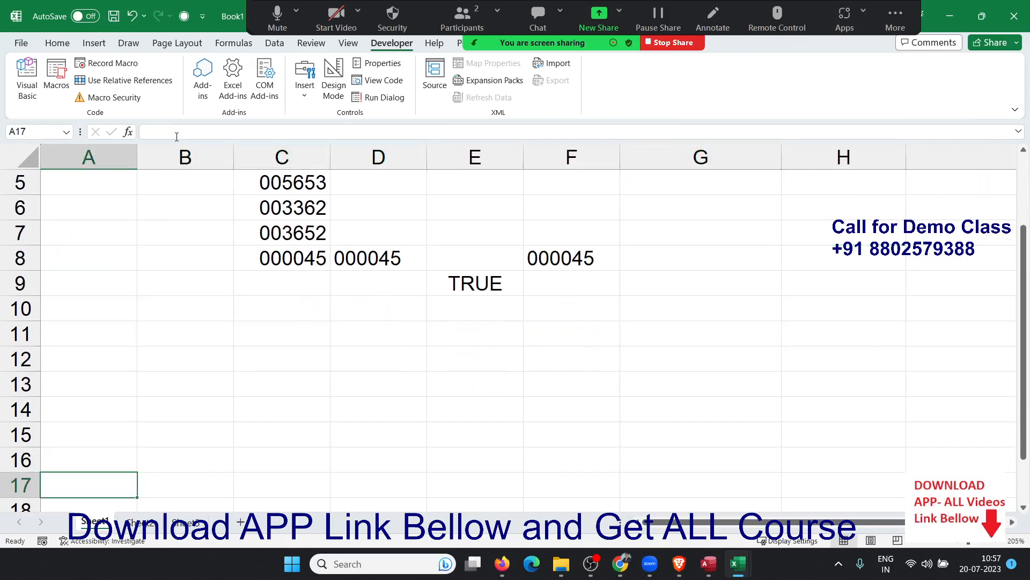
{"action": "key", "text": "Up"}
{"action": "key", "text": "Up"}
{"action": "key", "text": "Up"}
{"action": "key", "text": "Up"}
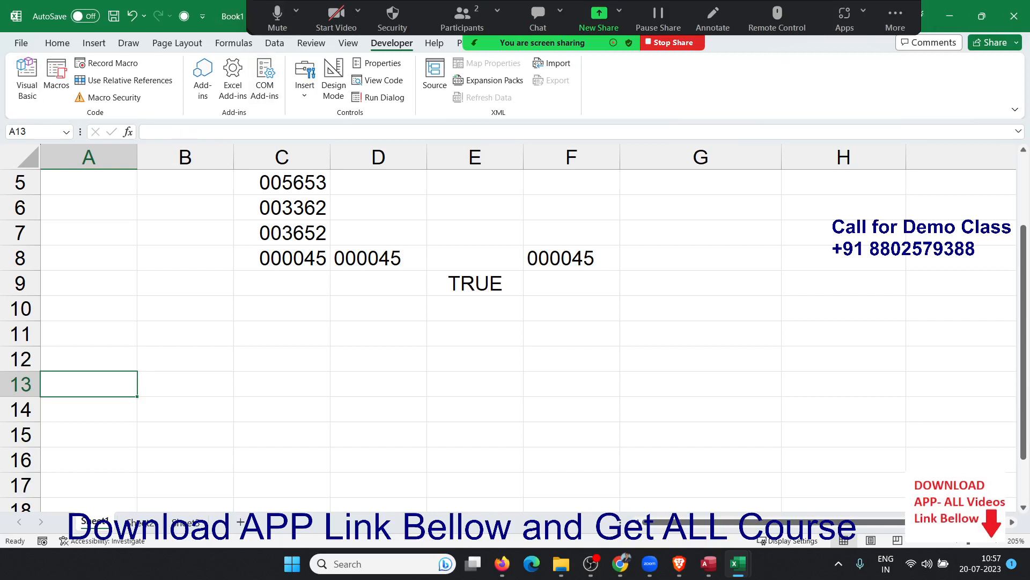
{"action": "key", "text": "alt+Tab"}
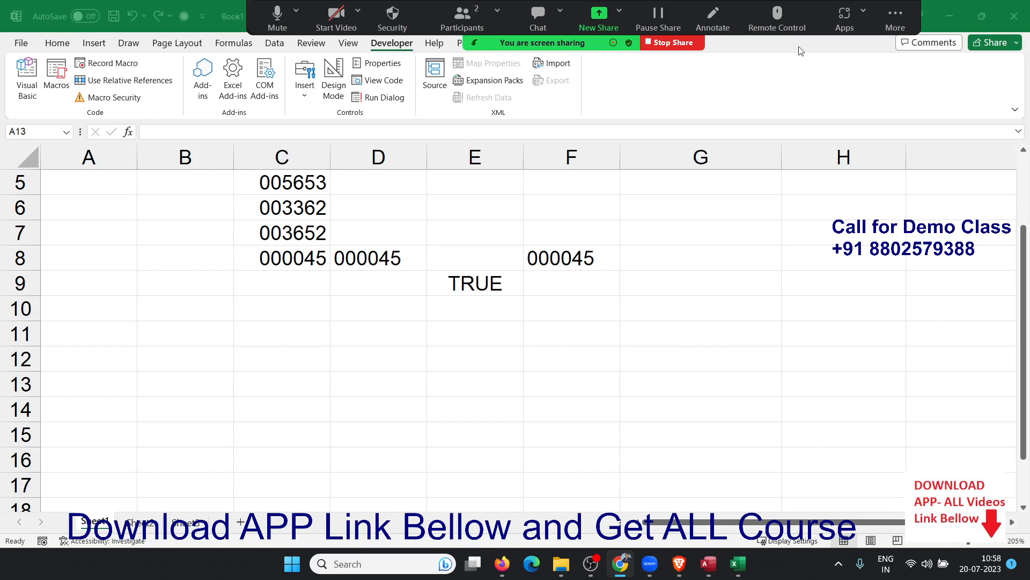
Enter the number 1500 in B11.
{"action": "left_click", "coordinate": [202, 317]}
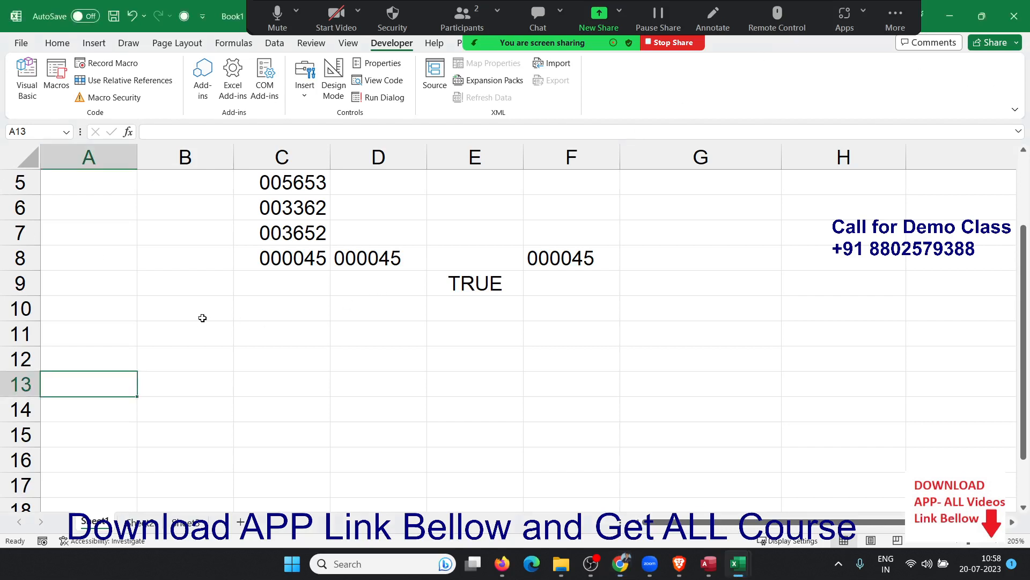
{"action": "left_click", "coordinate": [191, 327]}
{"action": "type", "text": "1500"}
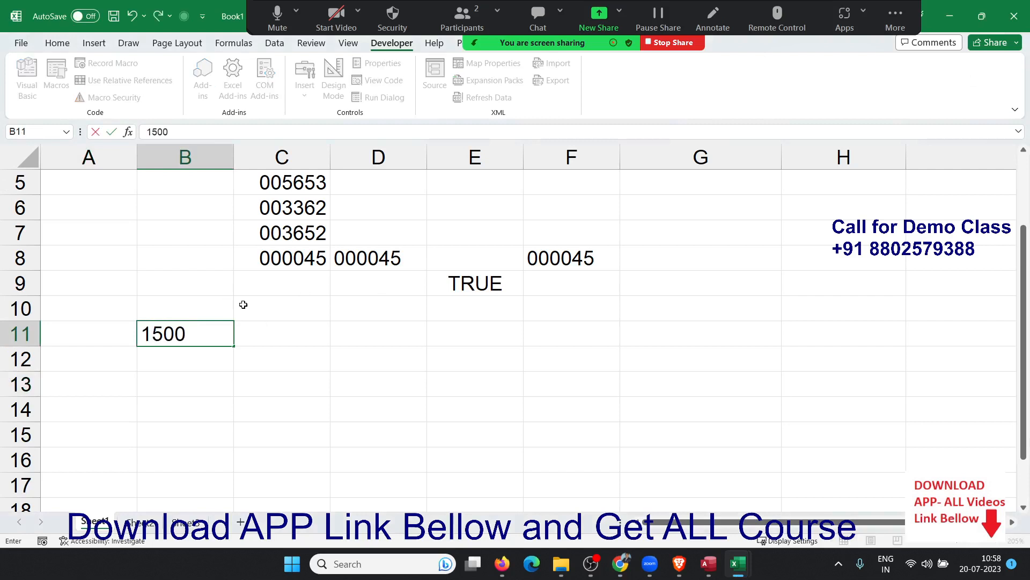
{"action": "key", "text": "Return"}
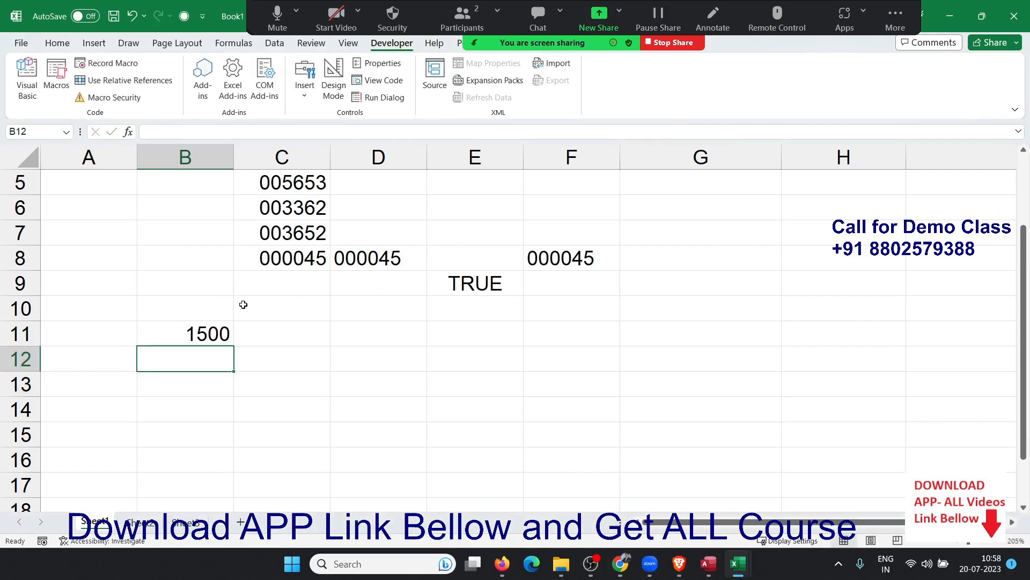
Enter the text MRP 1500 in B12 and begin the =B12+32 formula below it.
{"action": "type", "text": "MR"}
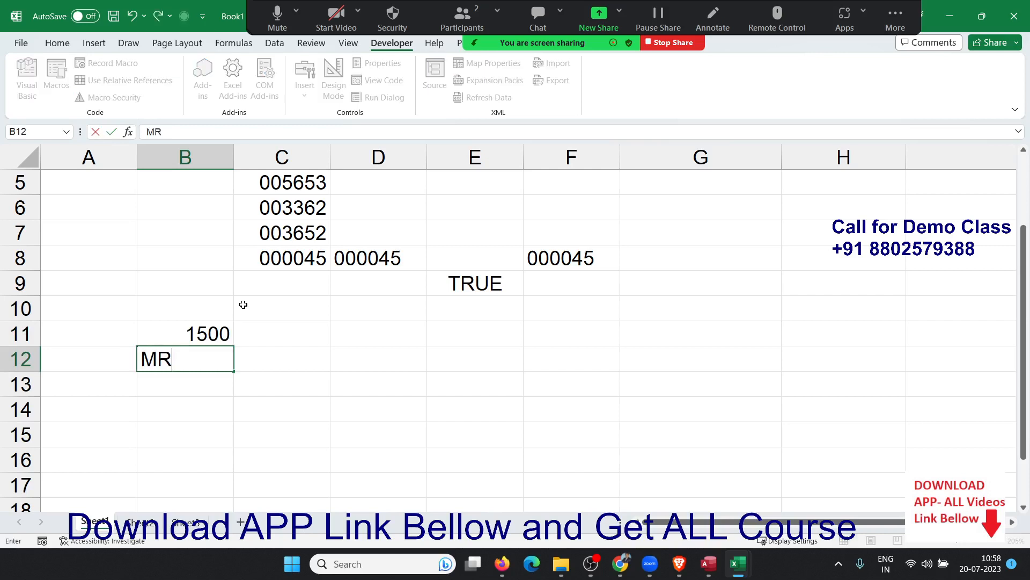
{"action": "type", "text": "P 1500"}
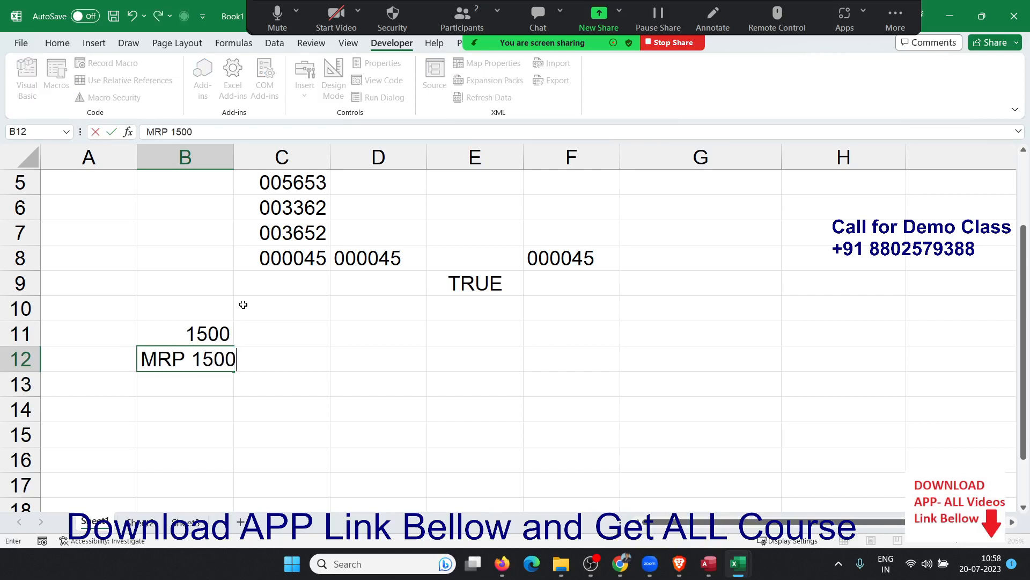
{"action": "key", "text": "Return"}
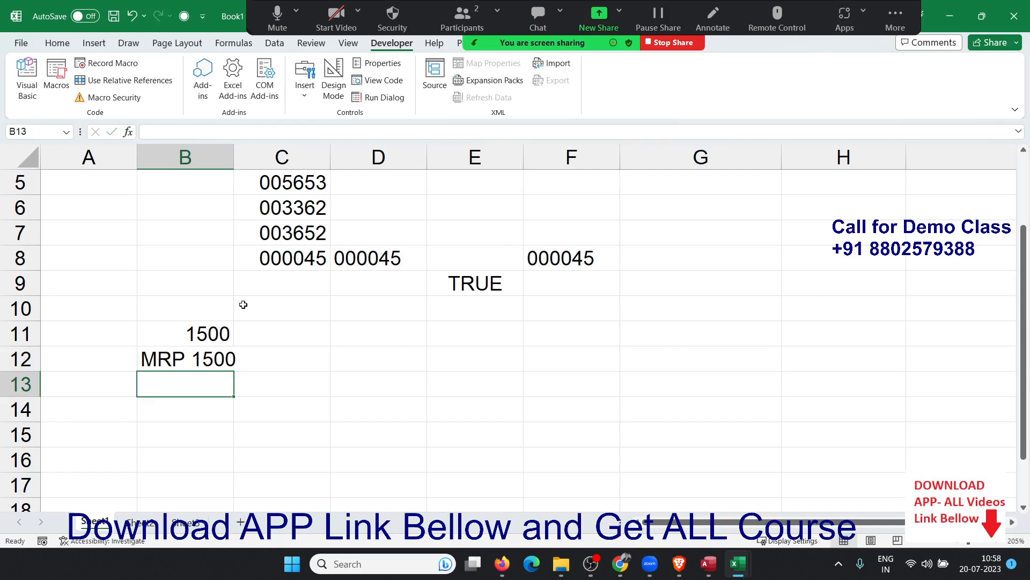
{"action": "type", "text": "=B12+"}
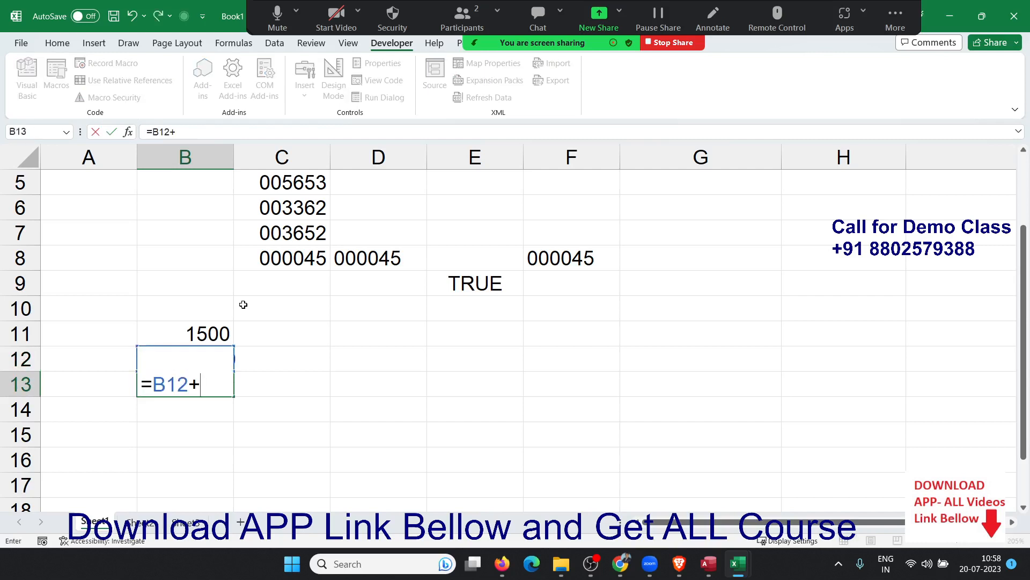
{"action": "type", "text": "32"}
Commit =B12+32 in B13 to show #VALUE!, then clear B13 and B12.
{"action": "key", "text": "Return"}
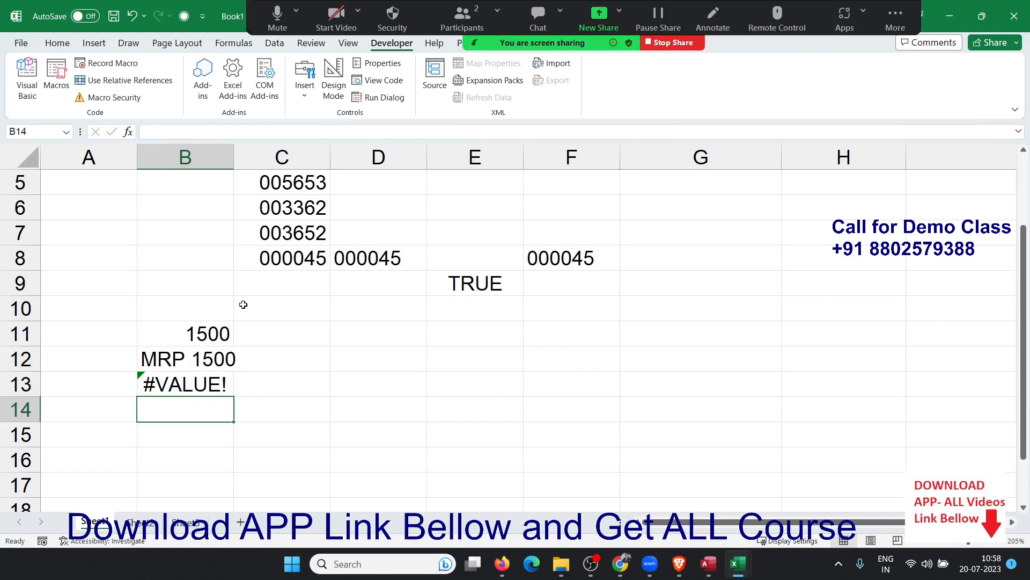
{"action": "key", "text": "Up"}
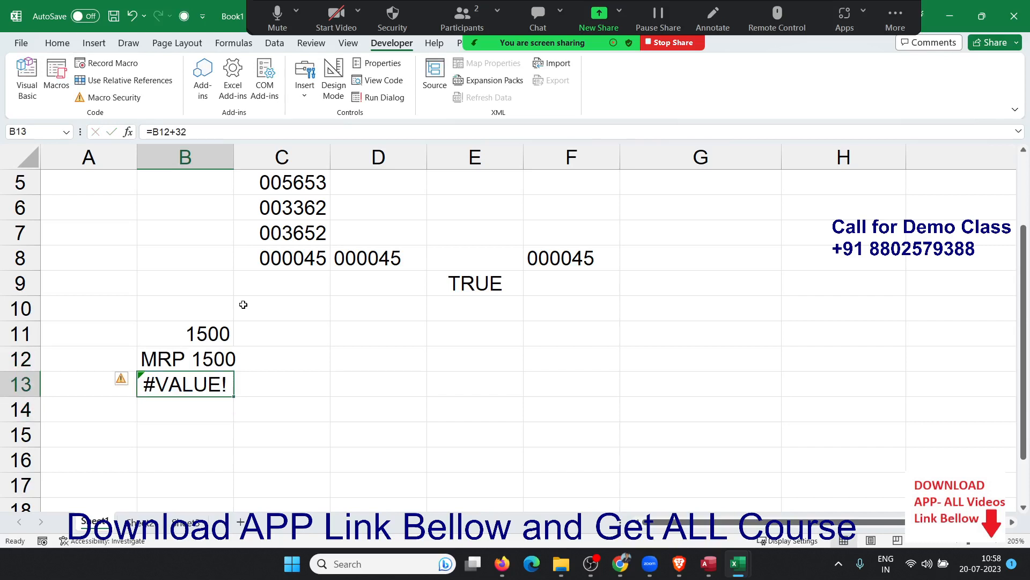
{"action": "key", "text": "Delete"}
{"action": "key", "text": "Up"}
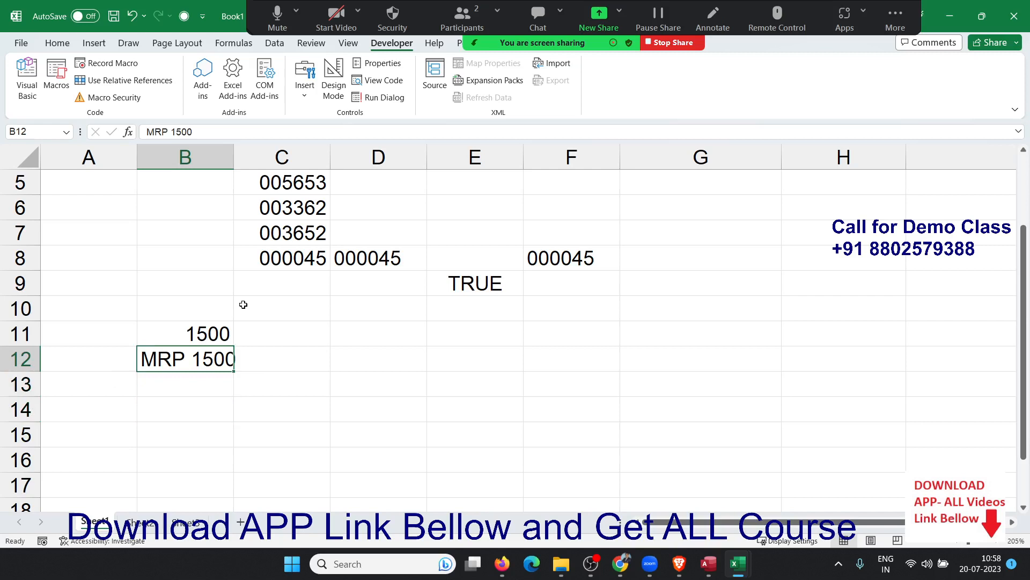
{"action": "key", "text": "Delete"}
{"action": "key", "text": "Up"}
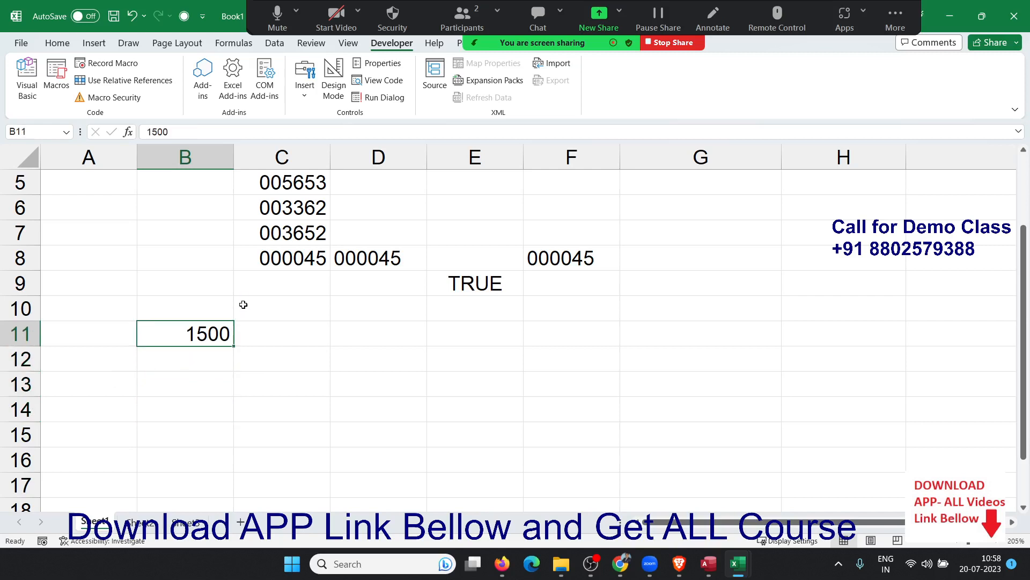
Replace General with the custom format "MRP" for B11 in Format Cells.
{"action": "left_click", "coordinate": [53, 44]}
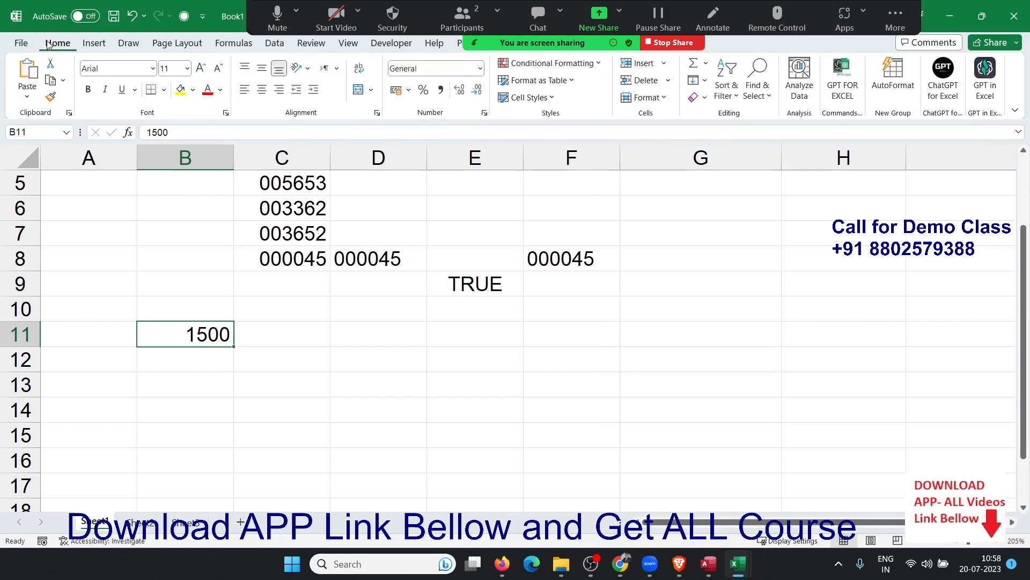
{"action": "left_click", "coordinate": [485, 112]}
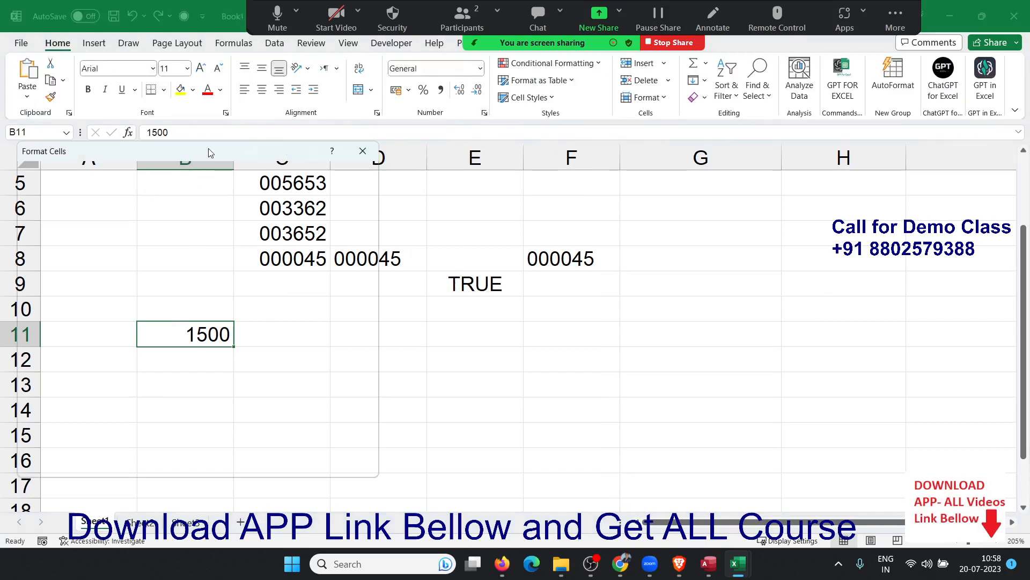
{"action": "left_click_drag", "start_coordinate": [208, 148], "coordinate": [659, 199]}
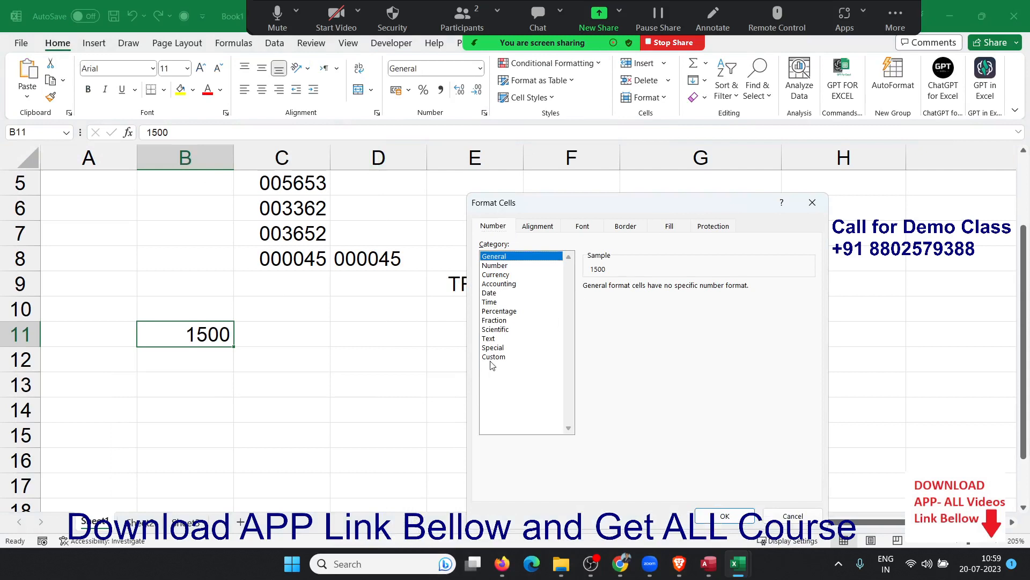
{"action": "left_click", "coordinate": [493, 357]}
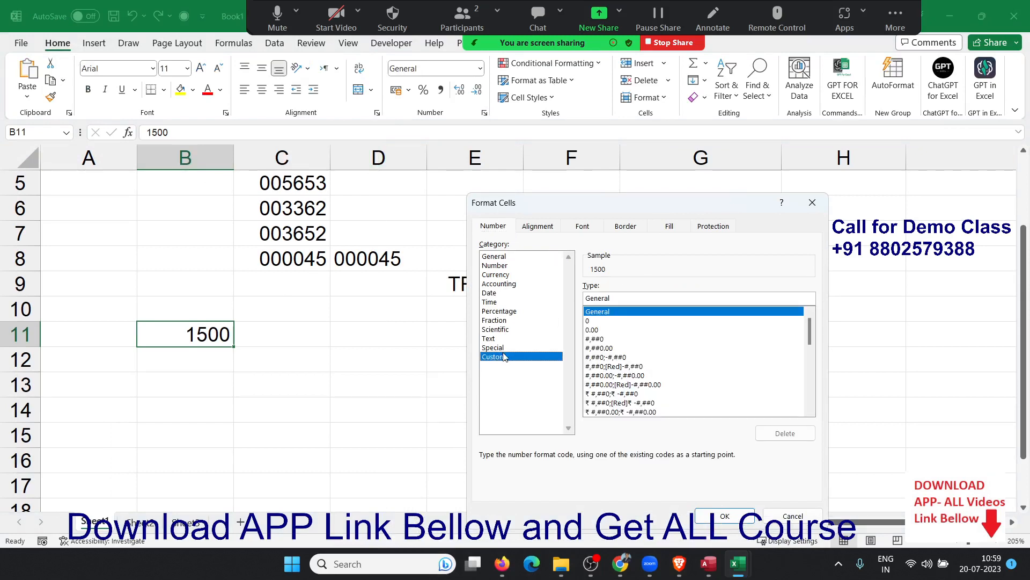
{"action": "double_click", "coordinate": [616, 296]}
{"action": "type", "text": "\""}
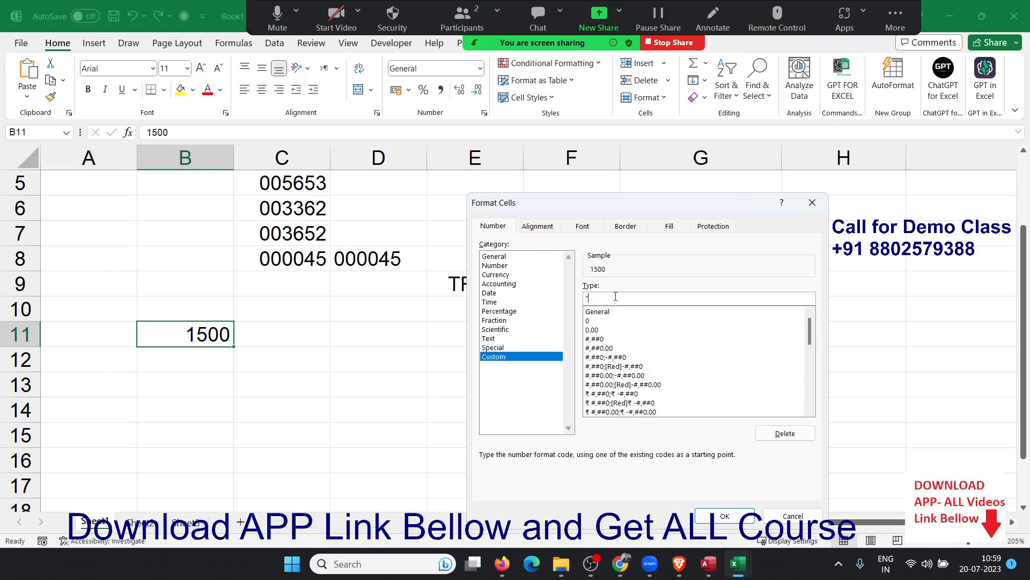
{"action": "type", "text": "MRP\""}
{"action": "key", "text": "Return"}
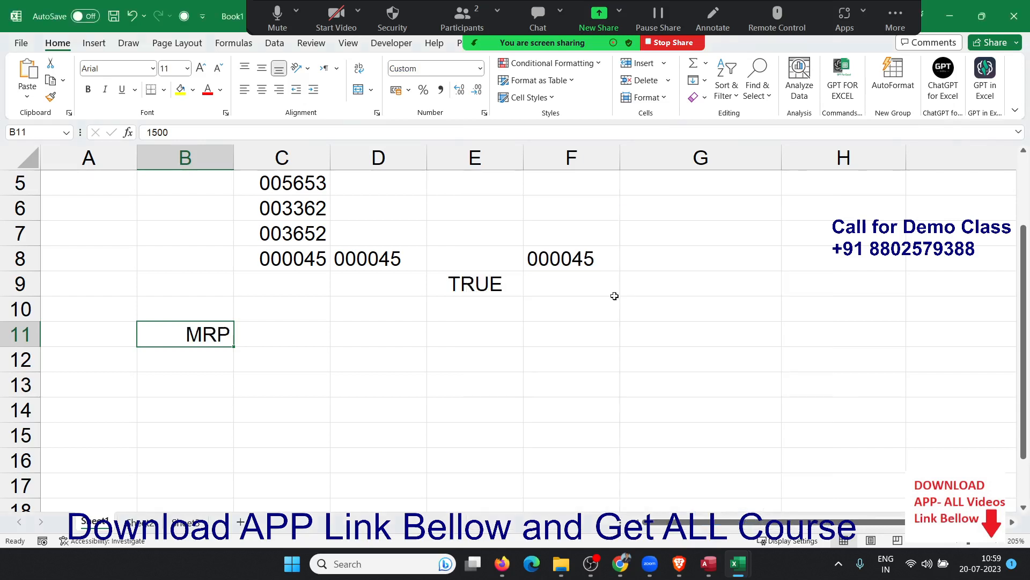
Edit B11's custom format code to "MRP" 0 so it shows MRP 1500.
{"action": "scroll", "coordinate": [614, 295], "scroll_direction": "up", "scroll_amount": 2}
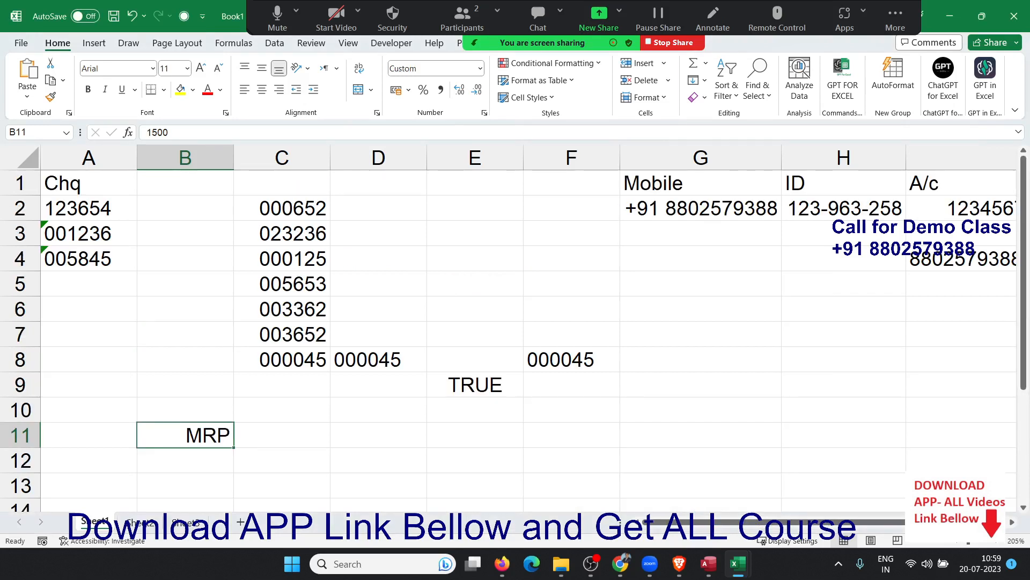
{"action": "key", "text": "alt+Tab"}
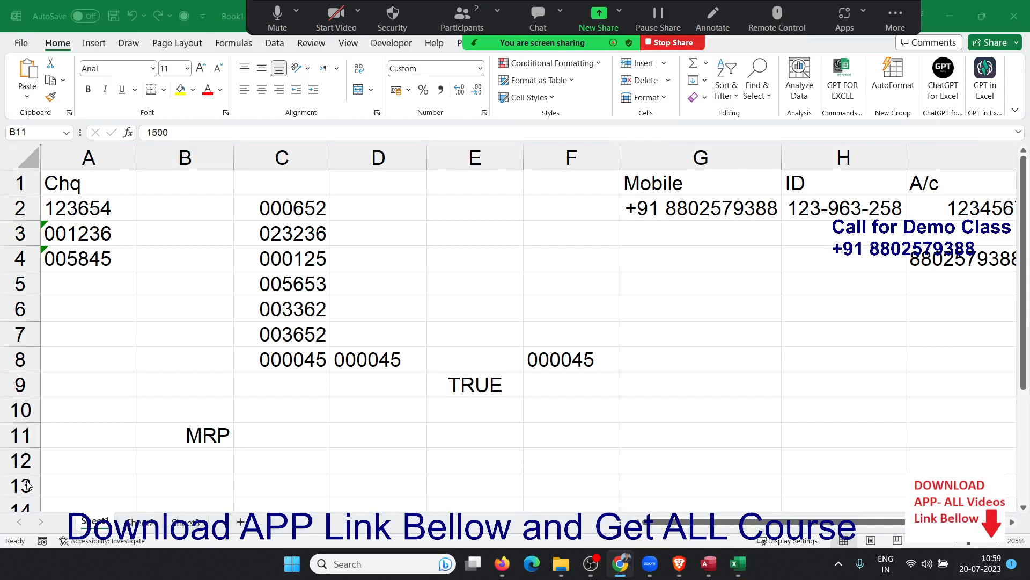
{"action": "left_click", "coordinate": [200, 436]}
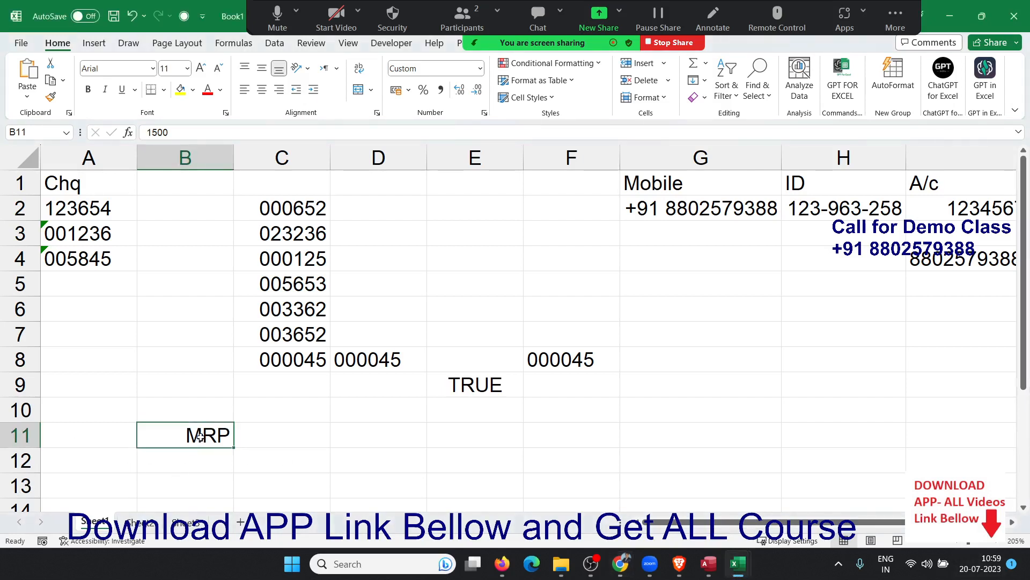
{"action": "left_click", "coordinate": [484, 113]}
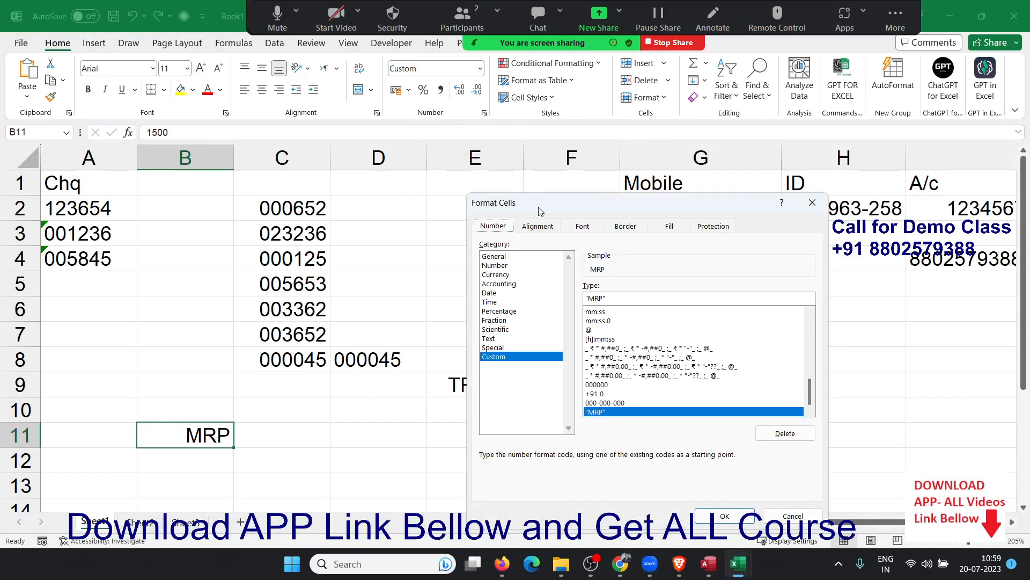
{"action": "left_click", "coordinate": [637, 299]}
{"action": "double_click", "coordinate": [637, 299]}
{"action": "key", "text": "Right"}
{"action": "key", "text": "Right"}
{"action": "key", "text": "Right"}
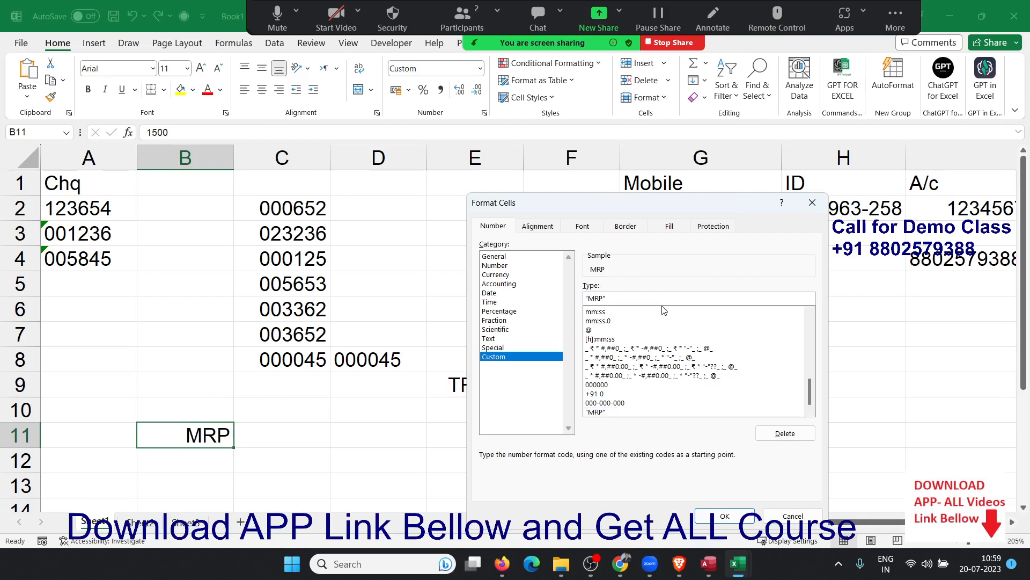
{"action": "type", "text": "0"}
{"action": "key", "text": "Return"}
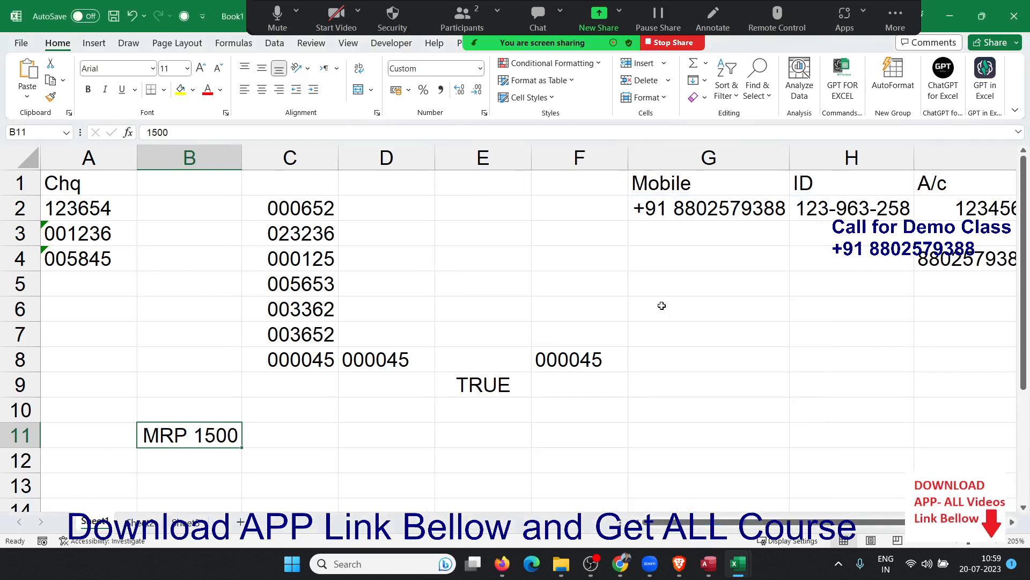
Review B11's "MRP" 0 format code and close without changes.
{"action": "left_click", "coordinate": [485, 112]}
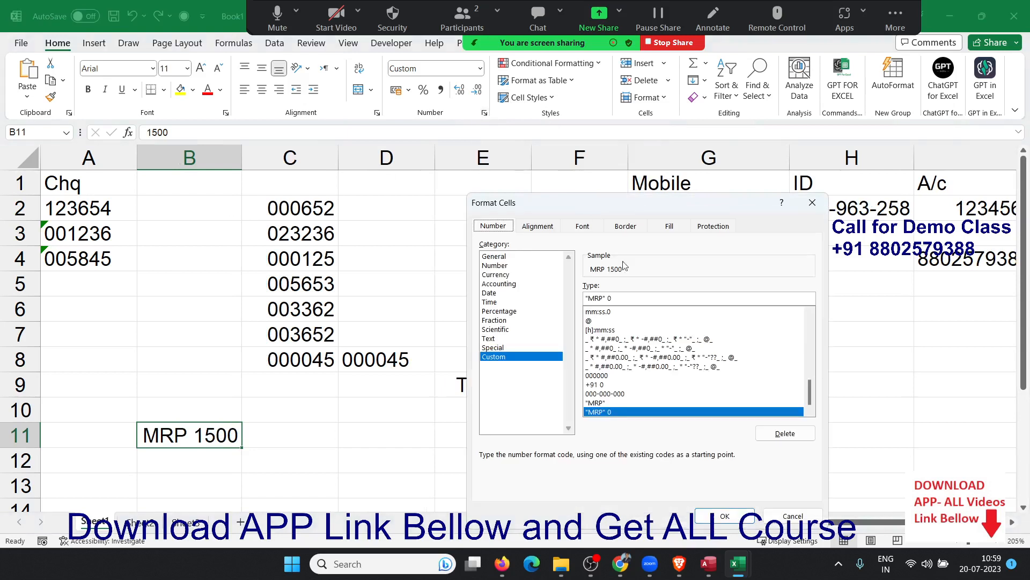
{"action": "double_click", "coordinate": [621, 297]}
{"action": "key", "text": "Return"}
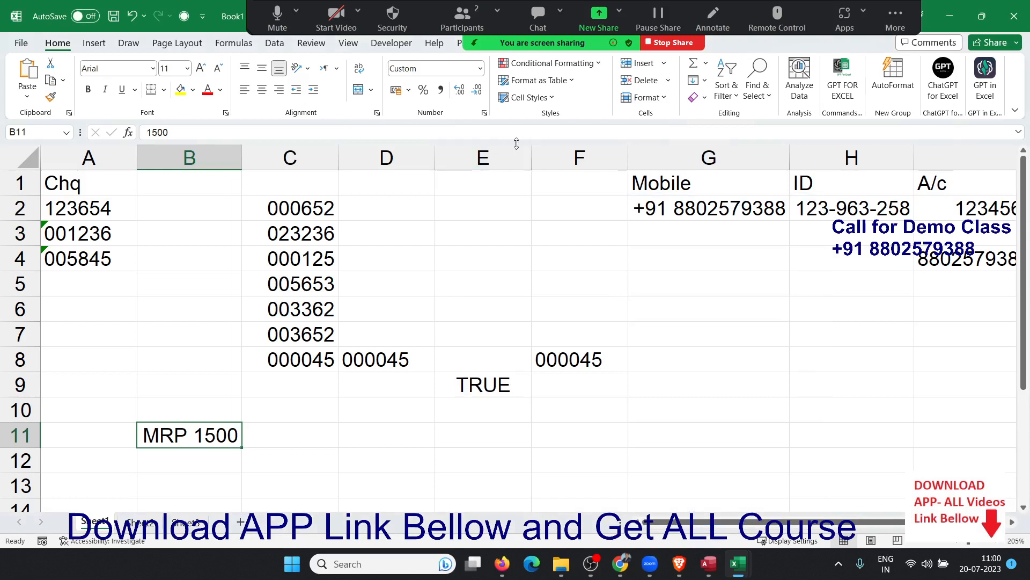
Change B11's format to "MRP" 00 and enter 5 to test zero padding.
{"action": "left_click", "coordinate": [484, 113]}
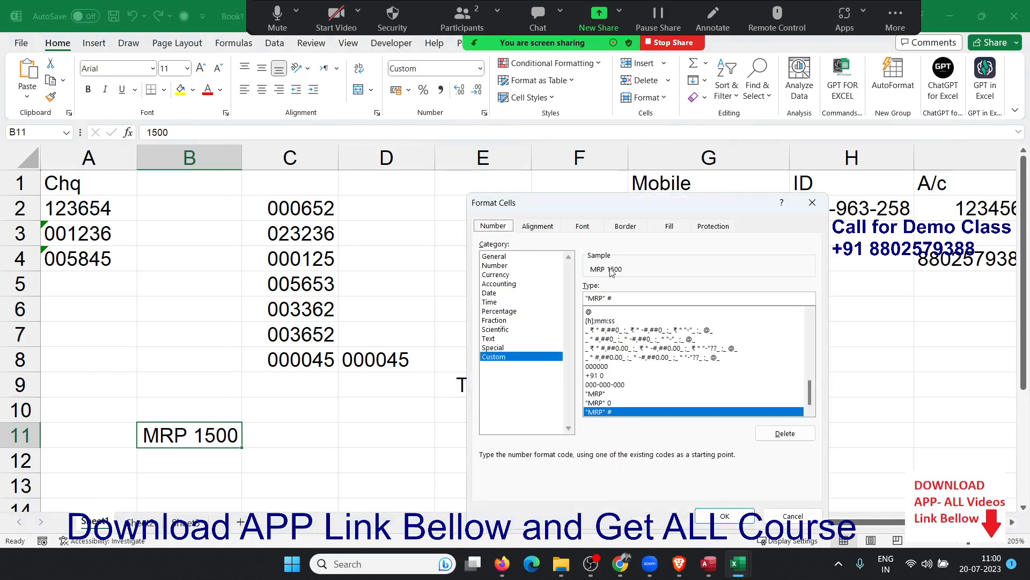
{"action": "double_click", "coordinate": [624, 303]}
{"action": "type", "text": "00"}
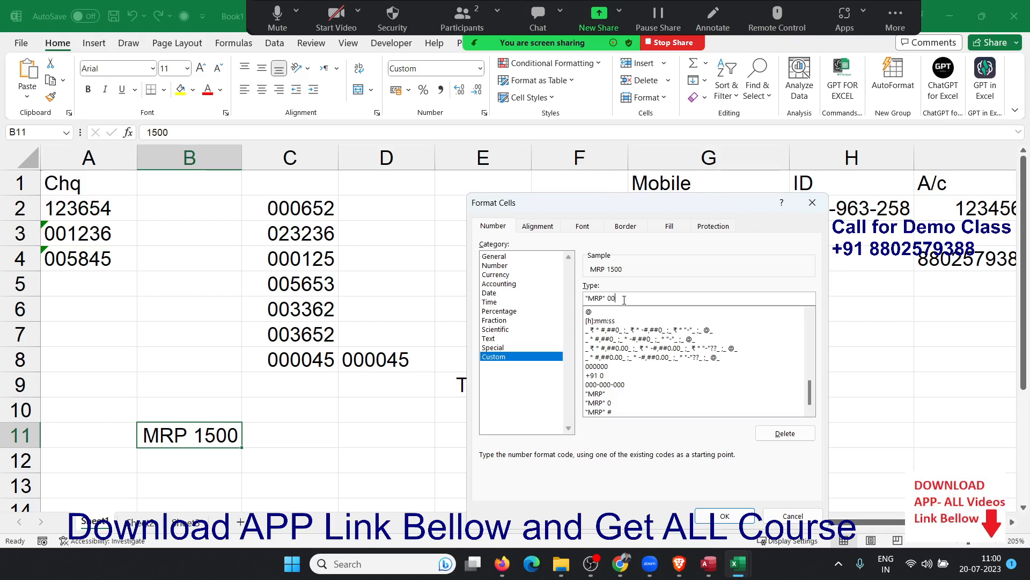
{"action": "key", "text": "Return"}
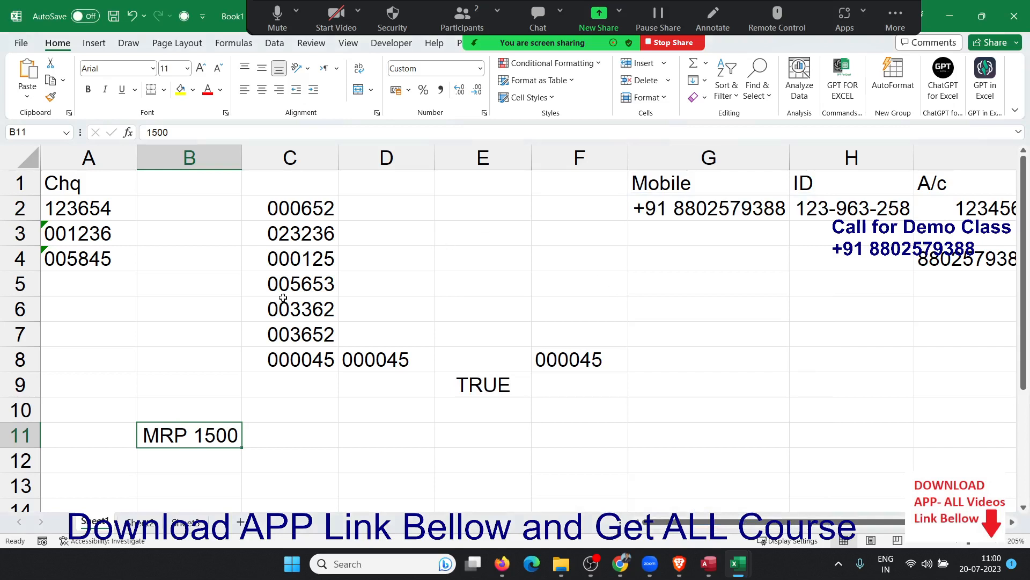
{"action": "type", "text": "5"}
{"action": "key", "text": "Return"}
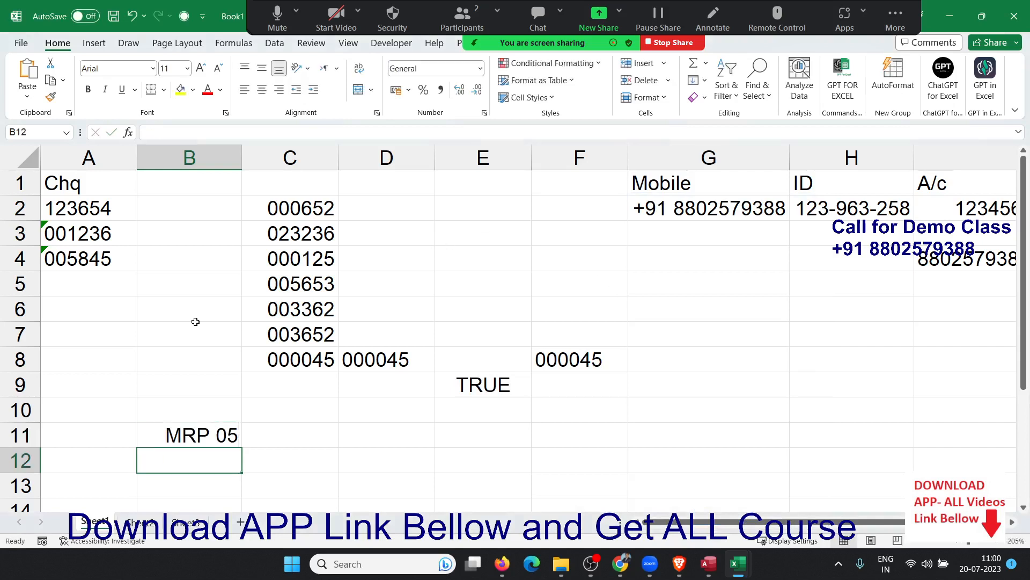
{"action": "key", "text": "Up"}
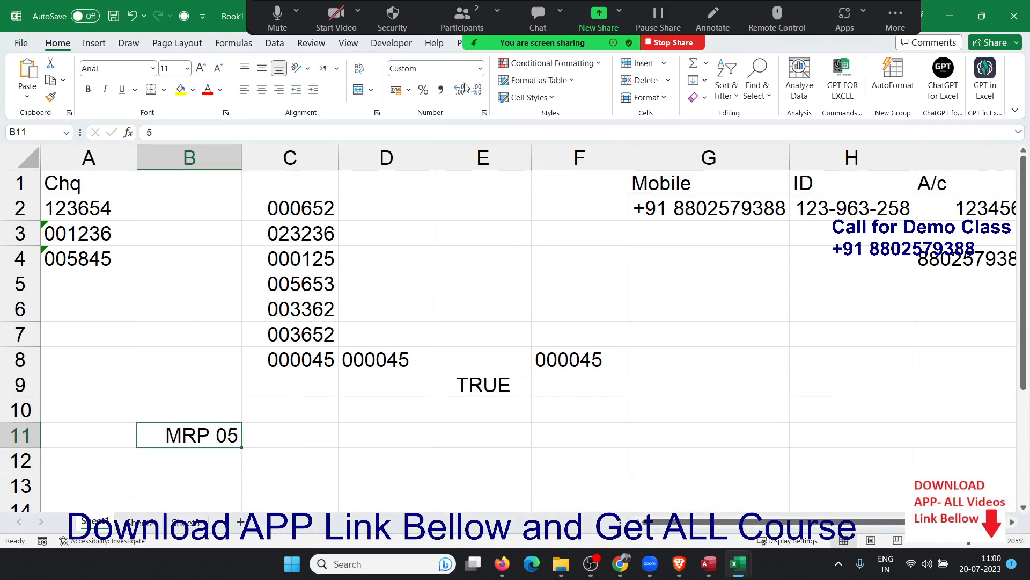
Change B11's format code to "MRP" ## so it displays MRP 5.
{"action": "left_click", "coordinate": [486, 116]}
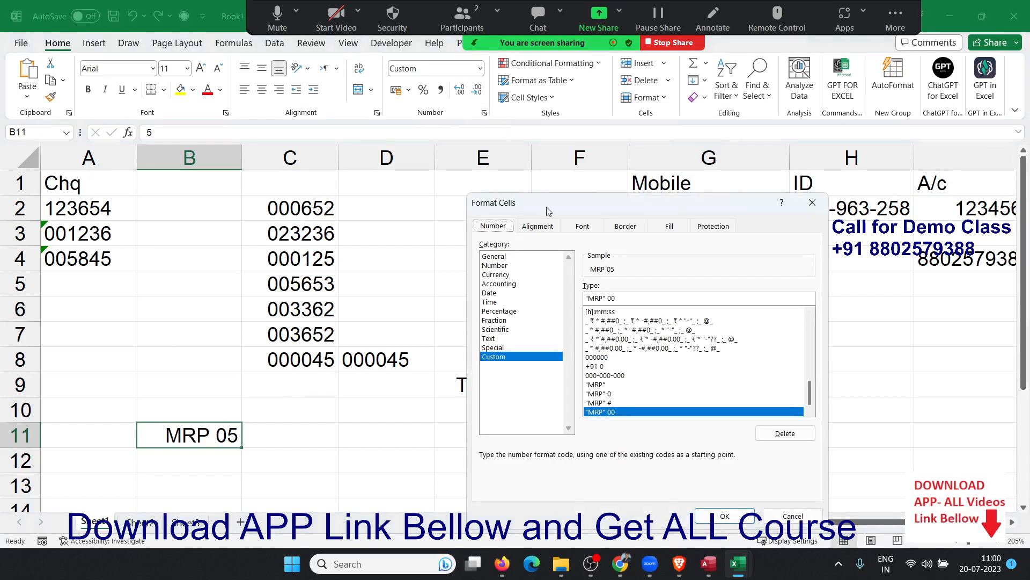
{"action": "double_click", "coordinate": [625, 298]}
{"action": "type", "text": "##"}
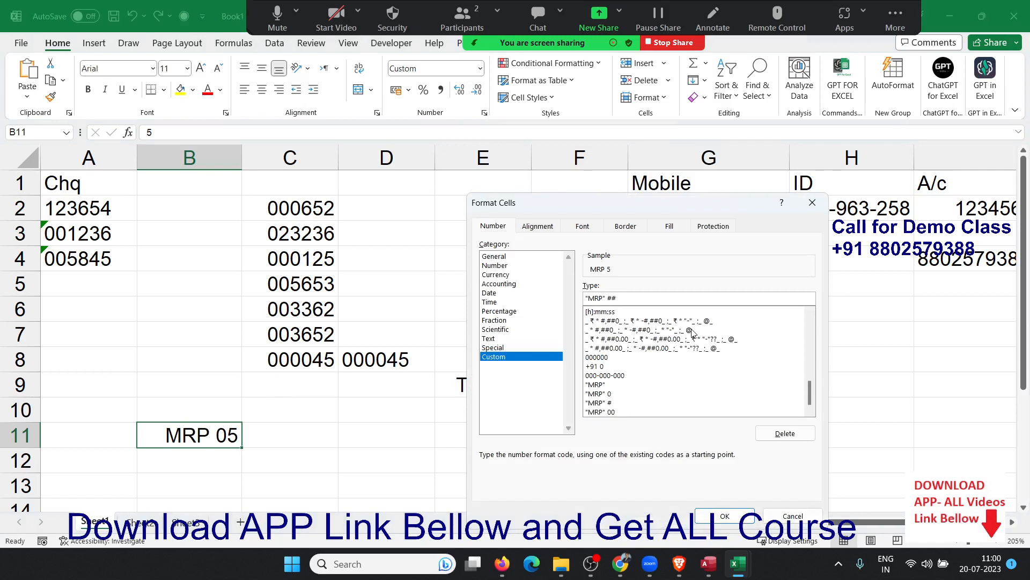
{"action": "left_click", "coordinate": [734, 519]}
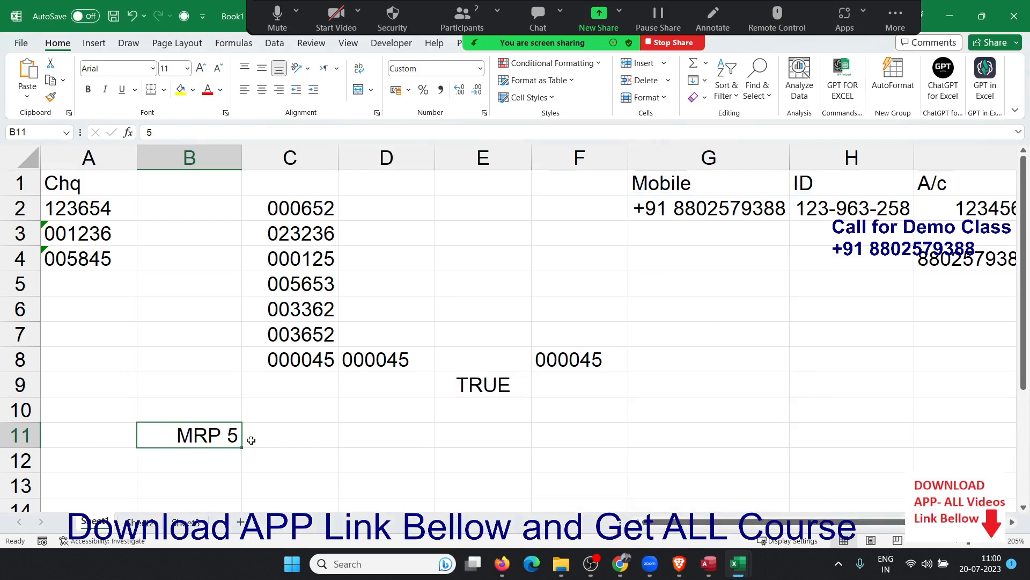
Confirm B11 displays MRP 5 while storing 5, then go to Sheet2.
{"action": "left_click", "coordinate": [284, 441]}
{"action": "left_click", "coordinate": [222, 441]}
{"action": "left_click", "coordinate": [335, 466]}
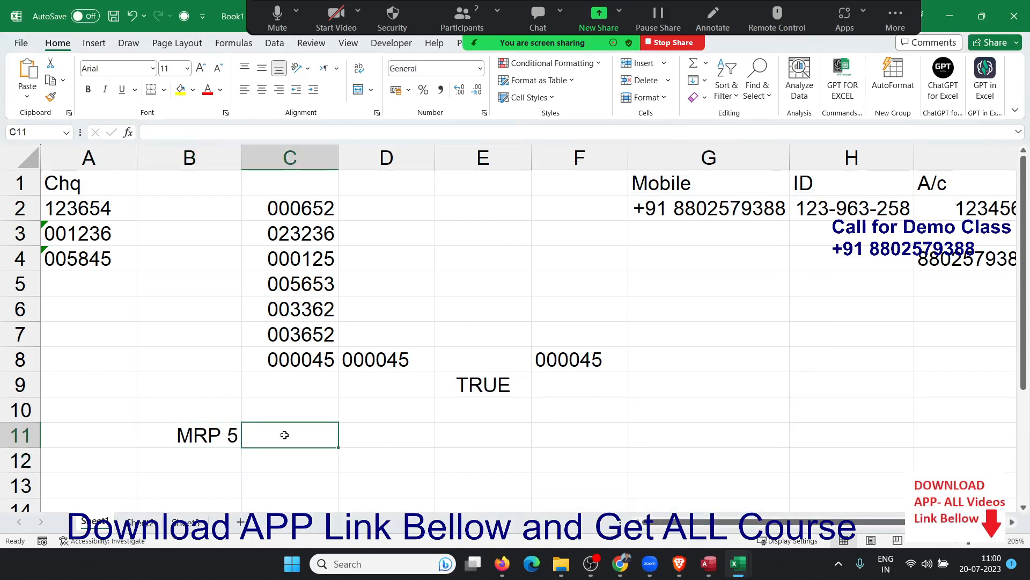
{"action": "left_click", "coordinate": [218, 437]}
{"action": "scroll", "coordinate": [217, 437], "scroll_direction": "down", "scroll_amount": 2}
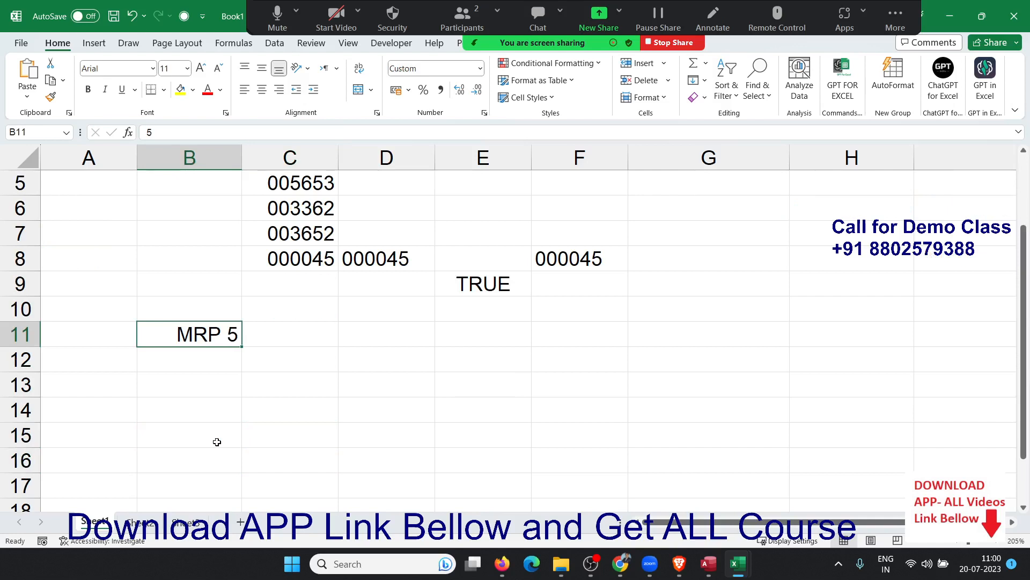
{"action": "scroll", "coordinate": [212, 430], "scroll_direction": "up", "scroll_amount": 2}
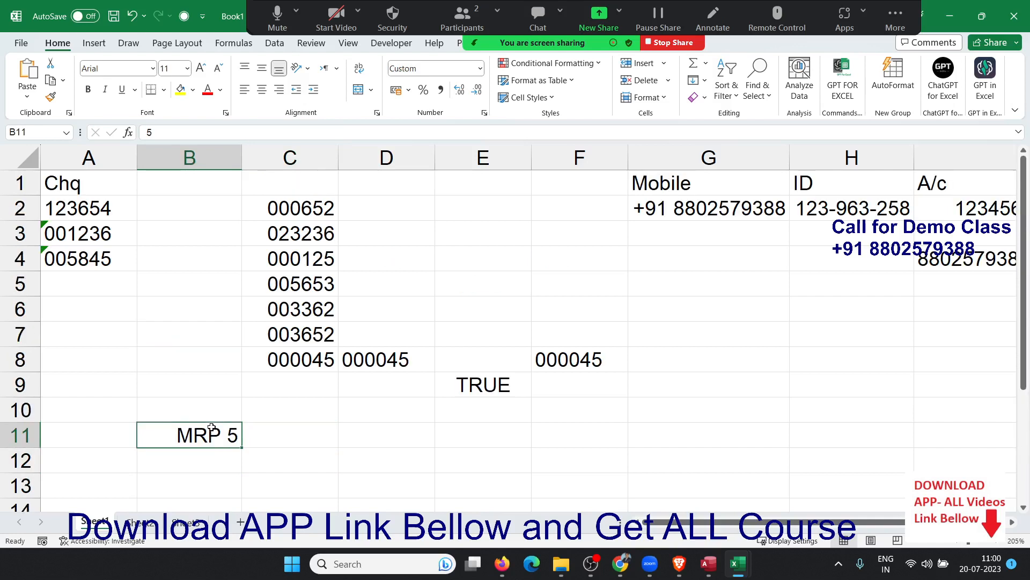
{"action": "scroll", "coordinate": [212, 432], "scroll_direction": "down", "scroll_amount": 2}
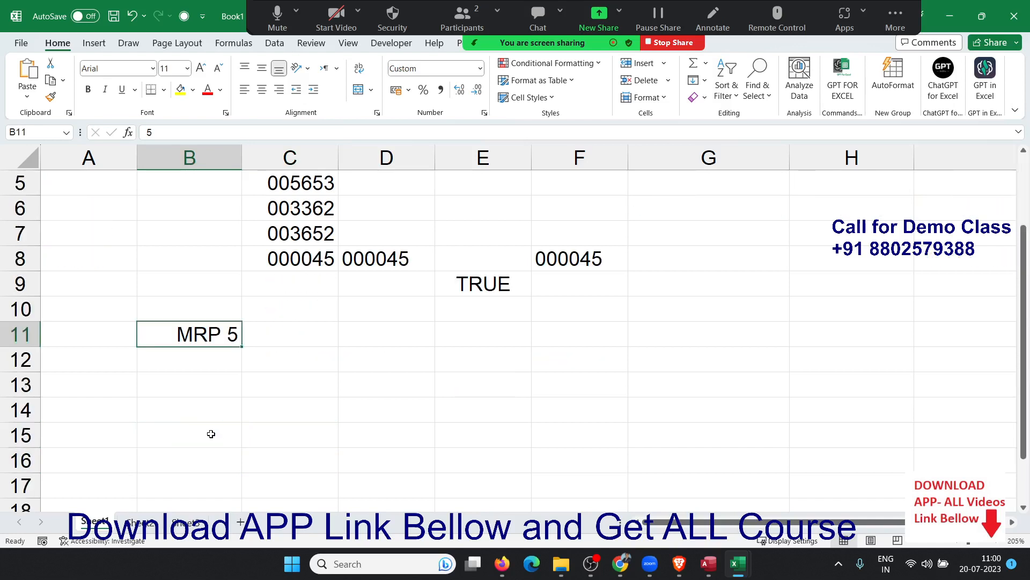
{"action": "left_click", "coordinate": [154, 520]}
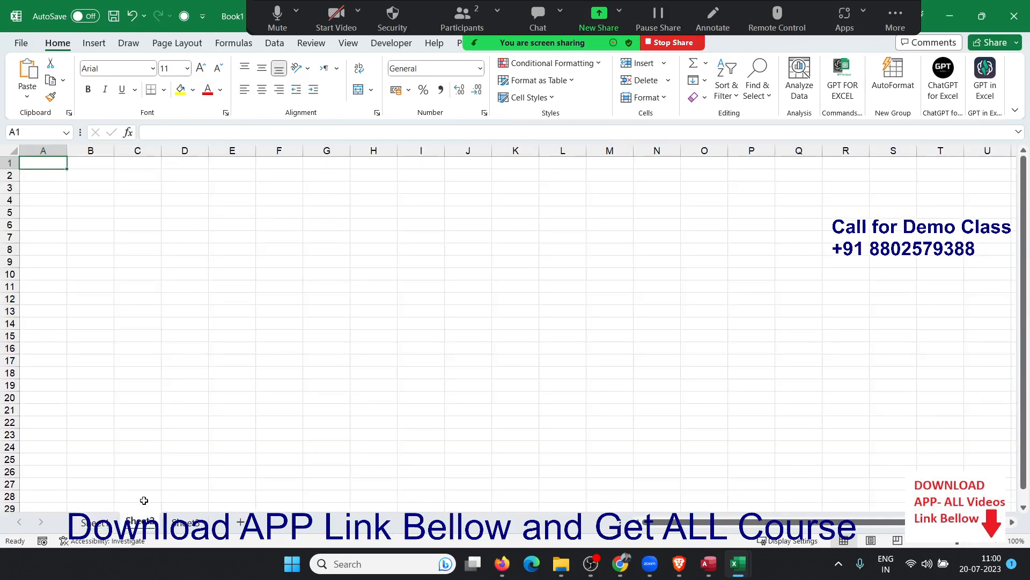
Add a Name heading in A1 and the first student's name, autofilling names to row 13.
{"action": "type", "text": "Name"}
{"action": "key", "text": "Return"}
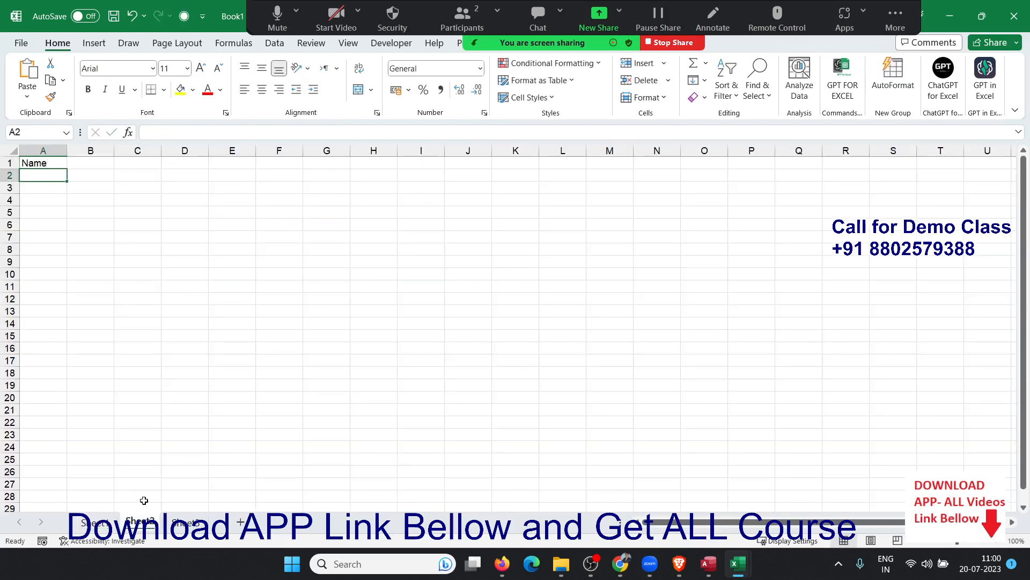
{"action": "type", "text": "Puja"}
{"action": "key", "text": "Return"}
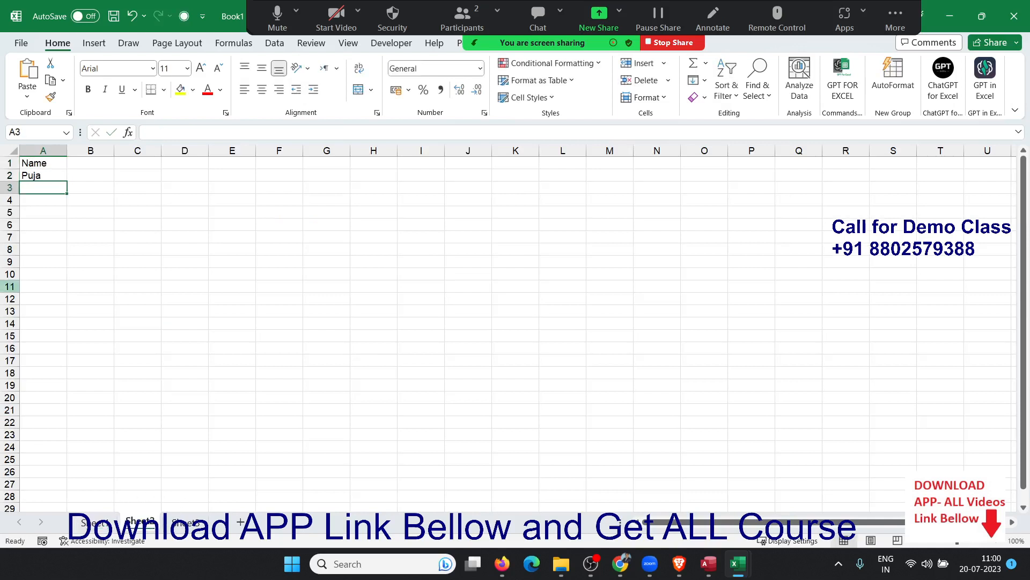
{"action": "left_click", "coordinate": [53, 176]}
{"action": "left_click_drag", "start_coordinate": [66, 182], "coordinate": [66, 316]}
Enter 01-01 in B1 and fill dates across row 1 through 31-Jan.
{"action": "left_click", "coordinate": [96, 165]}
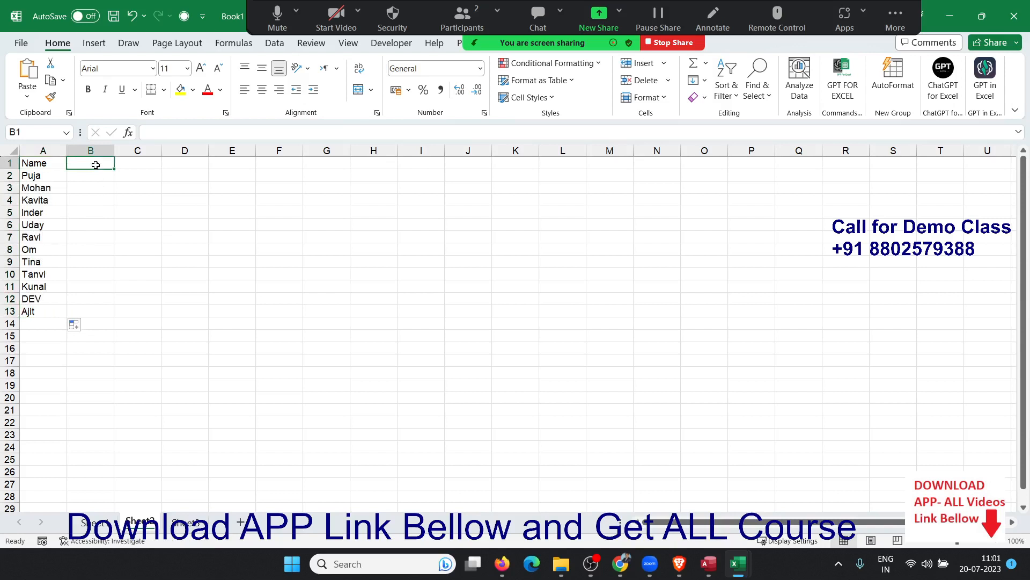
{"action": "type", "text": "01-01"}
{"action": "key", "text": "ctrl+Return"}
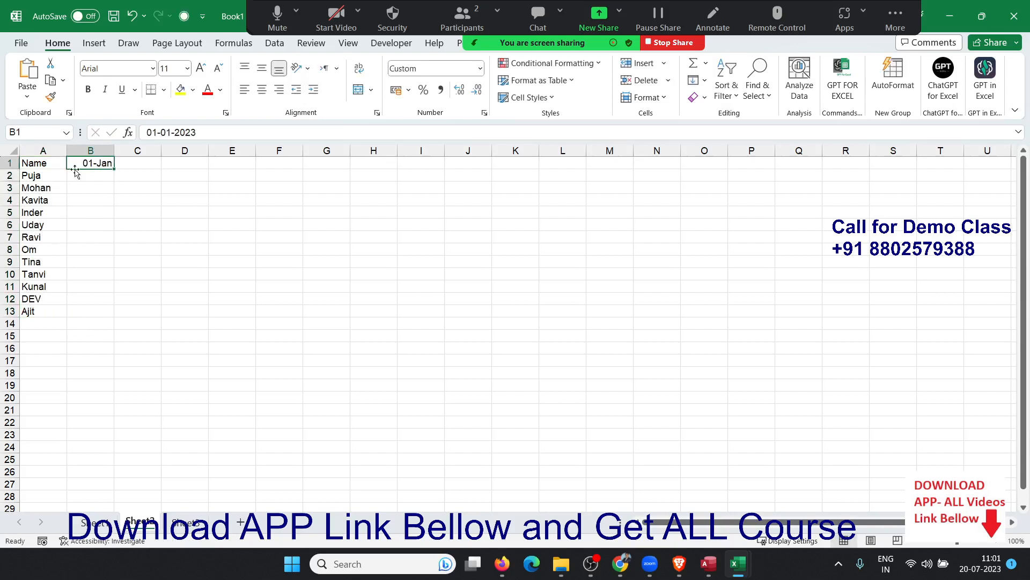
{"action": "left_click_drag", "start_coordinate": [113, 169], "coordinate": [1028, 172]}
{"action": "key", "text": "ctrl+Right"}
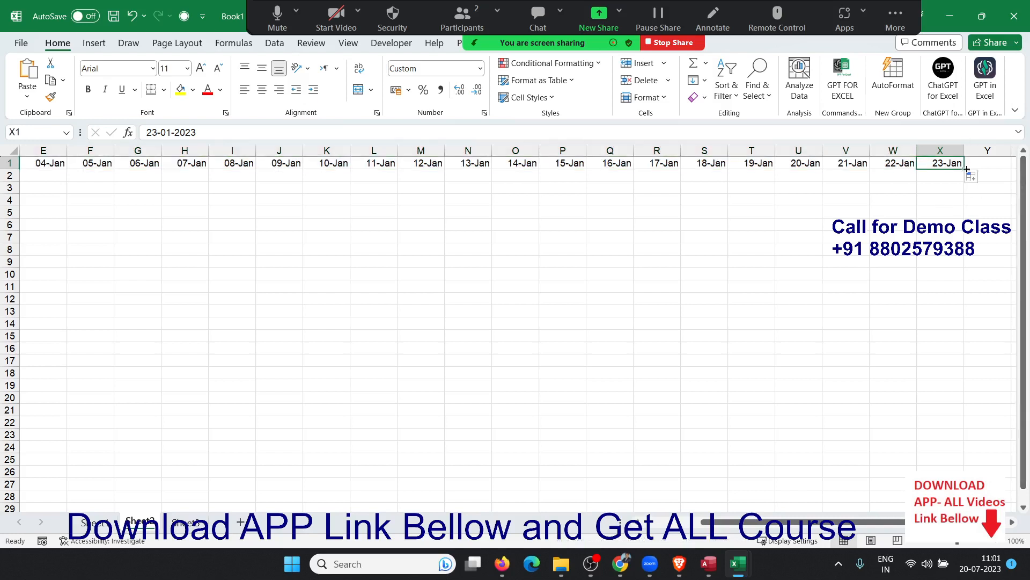
{"action": "left_click_drag", "start_coordinate": [967, 168], "coordinate": [1026, 172]}
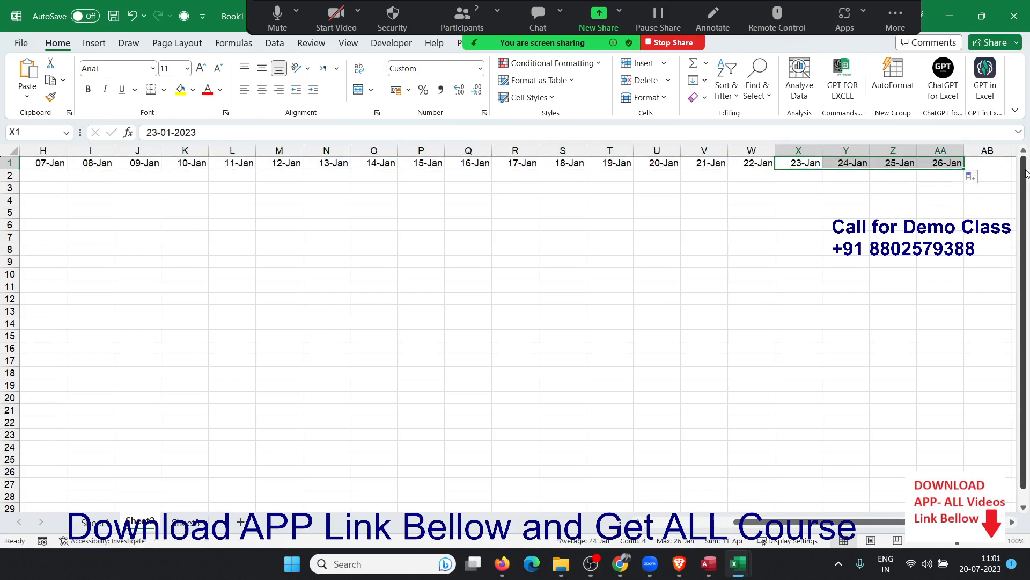
{"action": "left_click", "coordinate": [945, 165]}
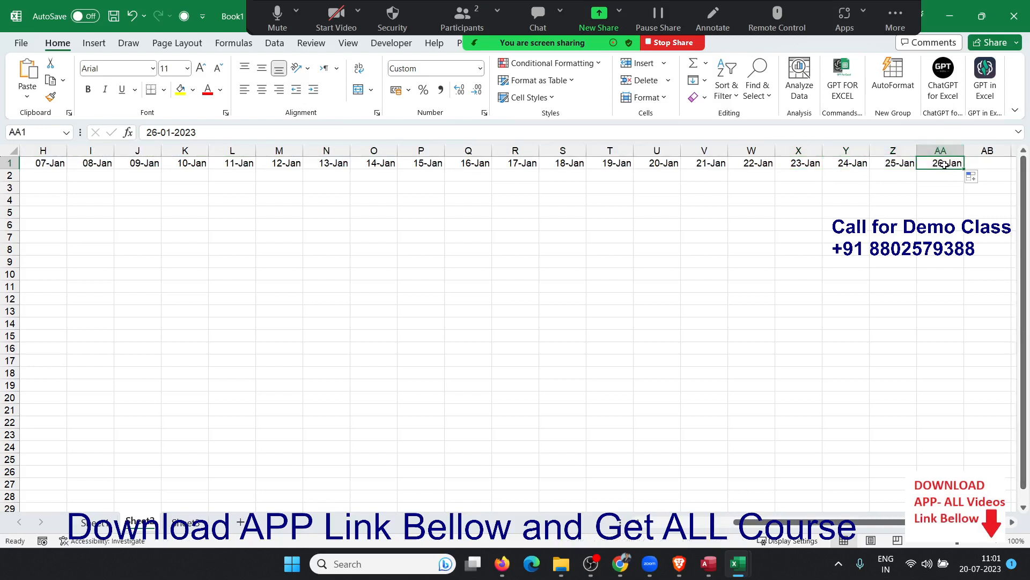
{"action": "left_click_drag", "start_coordinate": [965, 168], "coordinate": [1009, 169]}
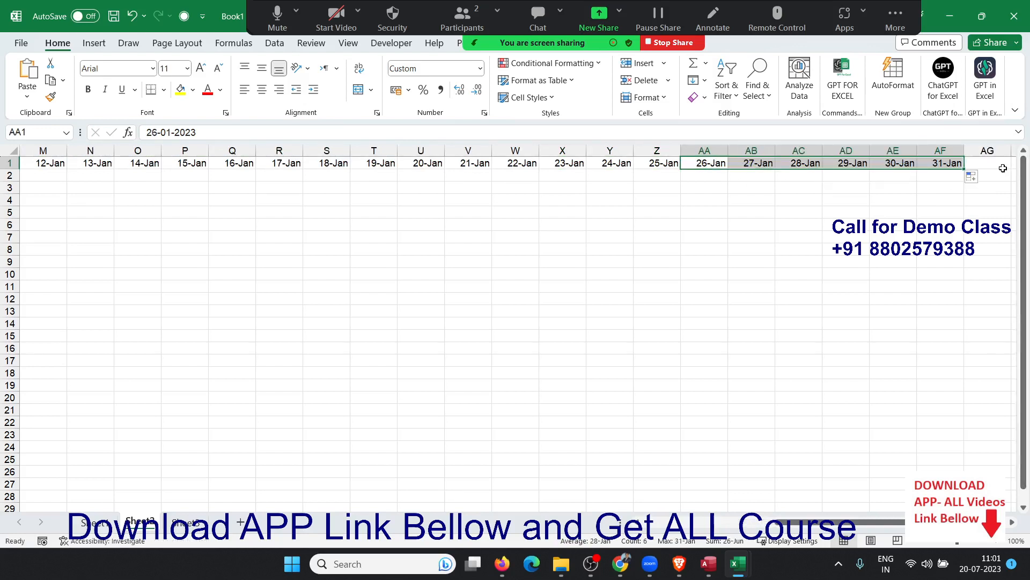
{"action": "left_click", "coordinate": [957, 162]}
Start a RANDBETWEEN formula in B2.
{"action": "key", "text": "ctrl+Home"}
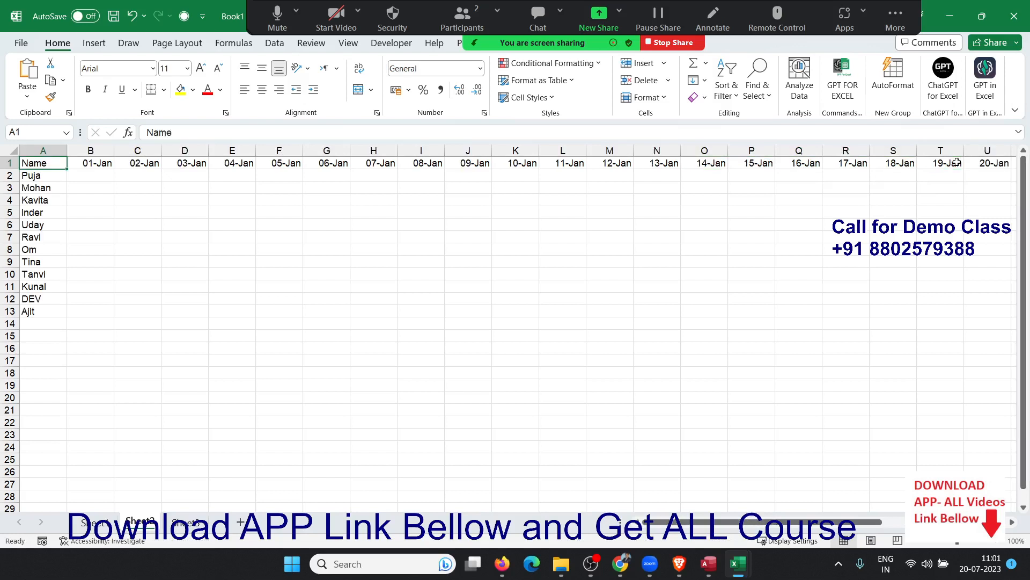
{"action": "key", "text": "Right"}
{"action": "key", "text": "Down"}
{"action": "key", "text": "F2"}
{"action": "type", "text": "=ra"}
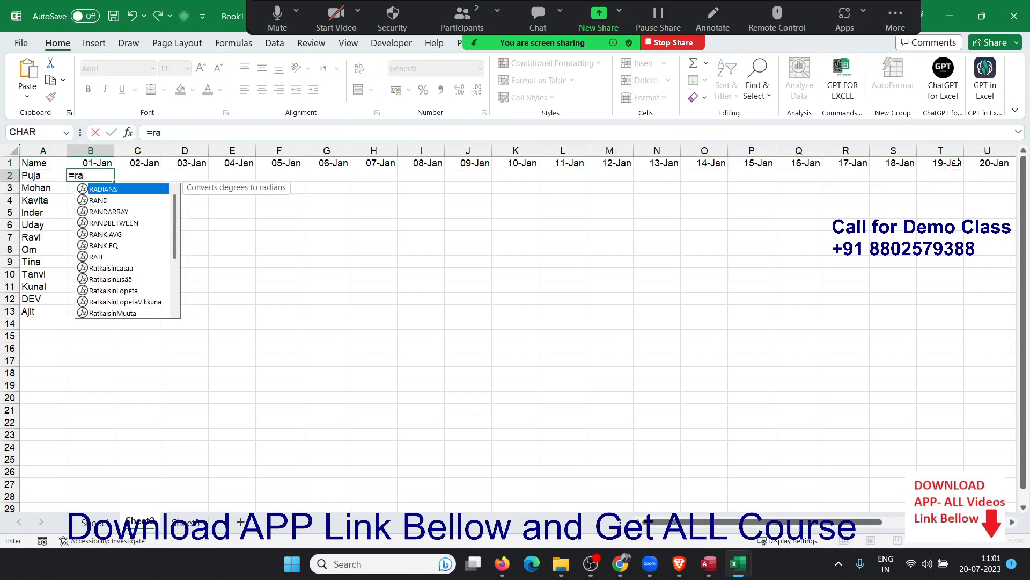
{"action": "key", "text": "Down"}
{"action": "key", "text": "Down"}
{"action": "key", "text": "Down"}
{"action": "key", "text": "Tab"}
Cancel the partial entry, select B2:AF13 and paste the =RANDBETWEEN(0,9) formula across it.
{"action": "type", "text": "0"}
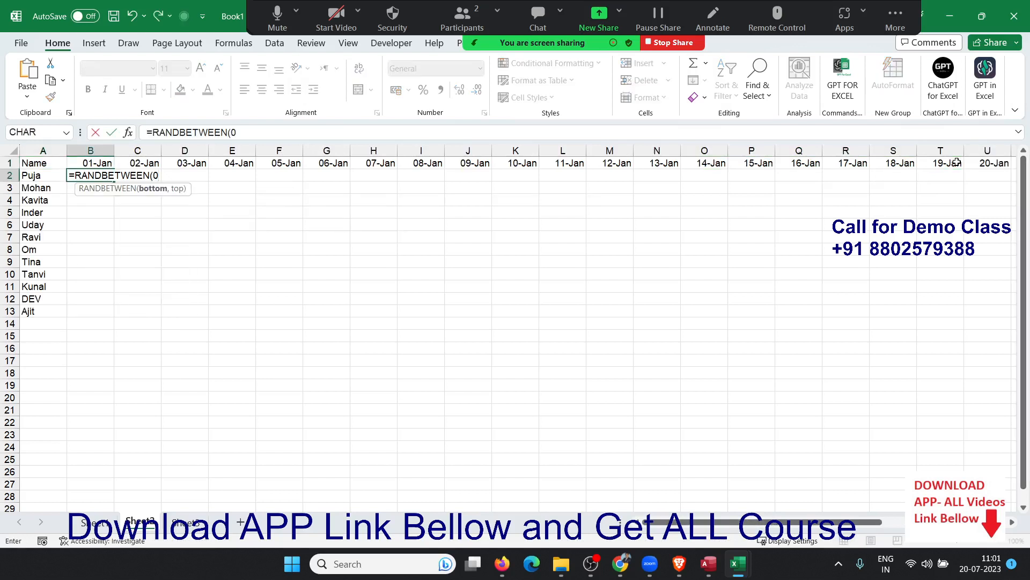
{"action": "type", "text": ","}
{"action": "key", "text": "Escape"}
{"action": "key", "text": "Up"}
{"action": "key", "text": "ctrl+Right"}
{"action": "key", "text": "Down"}
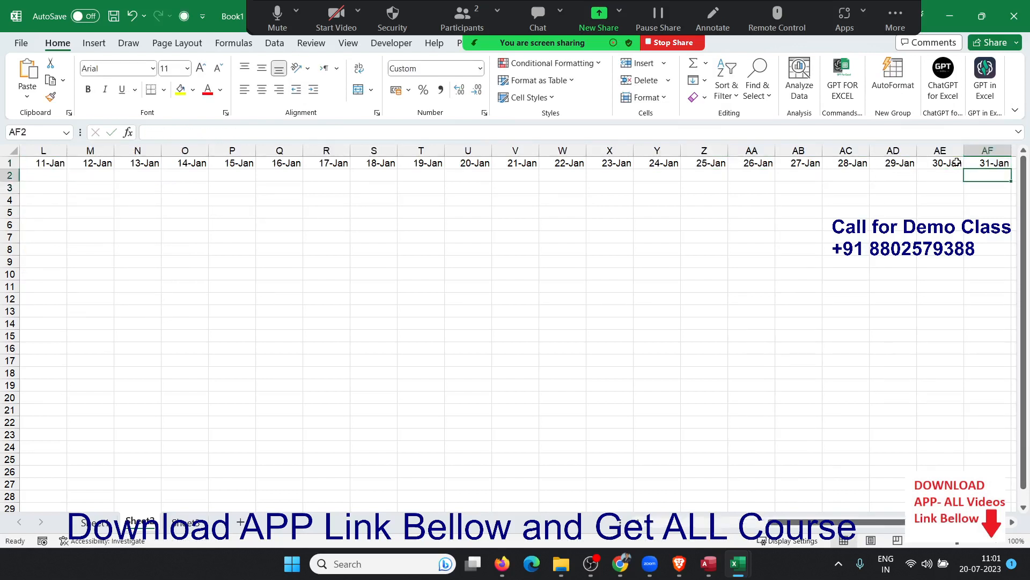
{"action": "key", "text": "shift+Home"}
{"action": "key", "text": "shift+Down"}
{"action": "key", "text": "shift+Down"}
{"action": "key", "text": "shift+Down"}
{"action": "key", "text": "shift+Down"}
{"action": "key", "text": "shift+Down"}
{"action": "key", "text": "shift+Down"}
{"action": "key", "text": "shift+Down"}
{"action": "key", "text": "shift+Down"}
{"action": "key", "text": "shift+Down"}
{"action": "key", "text": "shift+Down"}
{"action": "key", "text": "shift+Down"}
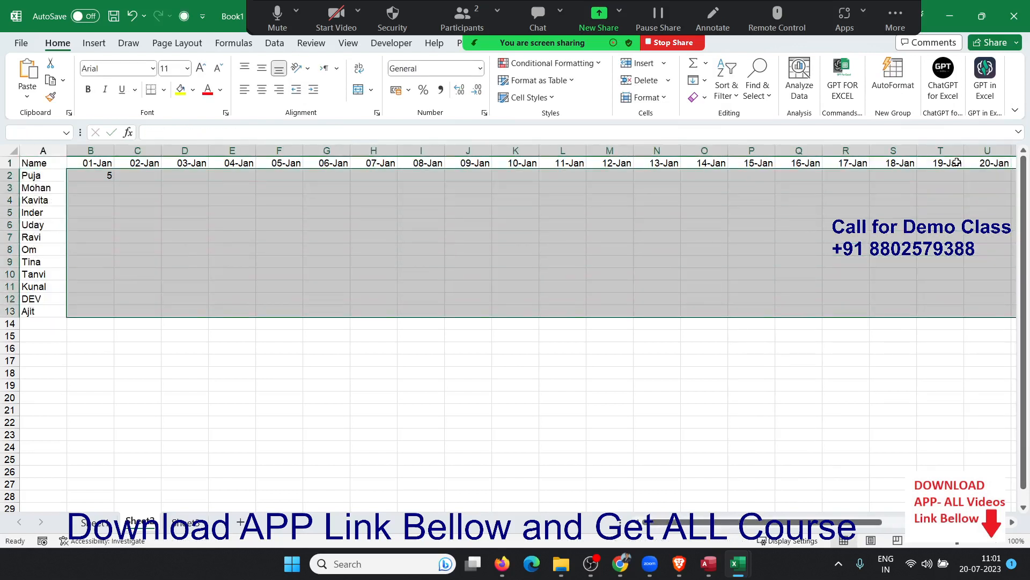
{"action": "key", "text": "ctrl+v"}
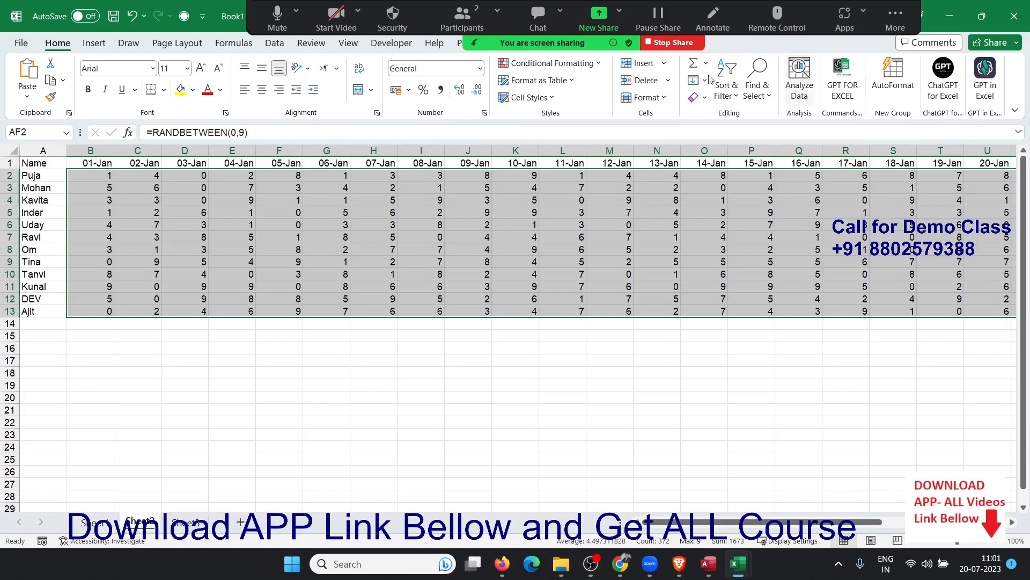
Apply the custom number format "P";;"A" to the grid, showing P for nonzero and A for zero.
{"action": "left_click", "coordinate": [484, 113]}
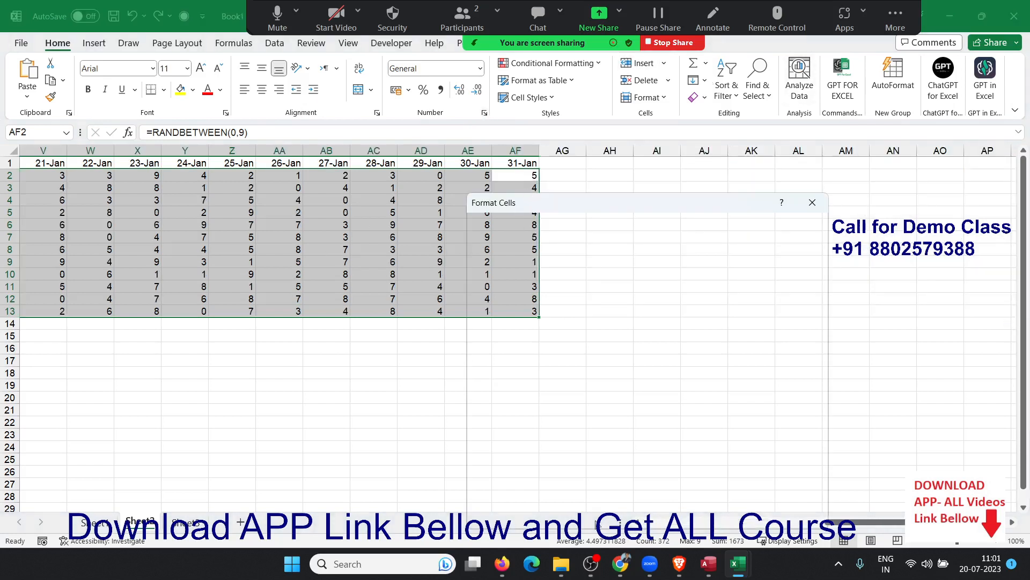
{"action": "mouse_move", "coordinate": [587, 198]}
{"action": "left_mouse_down"}
{"action": "mouse_move", "coordinate": [588, 254]}
{"action": "mouse_move", "coordinate": [613, 182]}
{"action": "mouse_move", "coordinate": [600, 163]}
{"action": "left_mouse_up"}
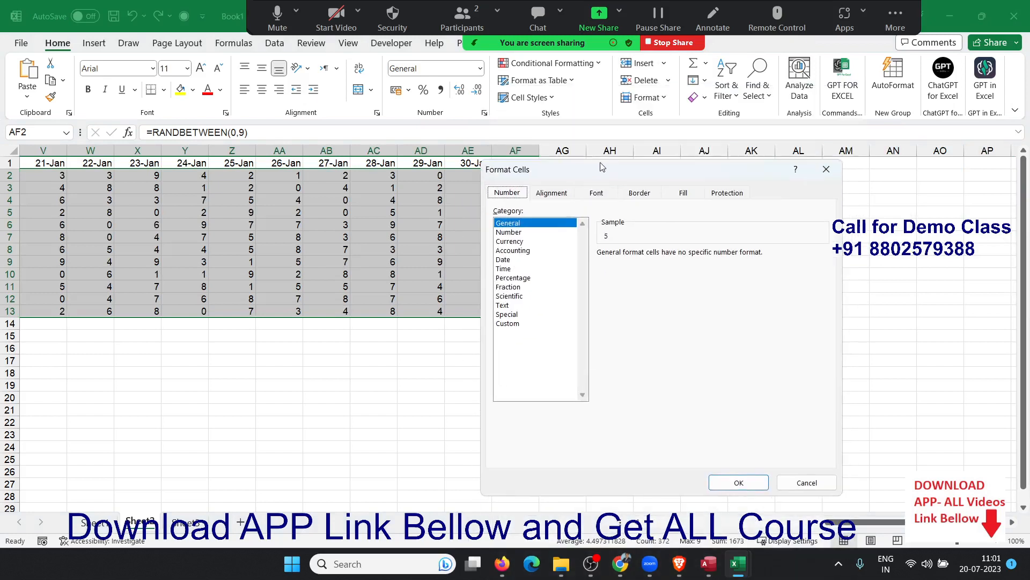
{"action": "left_click", "coordinate": [525, 324]}
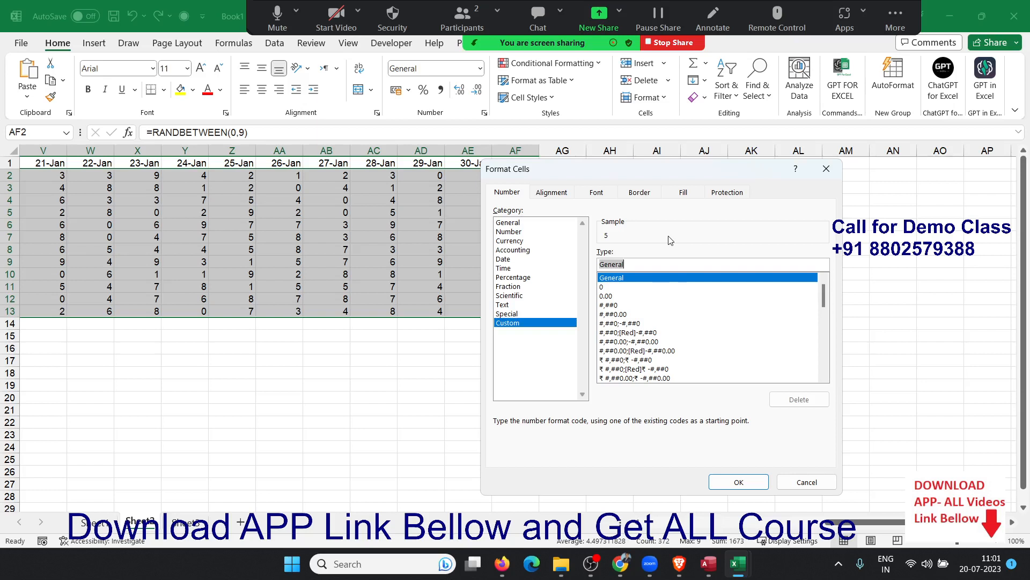
{"action": "type", "text": "0"}
{"action": "type", "text": "\""}
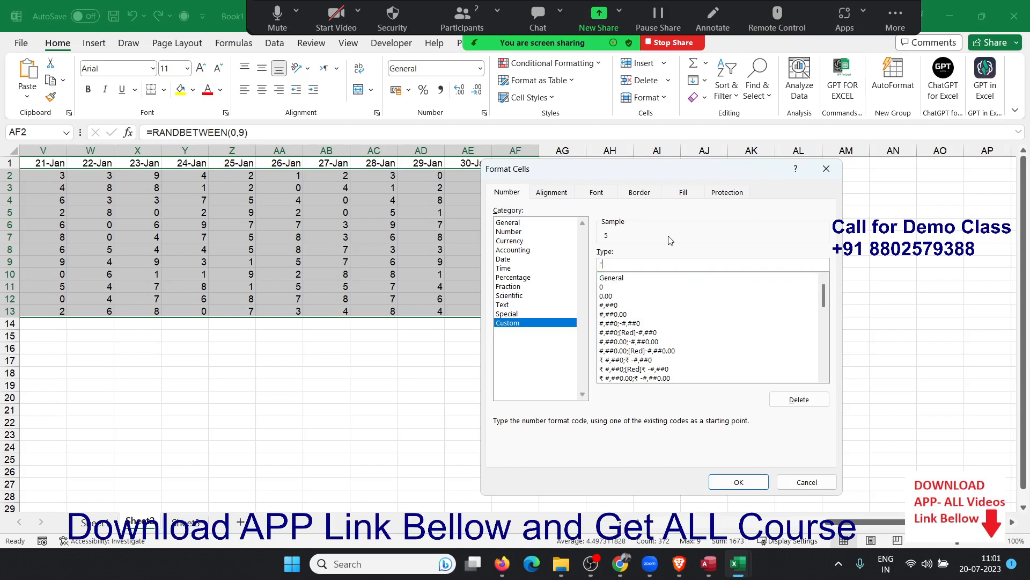
{"action": "type", "text": "P\""}
{"action": "type", "text": "A"}
{"action": "double_click", "coordinate": [621, 265]}
{"action": "left_click", "coordinate": [749, 481]}
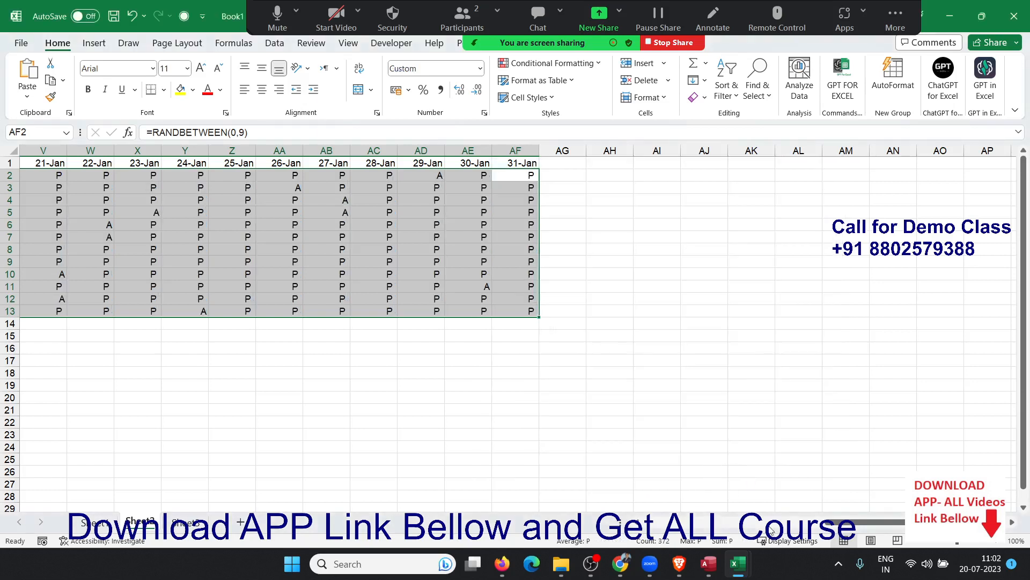
{"action": "left_click_drag", "start_coordinate": [838, 521], "coordinate": [606, 506]}
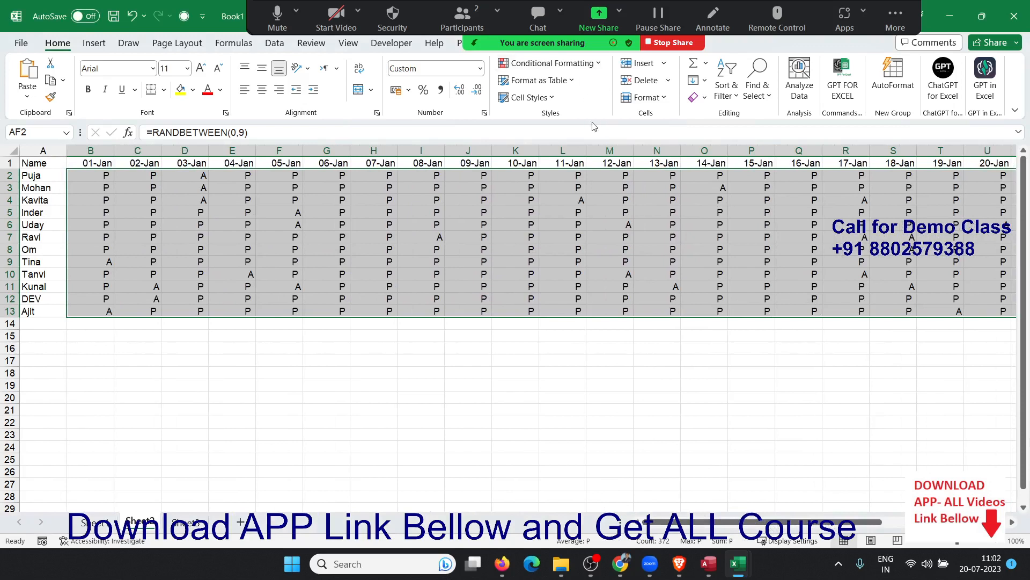
Insert [RED] into the grid's custom format code before the A part.
{"action": "left_click", "coordinate": [484, 113]}
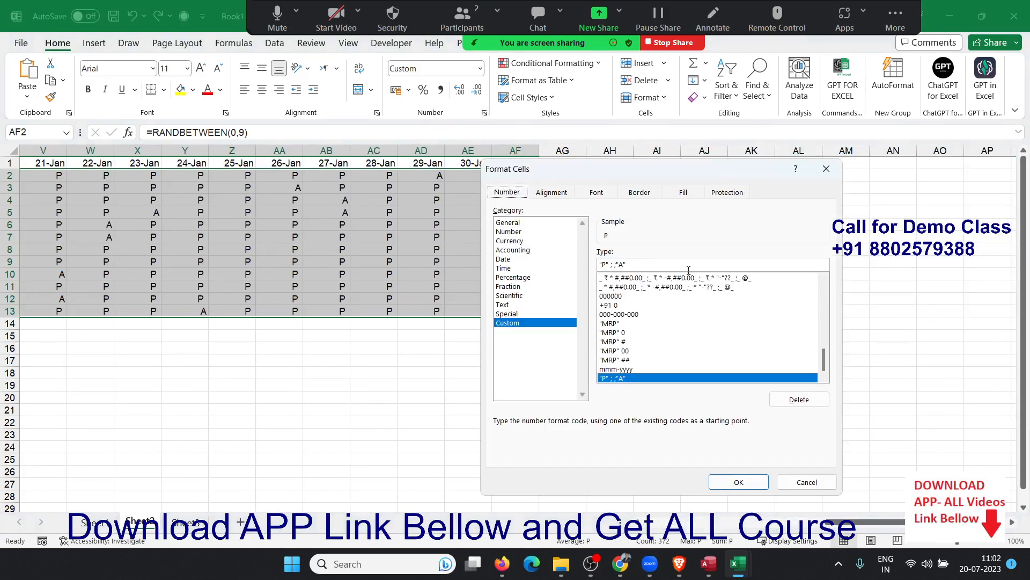
{"action": "left_click", "coordinate": [615, 263]}
{"action": "type", "text": "["}
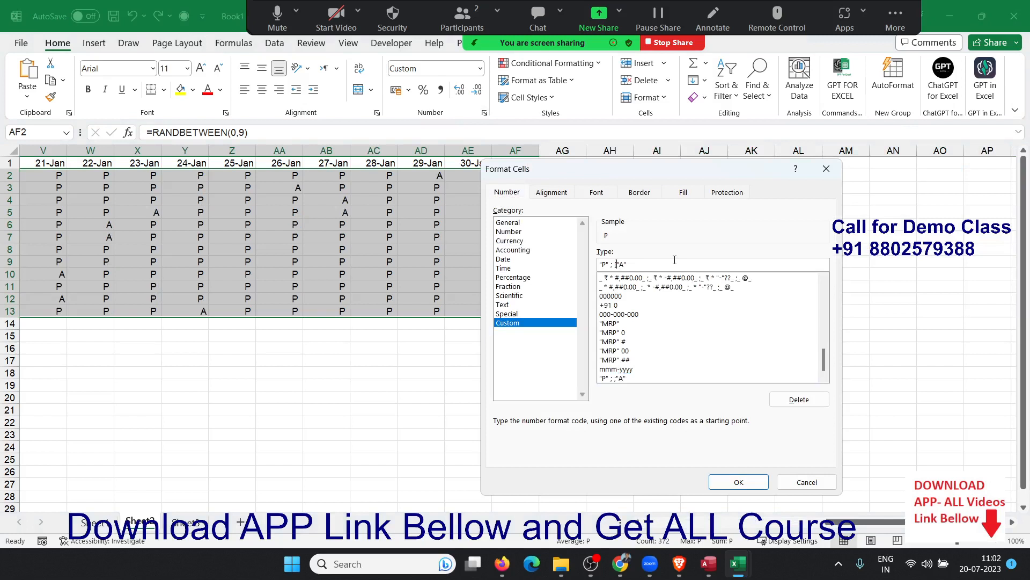
{"action": "type", "text": "RED]"}
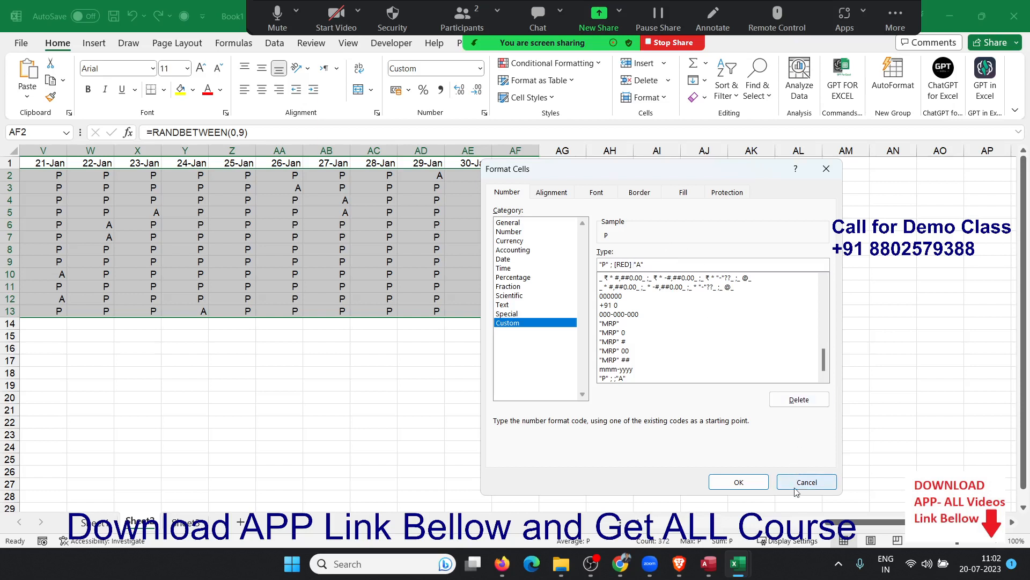
{"action": "left_click", "coordinate": [739, 481]}
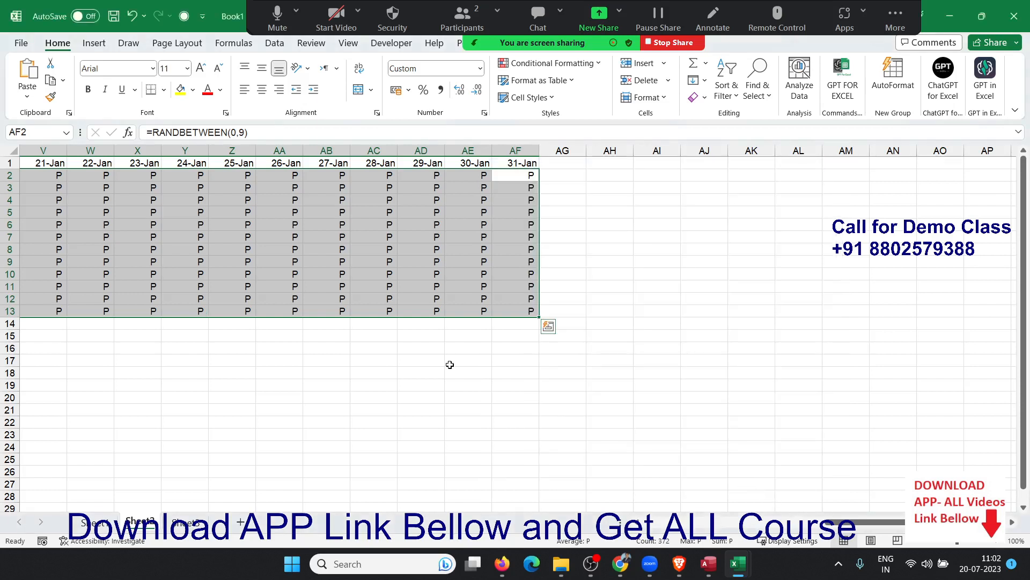
{"action": "left_click_drag", "start_coordinate": [827, 522], "coordinate": [660, 511]}
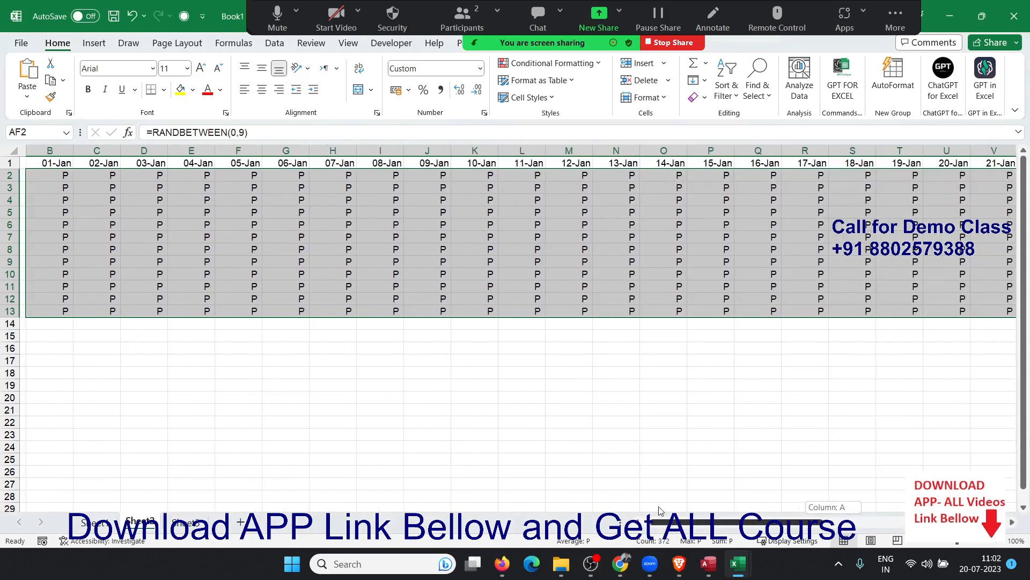
Correct the code to "P";;[Red]"A" so zeros show a red A, then go to Sheet3.
{"action": "left_click", "coordinate": [485, 113]}
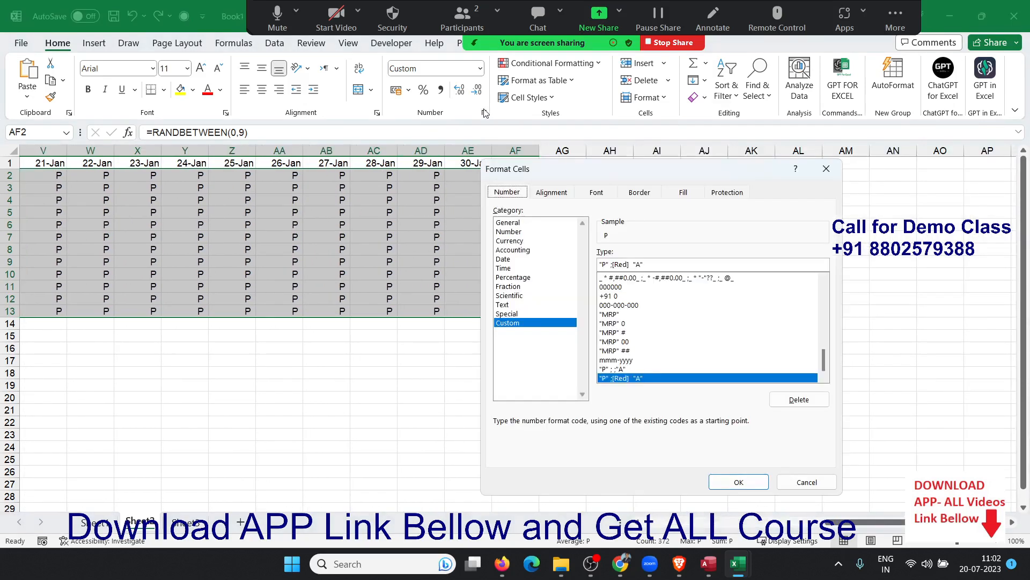
{"action": "left_click", "coordinate": [613, 265]}
{"action": "type", "text": ";"}
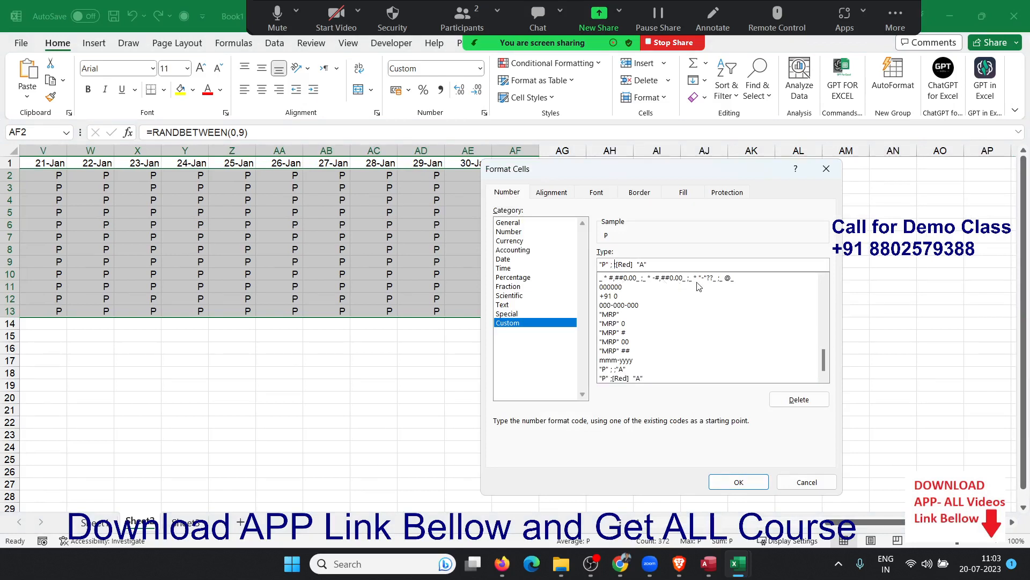
{"action": "left_click", "coordinate": [749, 479]}
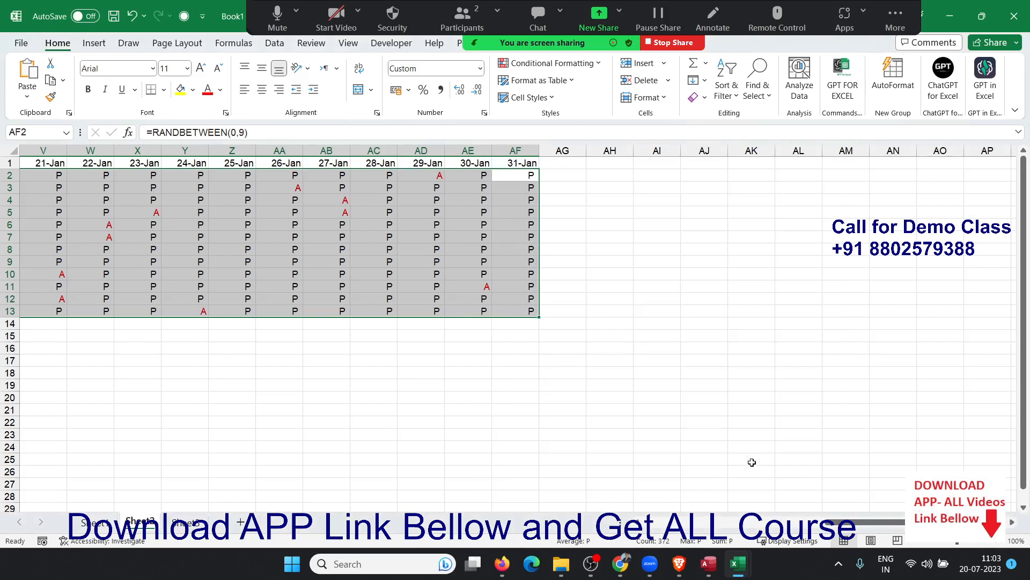
{"action": "left_click_drag", "start_coordinate": [864, 523], "coordinate": [639, 524]}
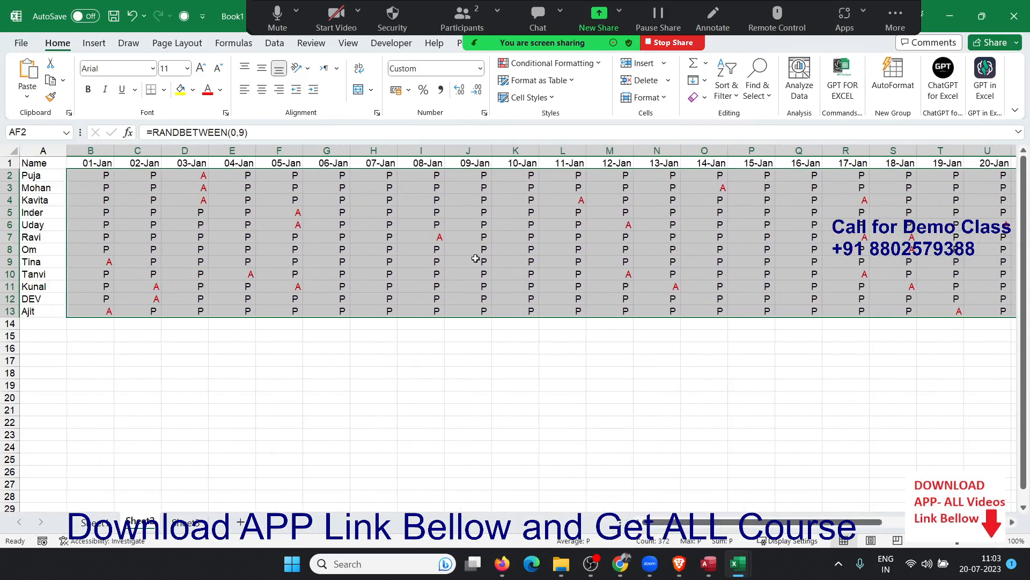
{"action": "left_click", "coordinate": [188, 523]}
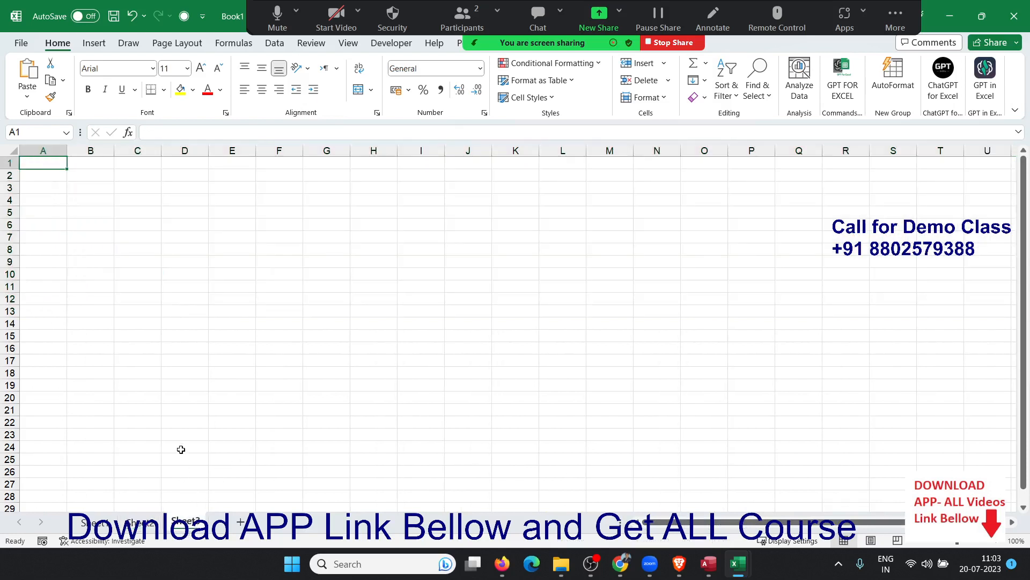
Enter IPT in cell A1 of Sheet3.
{"action": "type", "text": "IPT"}
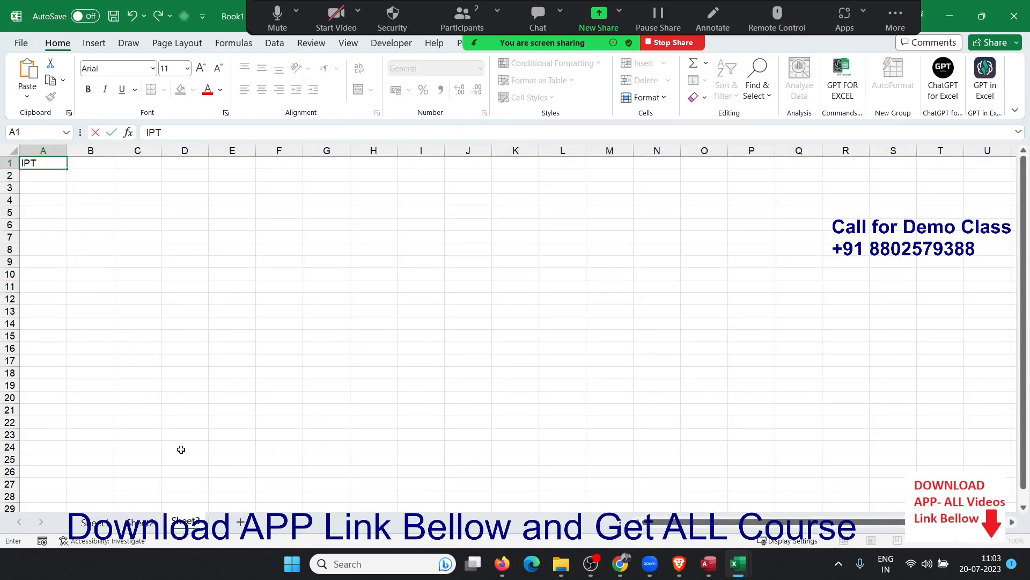
{"action": "key", "text": "Return"}
{"action": "key", "text": "Up"}
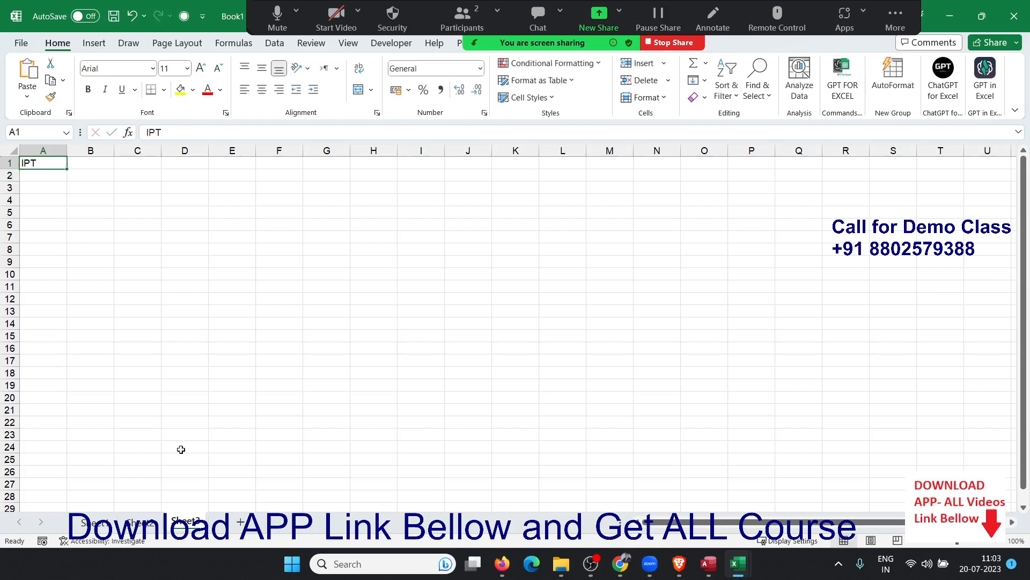
Give A1 the custom text format "M/S" @ so it displays M/S IPT.
{"action": "left_click", "coordinate": [484, 112]}
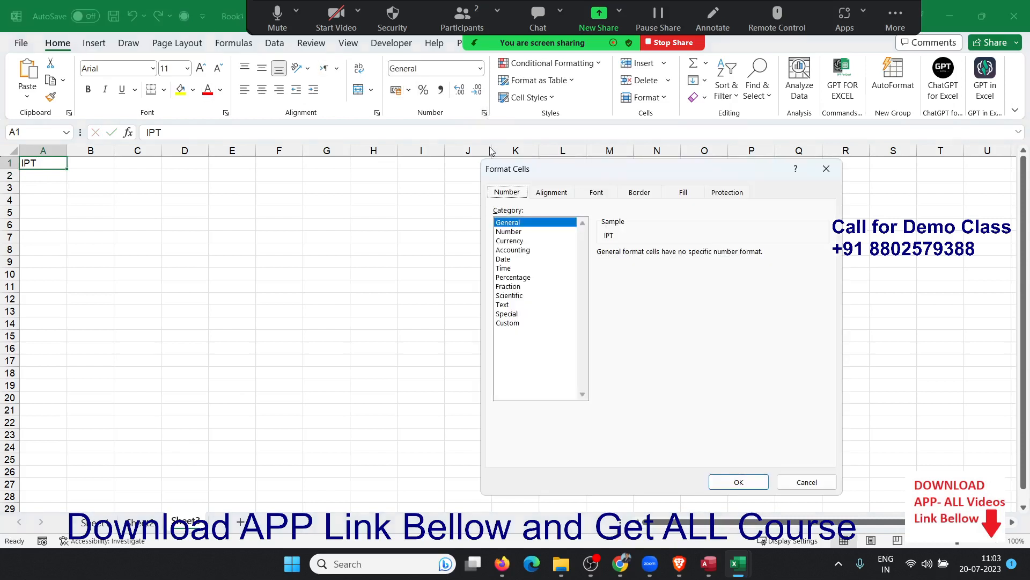
{"action": "left_click", "coordinate": [517, 324]}
{"action": "left_click", "coordinate": [612, 264]}
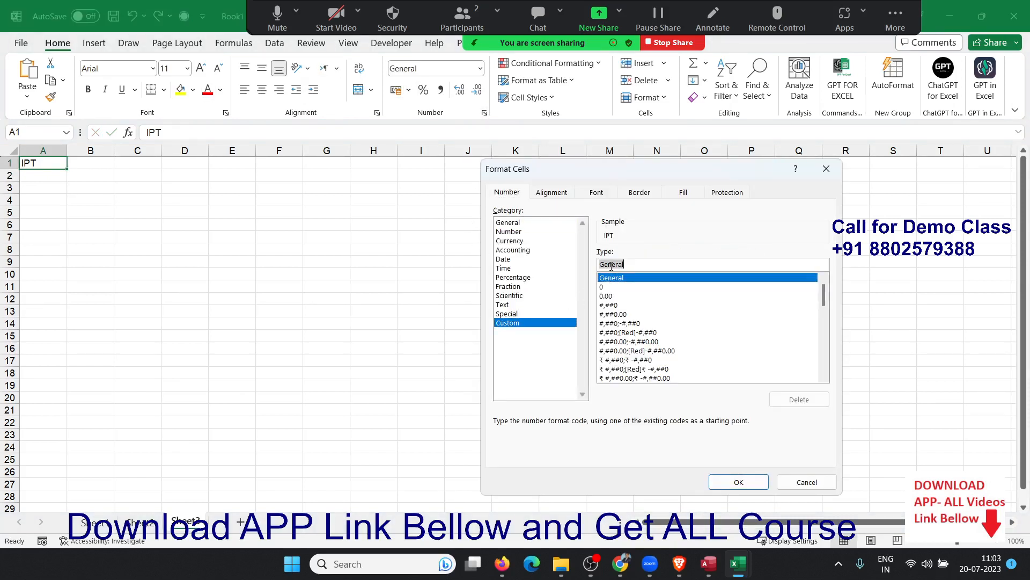
{"action": "type", "text": "\"M"}
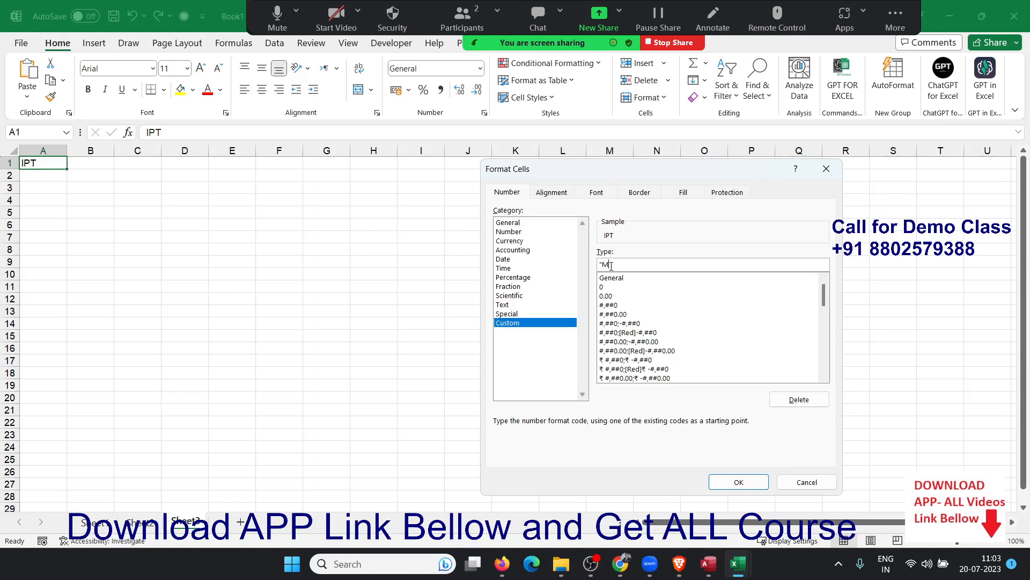
{"action": "type", "text": "/S\" @"}
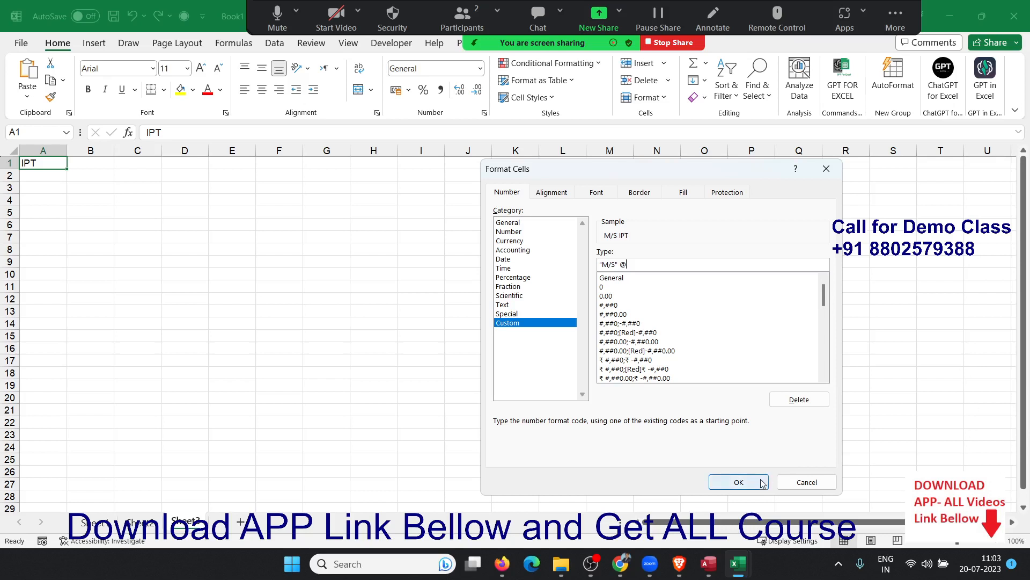
{"action": "left_click", "coordinate": [738, 481]}
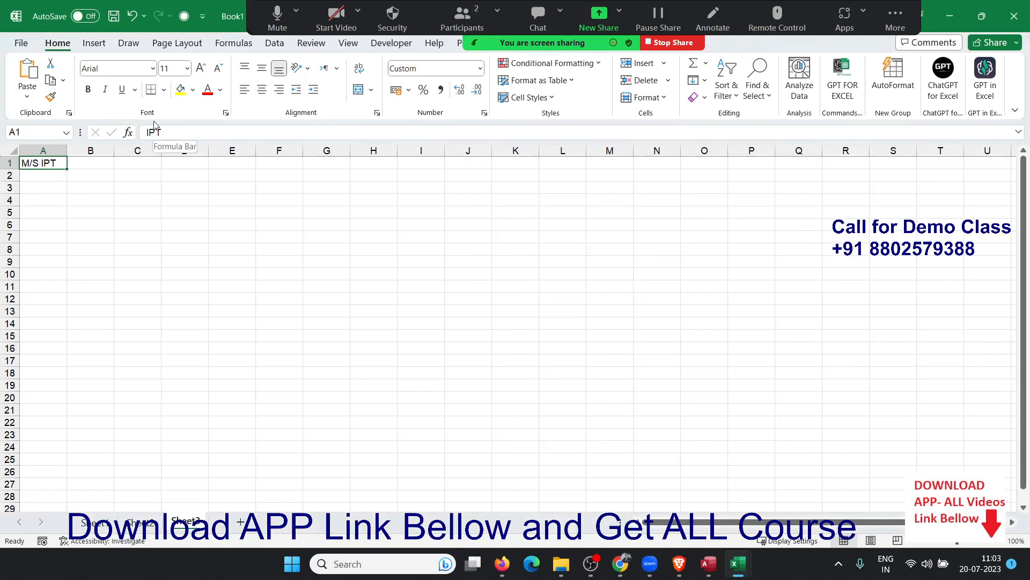
Retype cell A1 as ACTI so it displays M/S ACTI.
{"action": "type", "text": "ACTI"}
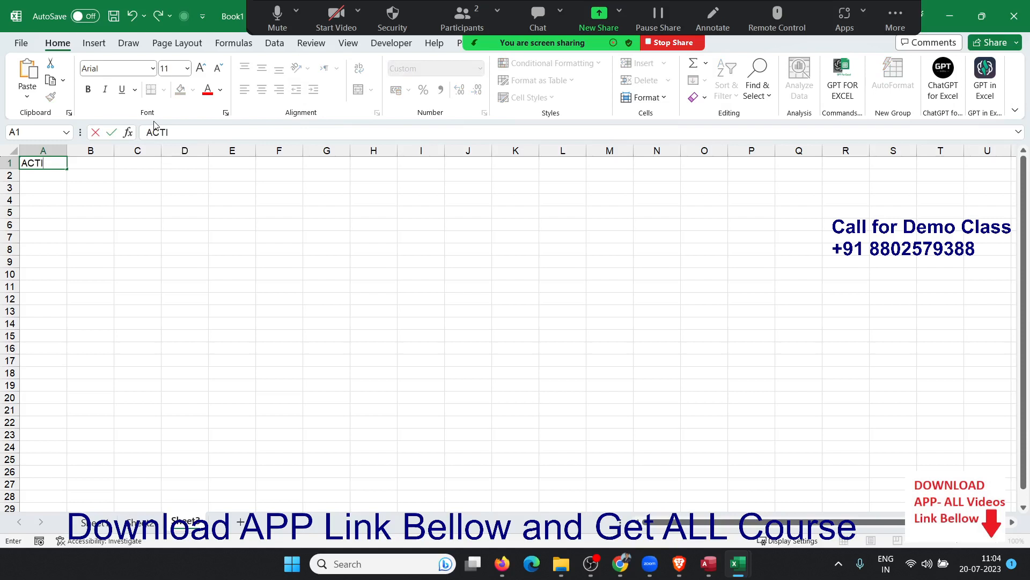
{"action": "key", "text": "Return"}
{"action": "key", "text": "Up"}
{"action": "key", "text": "Right"}
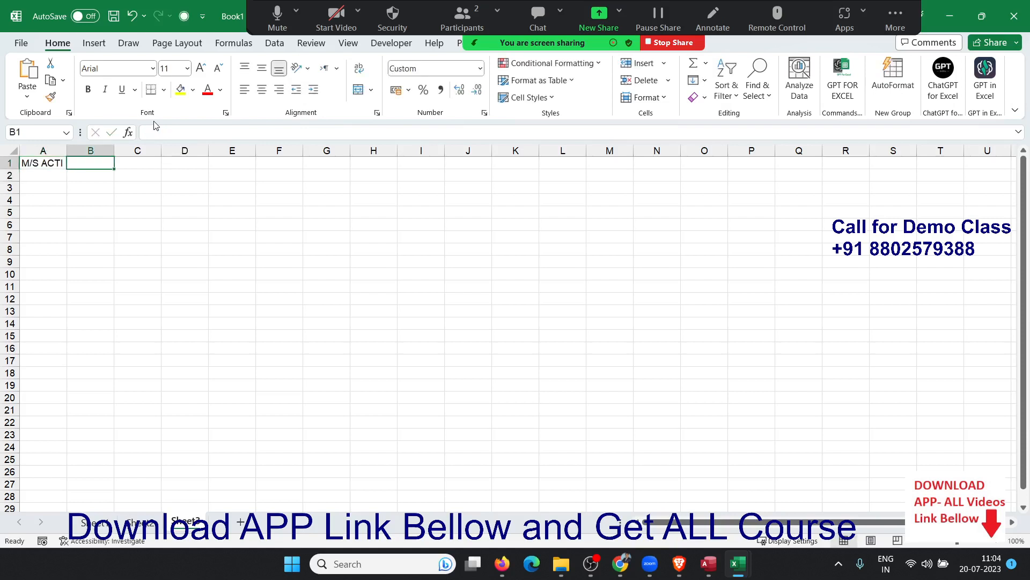
Give B1 the custom text format @ "New Delhi 110062".
{"action": "left_click", "coordinate": [484, 113]}
{"action": "left_click", "coordinate": [515, 323]}
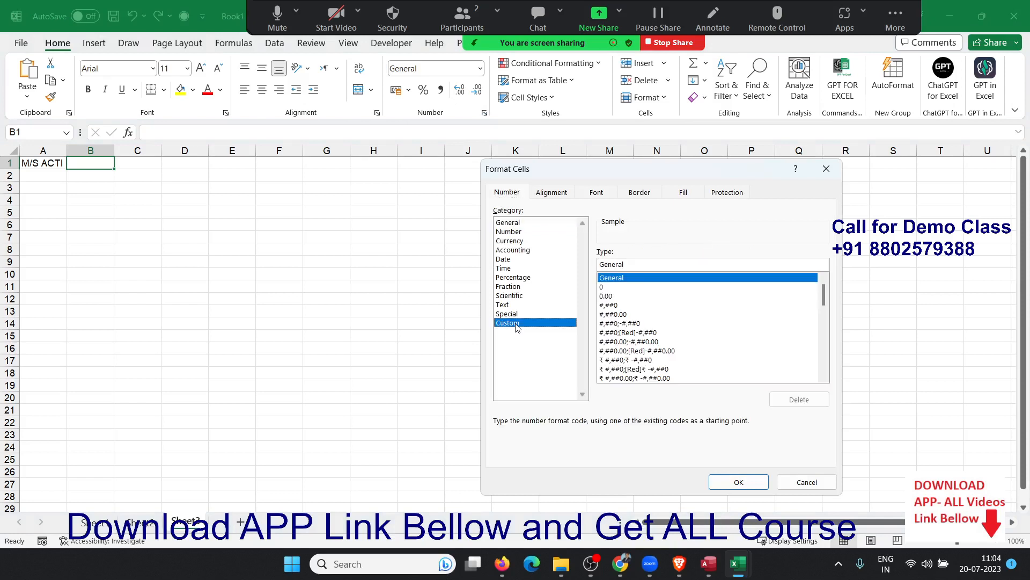
{"action": "double_click", "coordinate": [607, 265]}
{"action": "type", "text": "@"}
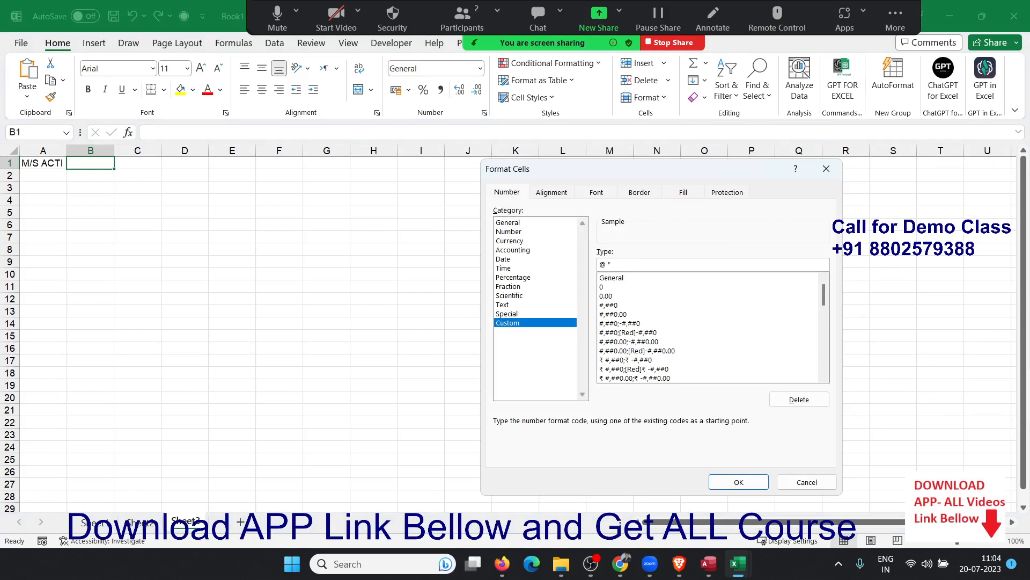
{"action": "type", "text": " \"NEw"}
{"action": "key", "text": "BackSpace"}
{"action": "key", "text": "BackSpace"}
{"action": "type", "text": "ew DElh"}
{"action": "key", "text": "BackSpace"}
{"action": "key", "text": "BackSpace"}
{"action": "key", "text": "BackSpace"}
{"action": "key", "text": "BackSpace"}
{"action": "key", "text": "BackSpace"}
{"action": "type", "text": "elhi 110062\""}
{"action": "left_click", "coordinate": [739, 482]}
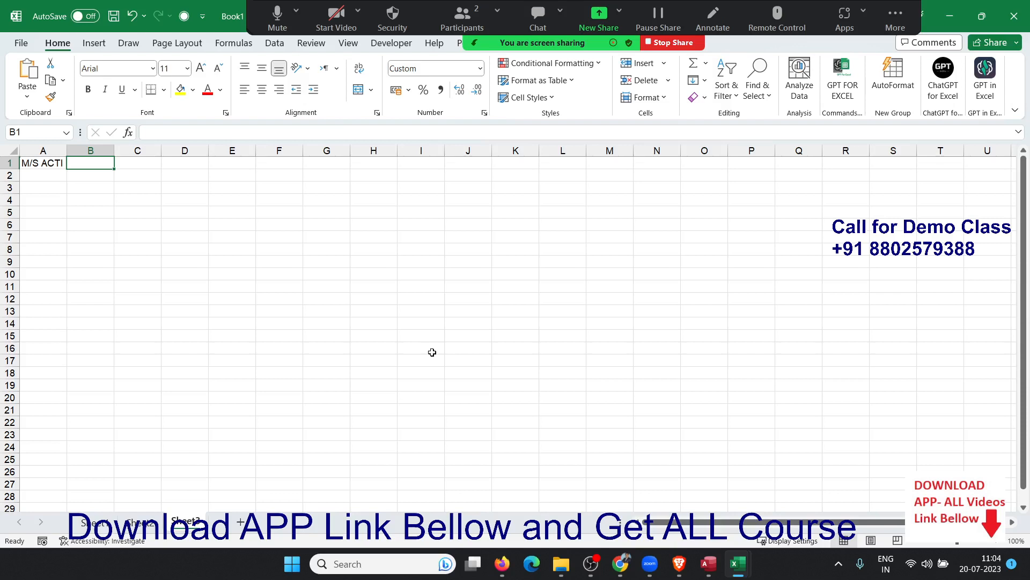
{"action": "key", "text": "Return"}
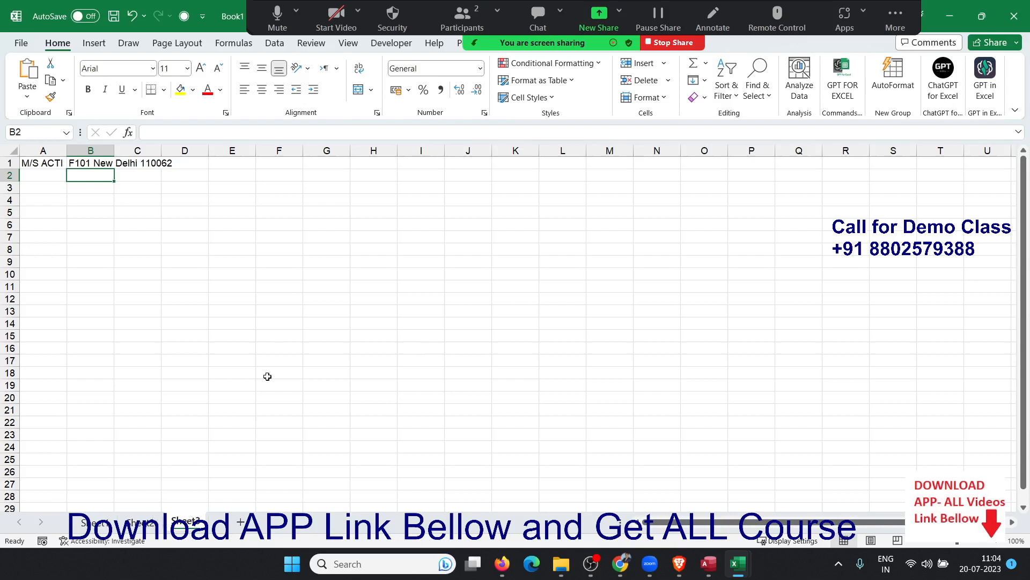
{"action": "left_click", "coordinate": [265, 248]}
Insert today's date 20-07-2023 in F8 and format it as dddd,mmmm dd / yyyy.
{"action": "key", "text": "ctrl+semicolon"}
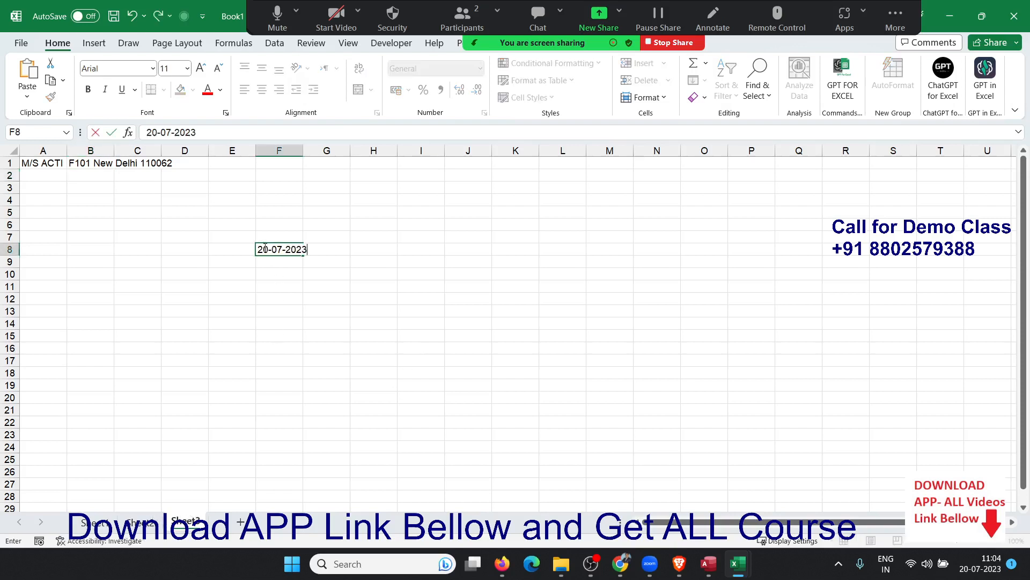
{"action": "key", "text": "ctrl+Return"}
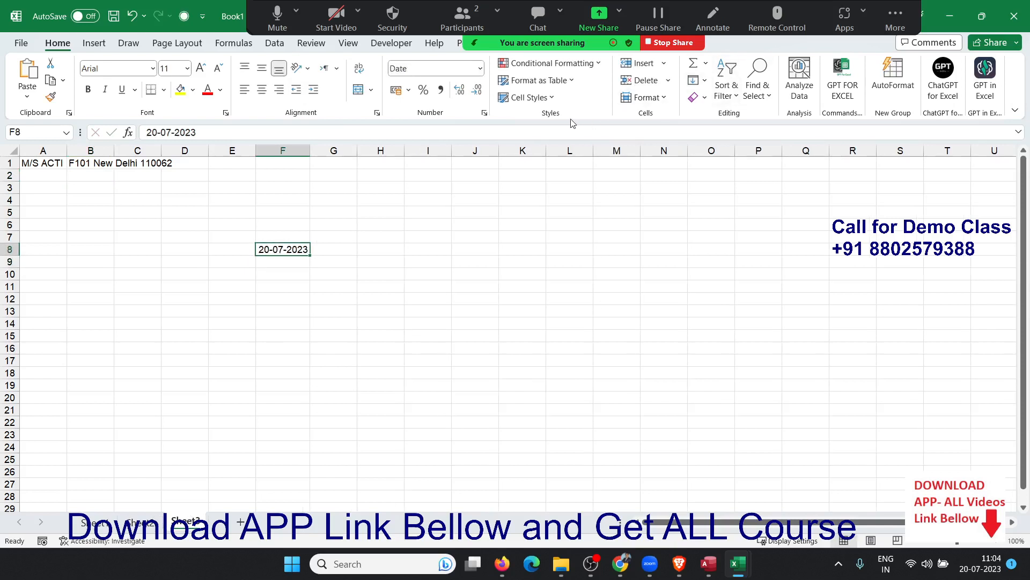
{"action": "left_click", "coordinate": [484, 113]}
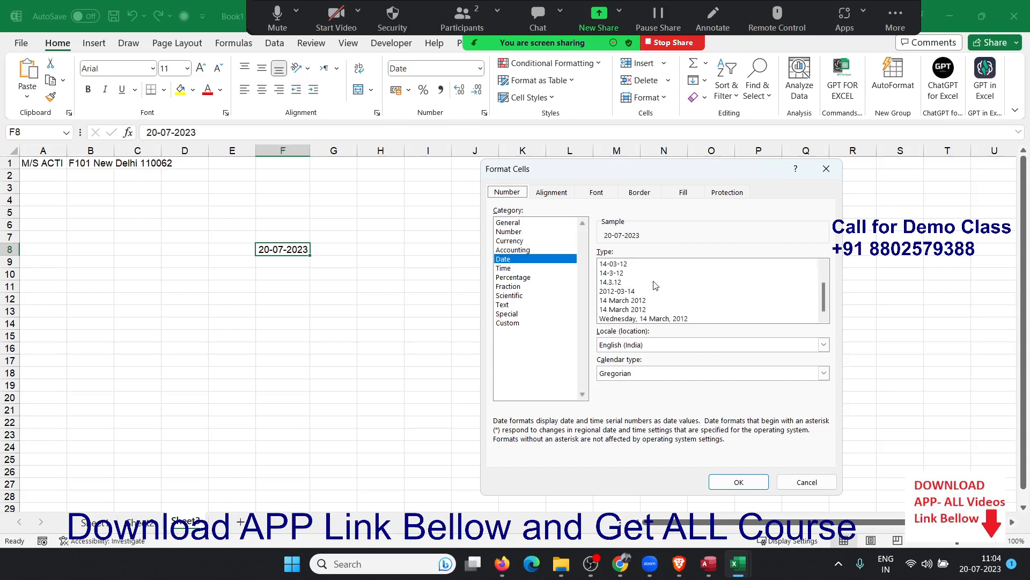
{"action": "left_click", "coordinate": [517, 323]}
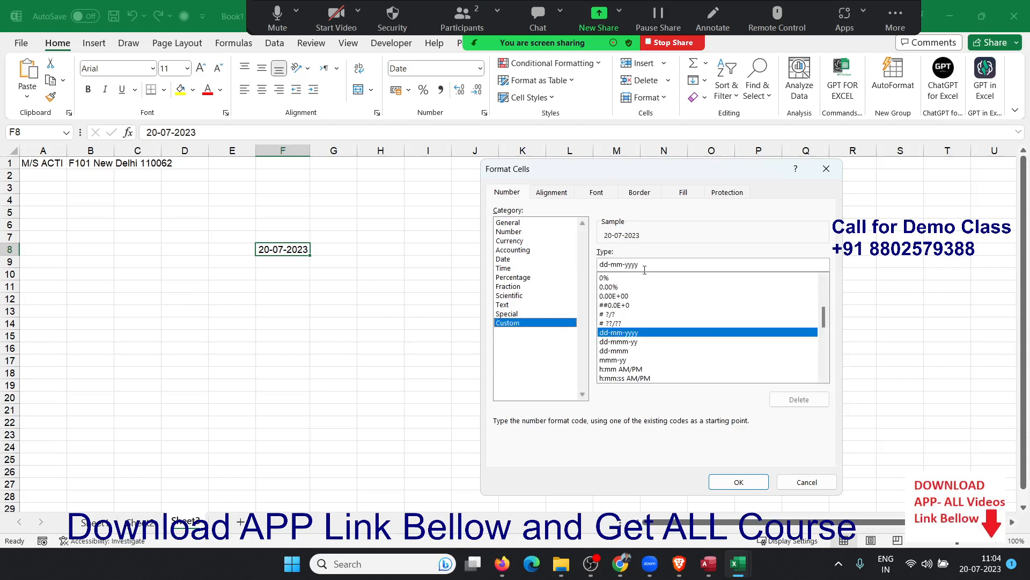
{"action": "left_click_drag", "start_coordinate": [644, 264], "coordinate": [597, 265]}
{"action": "type", "text": "dd"}
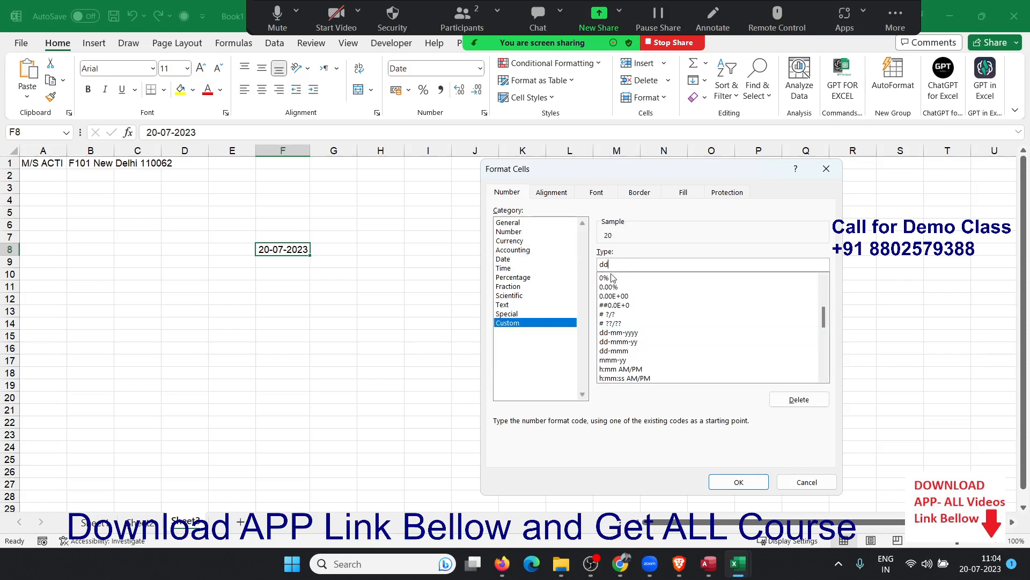
{"action": "type", "text": "dd,mmmm"}
{"action": "type", "text": "dd "}
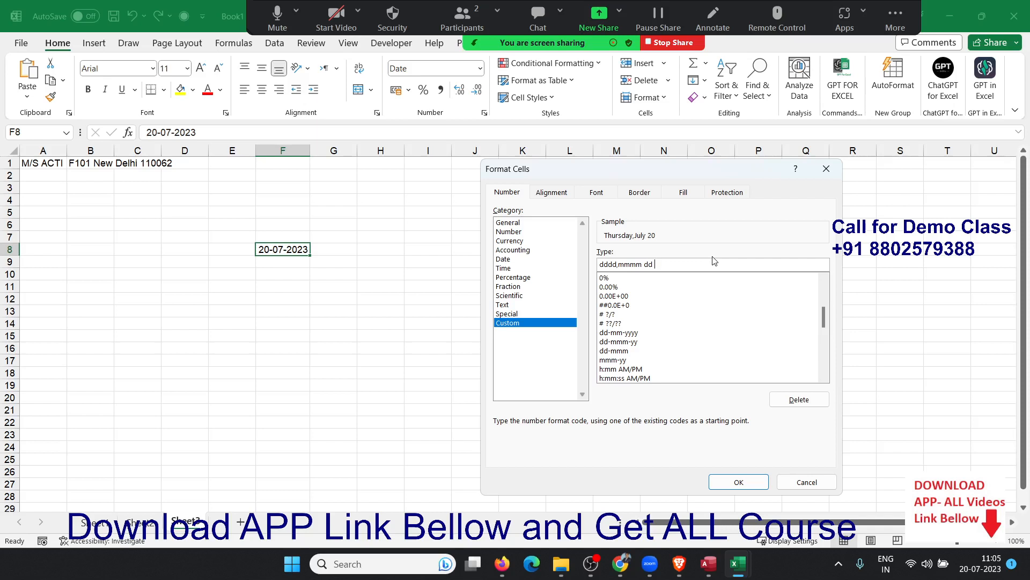
{"action": "type", "text": "/ yyy"}
{"action": "left_click_drag", "start_coordinate": [600, 264], "coordinate": [686, 265]}
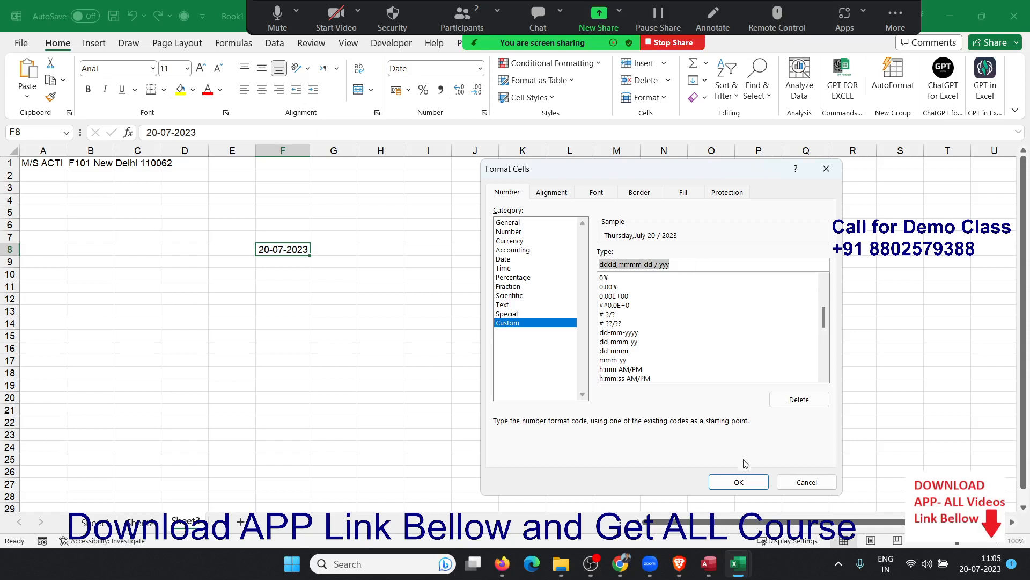
{"action": "left_click", "coordinate": [740, 482]}
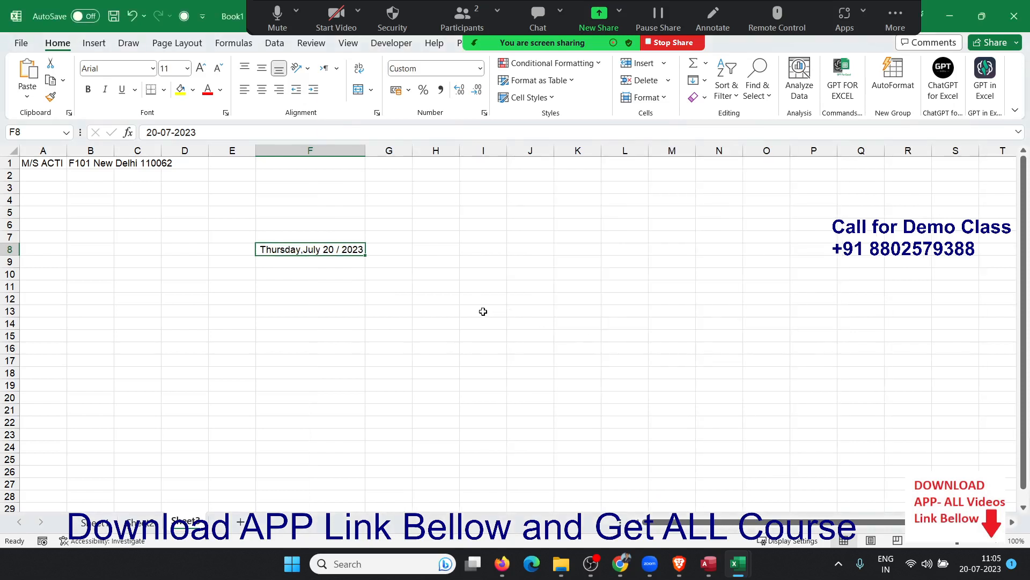